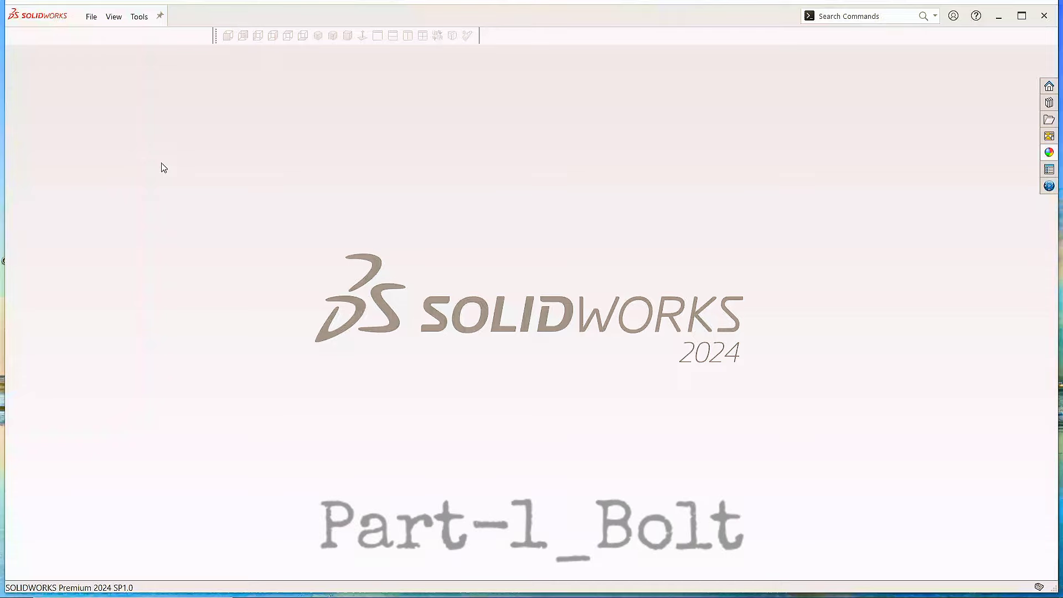
# Step: Create a new part document and change the viewport scene to a plain white background
pyautogui.click(92, 17)
pyautogui.click(105, 36)
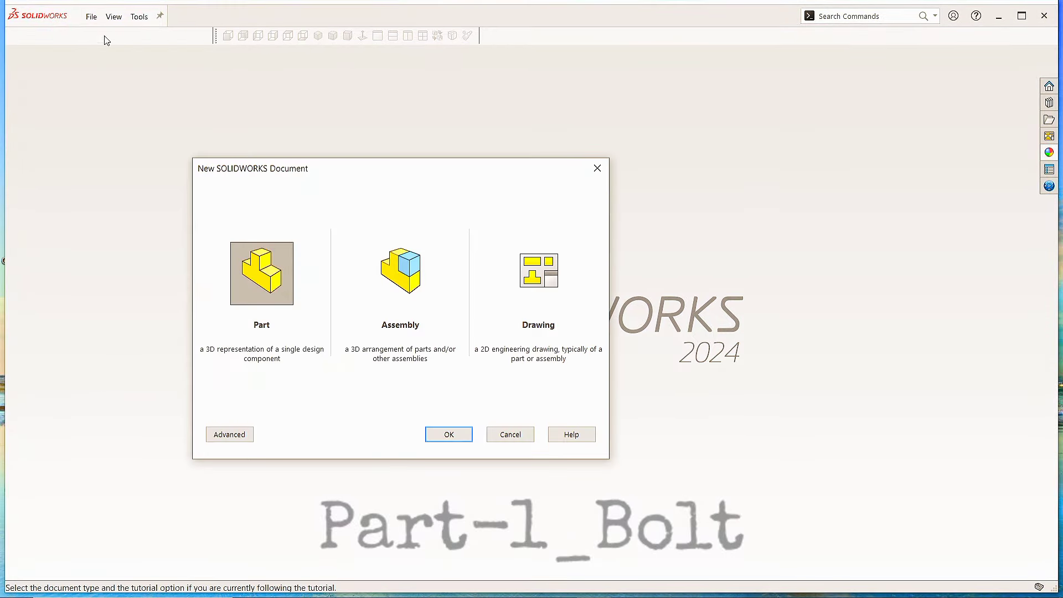
pyautogui.click(262, 291)
pyautogui.click(446, 434)
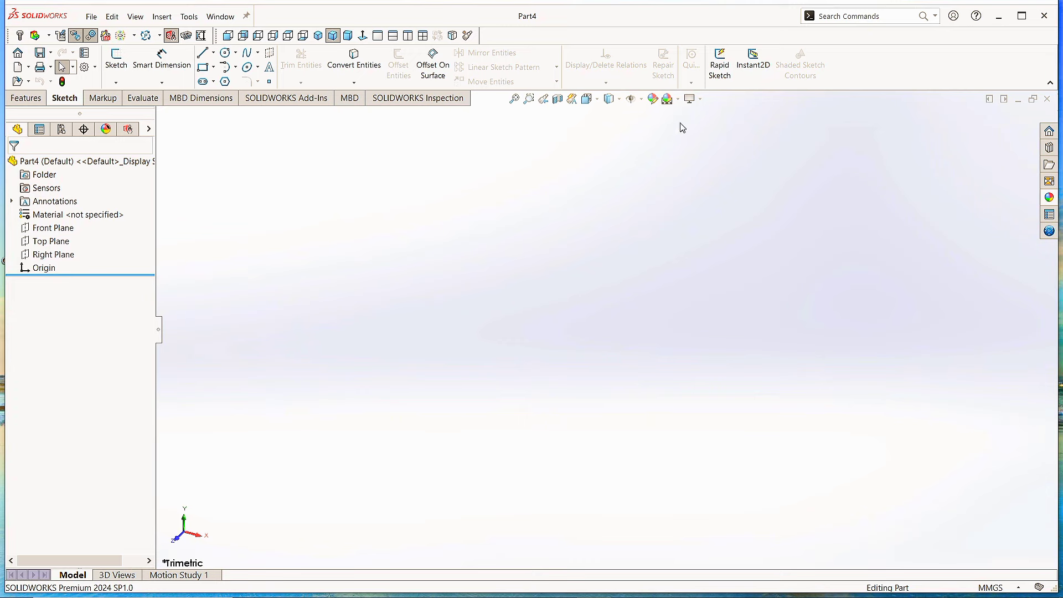
pyautogui.click(678, 100)
pyautogui.click(701, 128)
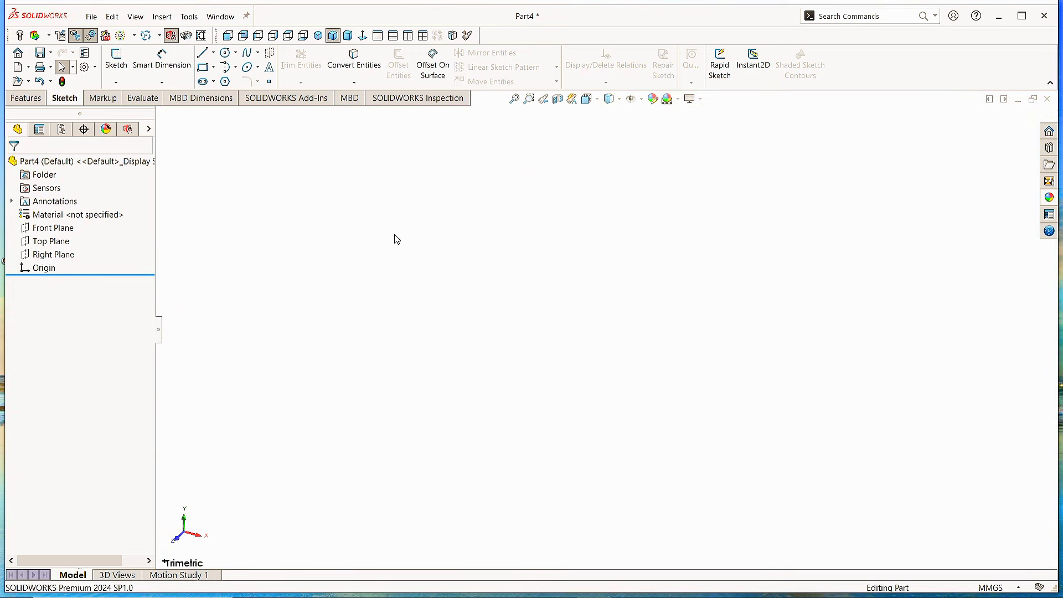
# Step: On the Front Plane, sketch a six-sided polygon centred on the origin with an inscribed circle about 107 mm in diameter
pyautogui.click(120, 62)
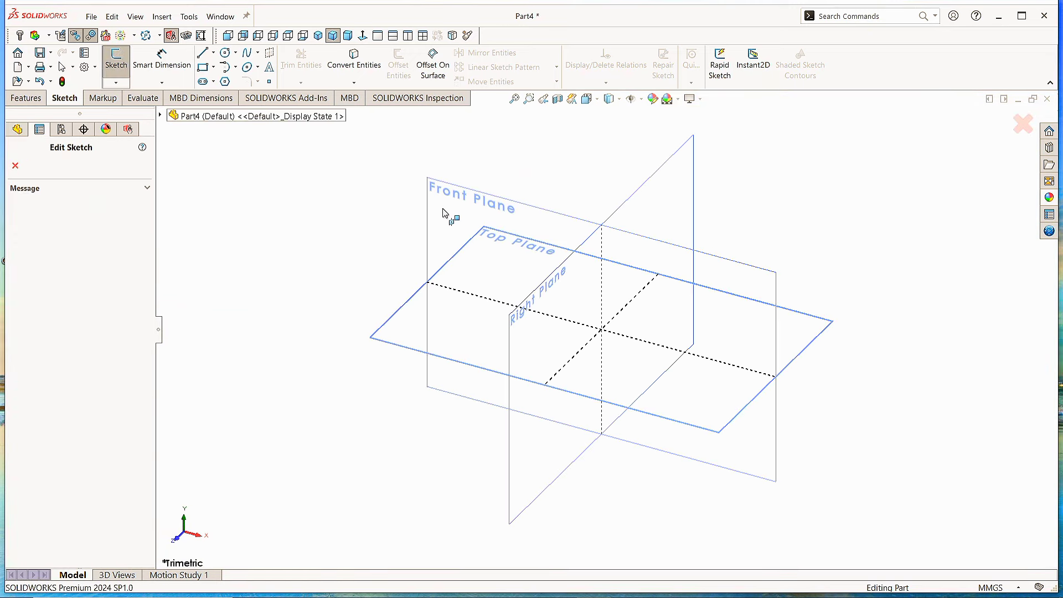
pyautogui.click(471, 208)
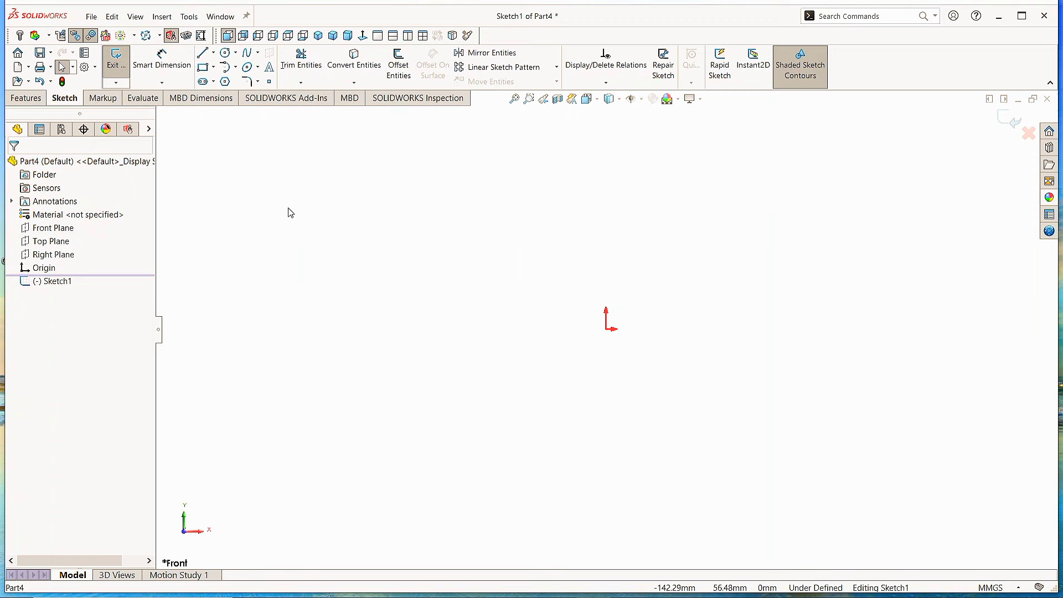
pyautogui.click(225, 81)
pyautogui.click(64, 239)
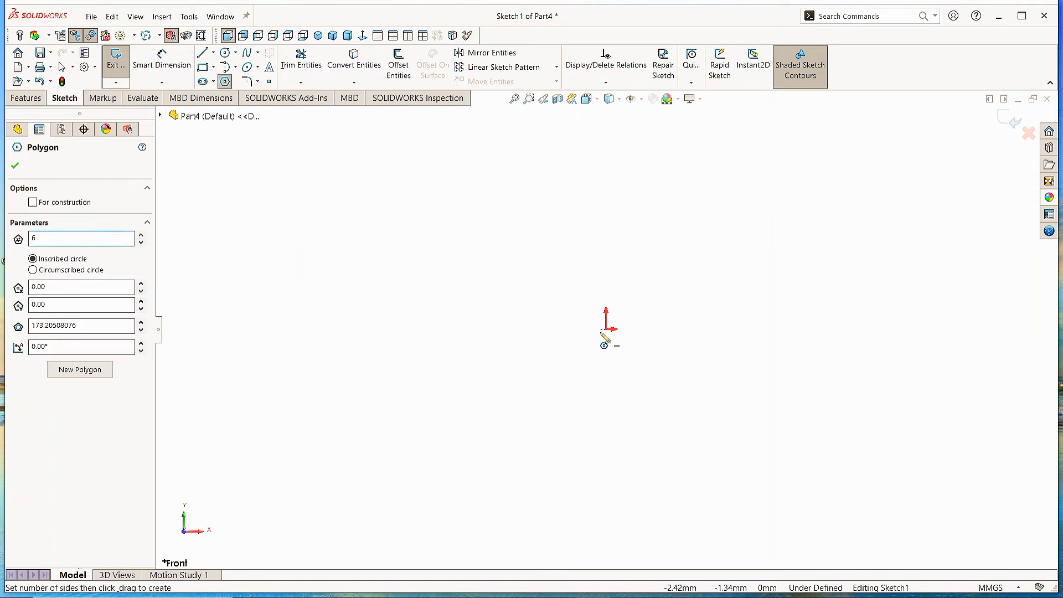
pyautogui.moveTo(609, 330)
pyautogui.mouseDown()
pyautogui.moveTo(671, 254)
pyautogui.moveTo(672, 220)
pyautogui.mouseUp()
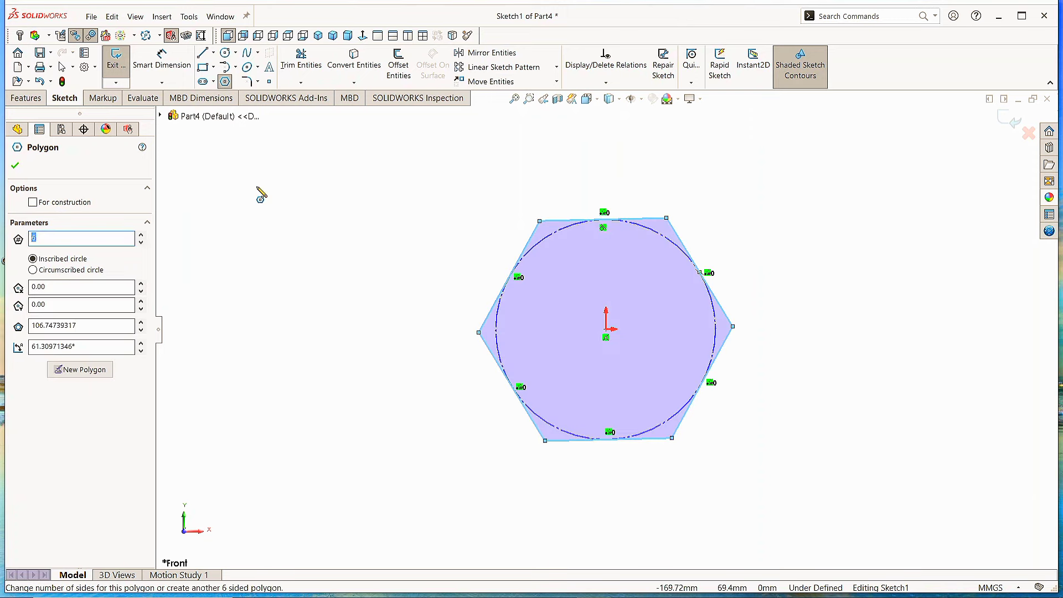
pyautogui.click(15, 167)
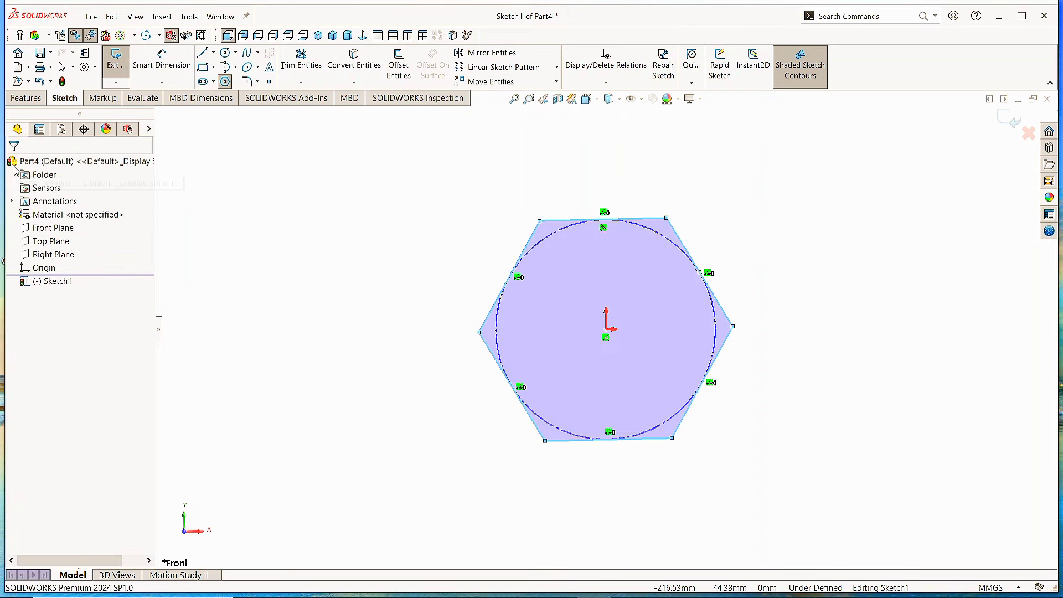
pyautogui.press('Escape')
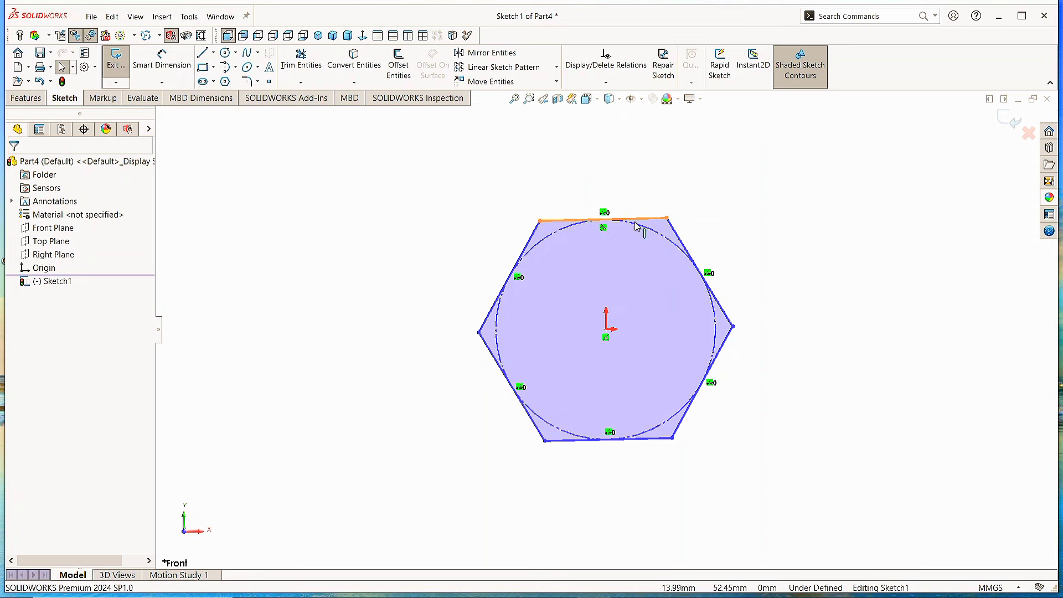
# Step: Add a horizontal relation to the upper edge of the hexagon
pyautogui.click(651, 221)
pyautogui.click(684, 167)
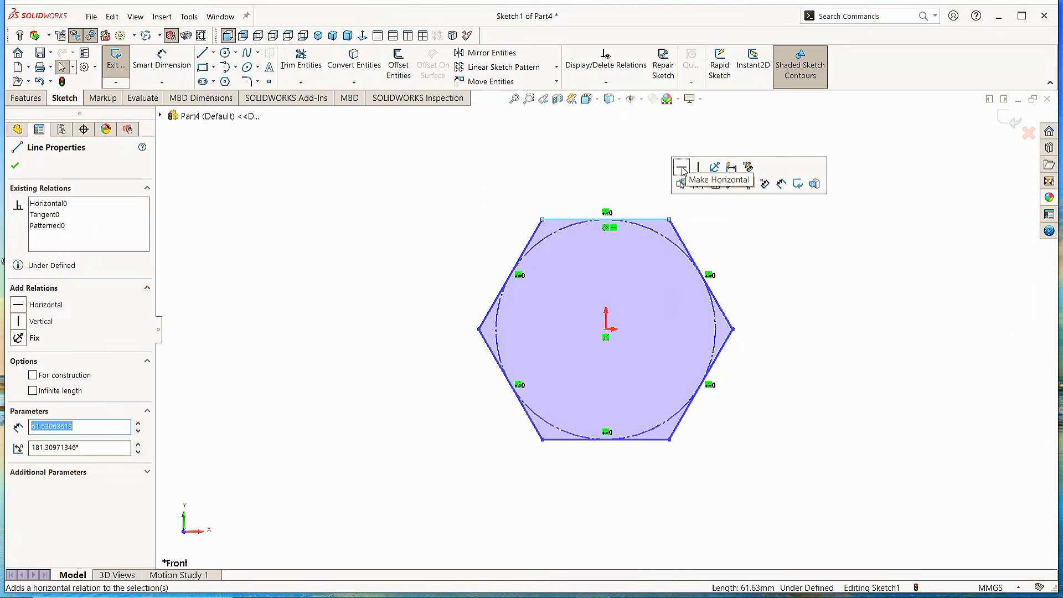
pyautogui.click(15, 166)
# Step: Dimension the distance between two opposite slanted sides of the hexagon as 20 mm
pyautogui.click(162, 61)
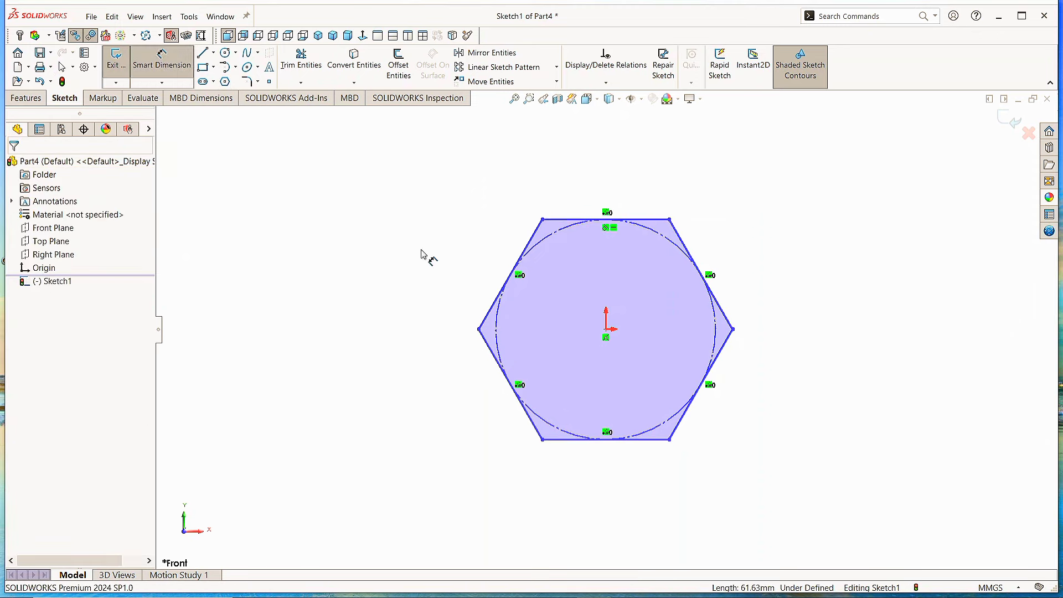
pyautogui.click(531, 238)
pyautogui.click(719, 355)
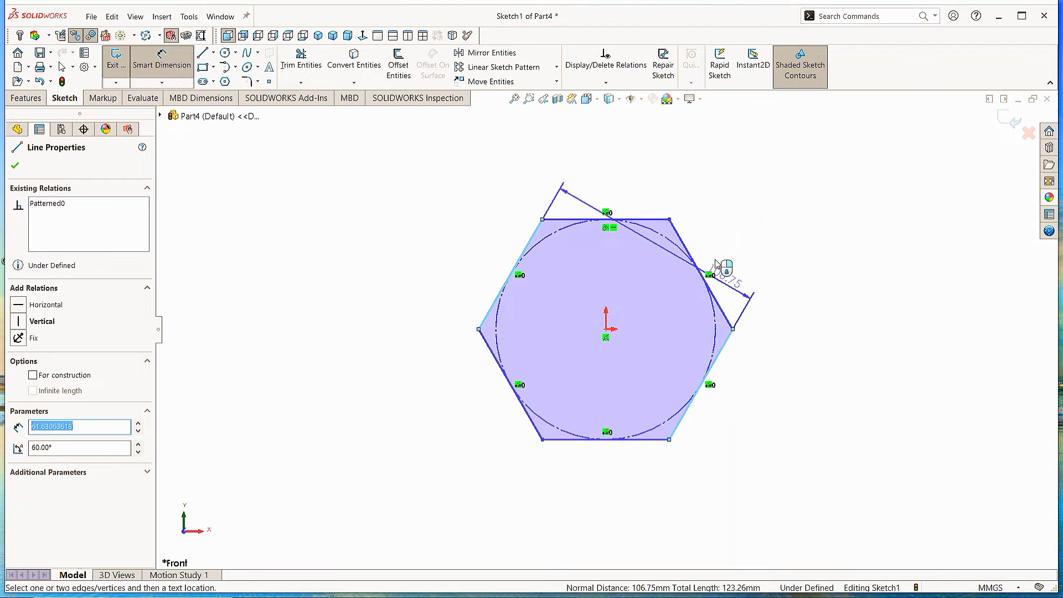
pyautogui.click(693, 185)
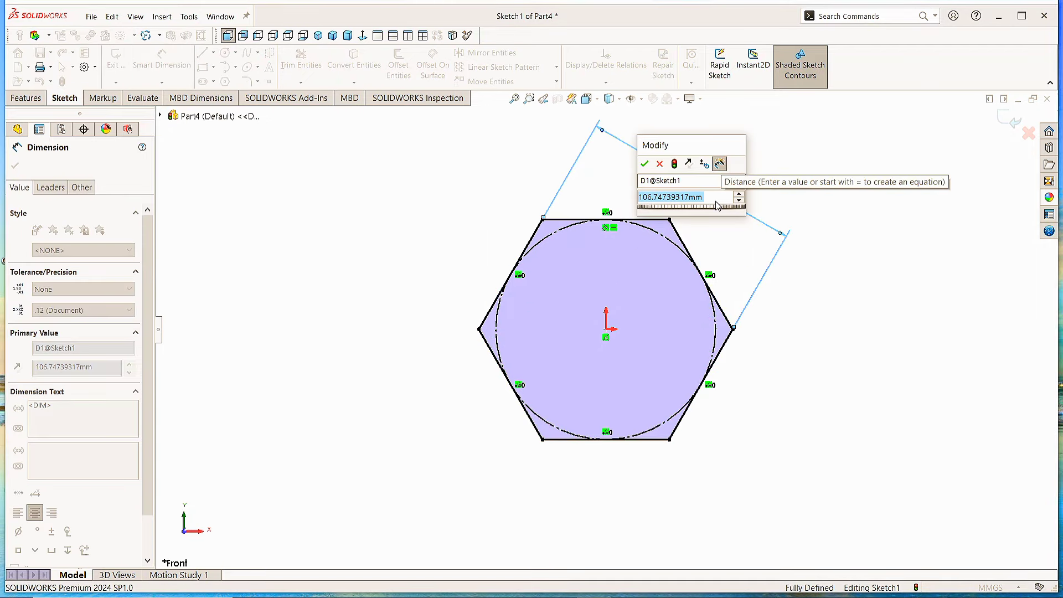
pyautogui.write('20')
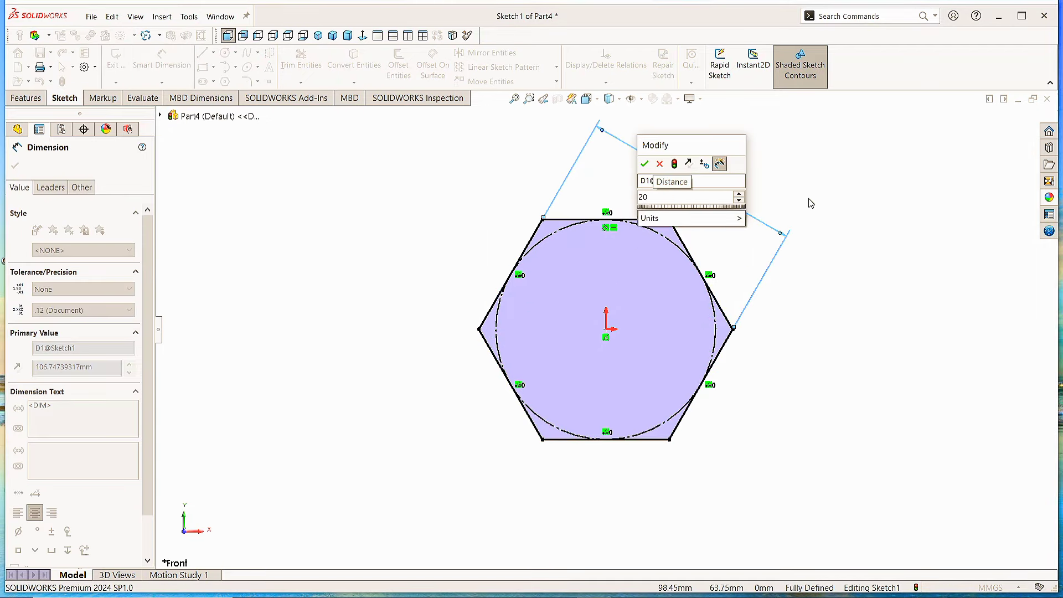
pyautogui.click(645, 165)
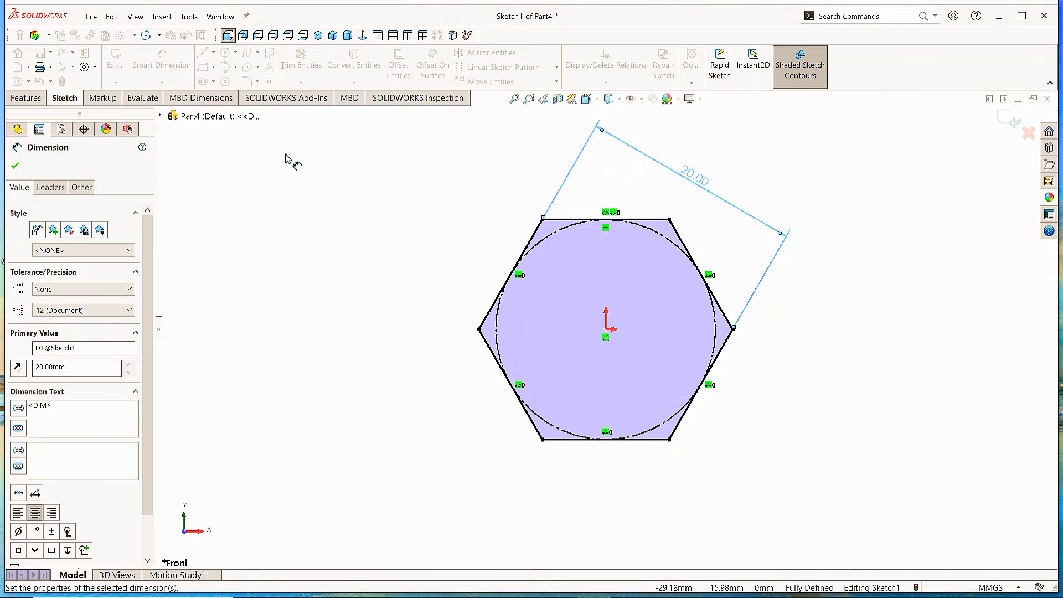
pyautogui.click(18, 167)
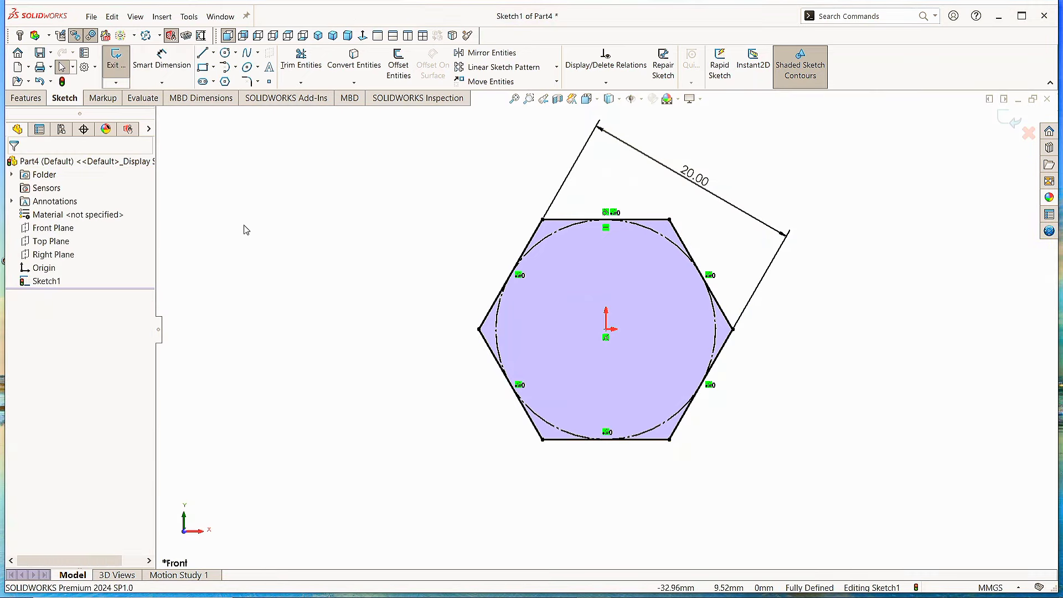
# Step: Extrude the hexagon sketch as a boss 9 mm deep using the Mid Plane end condition
pyautogui.click(25, 101)
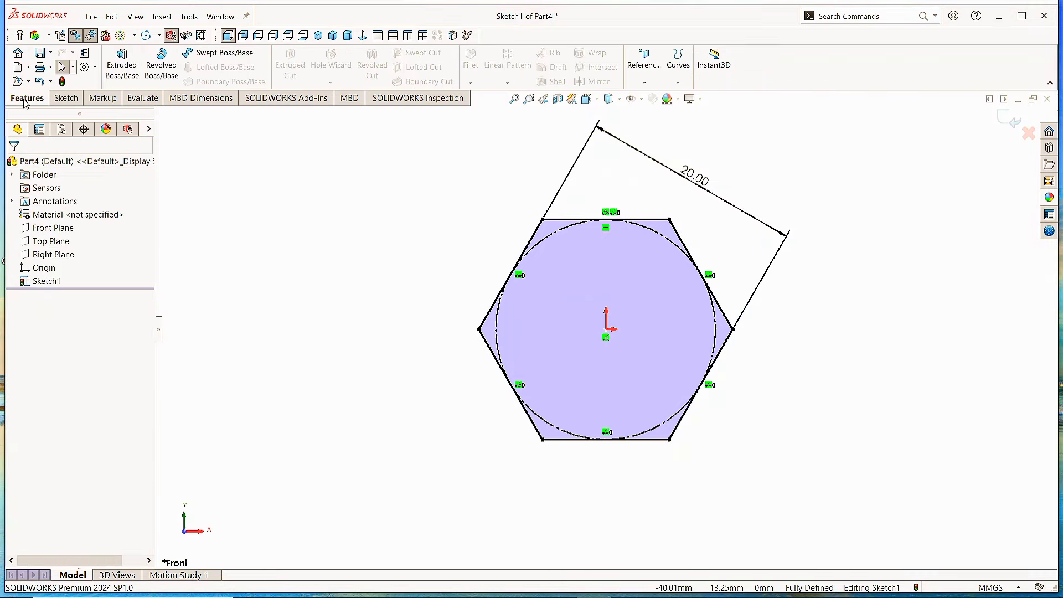
pyautogui.click(121, 65)
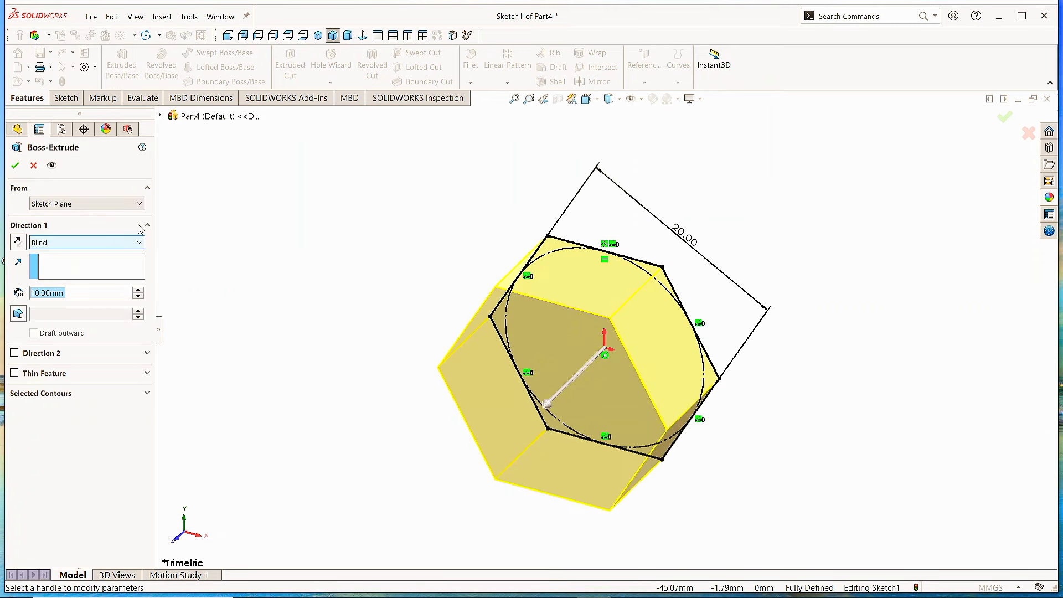
pyautogui.click(133, 242)
pyautogui.click(76, 303)
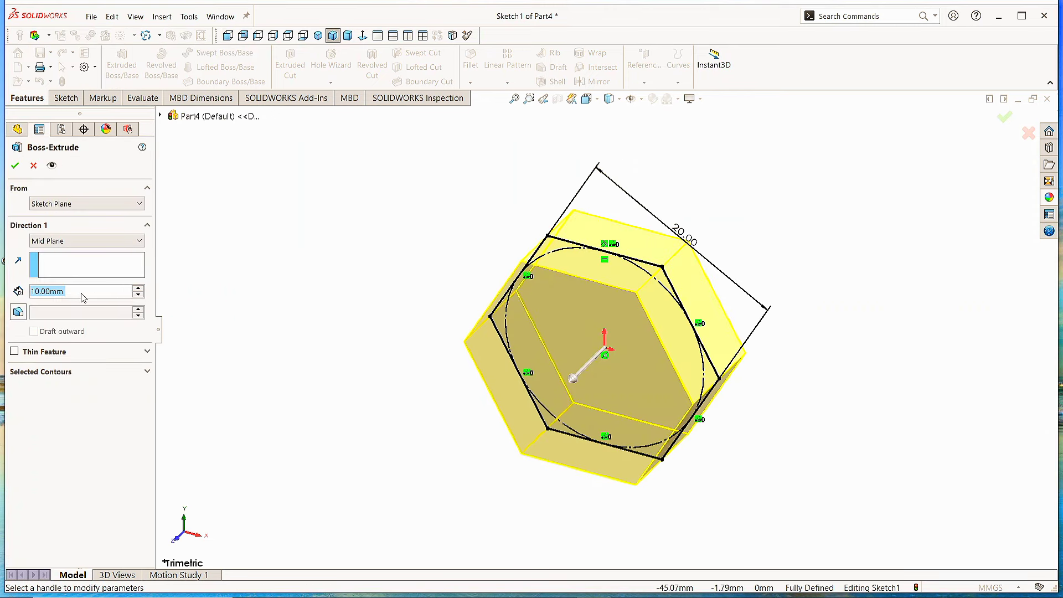
pyautogui.write('9')
pyautogui.press('Return')
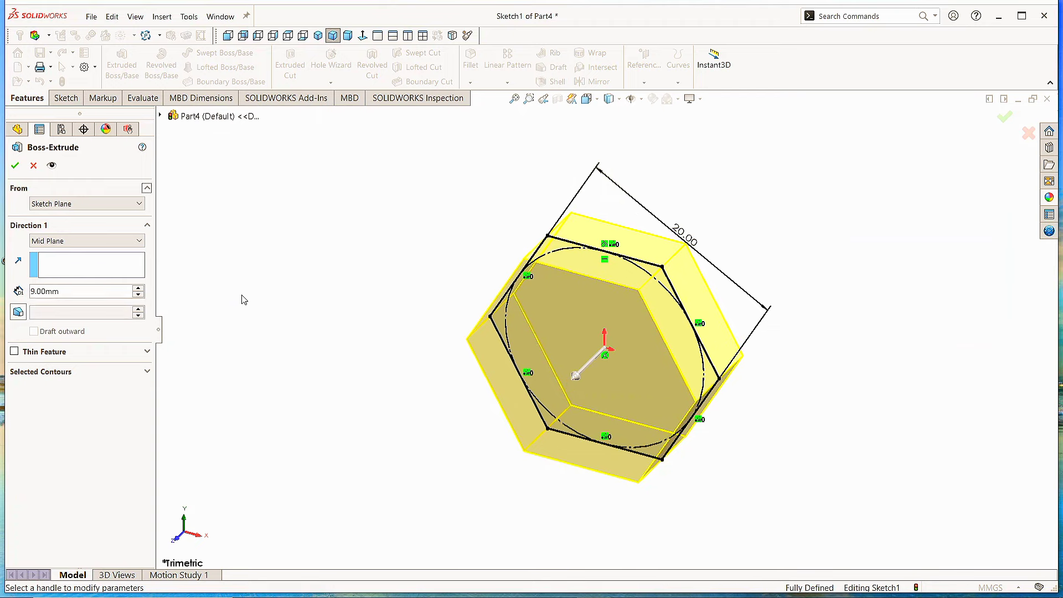
pyautogui.click(14, 166)
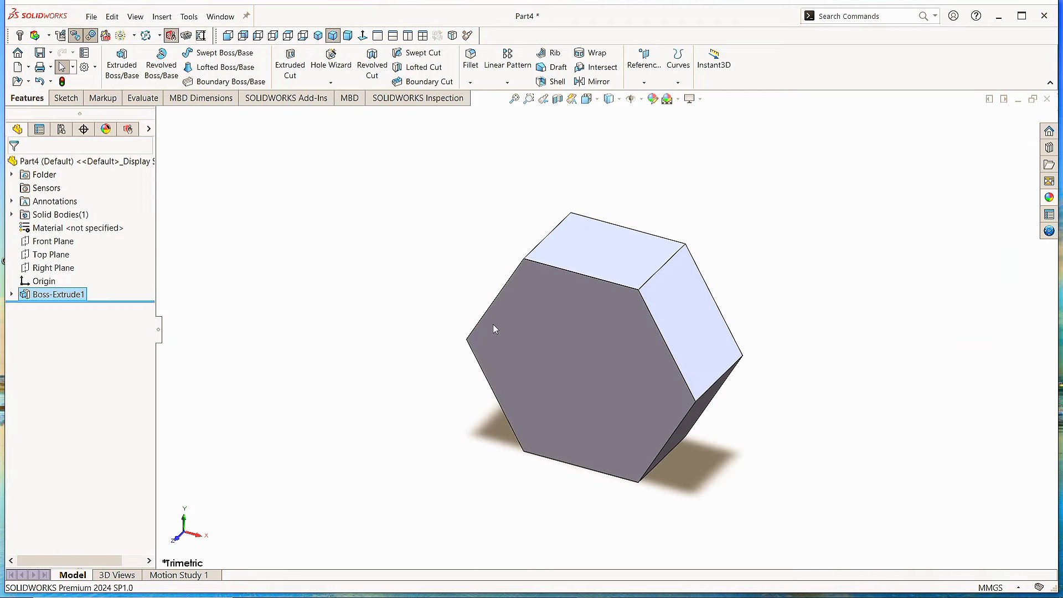
# Step: Start a sketch on the hexagonal front face and draw a circle of about 7.15 mm radius centred on the origin
pyautogui.click(622, 343)
pyautogui.click(668, 311)
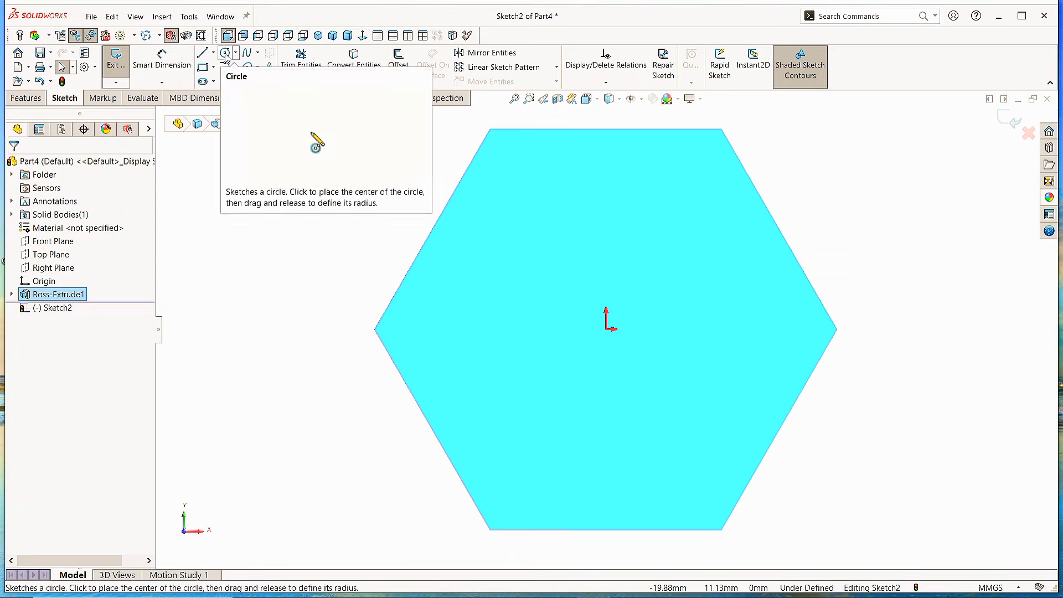
pyautogui.click(226, 56)
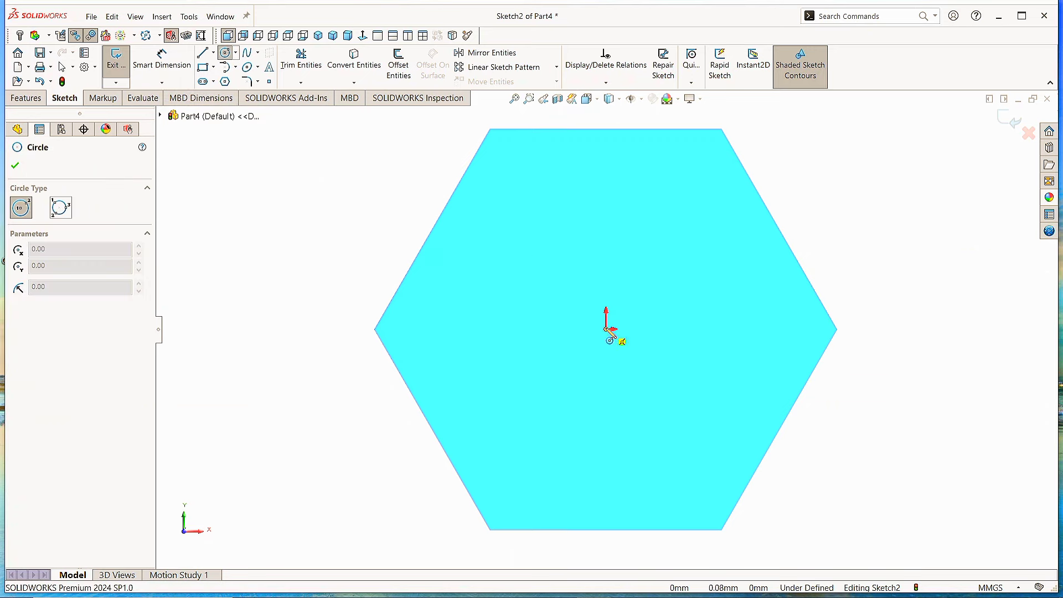
pyautogui.click(606, 329)
pyautogui.click(707, 224)
pyautogui.click(16, 165)
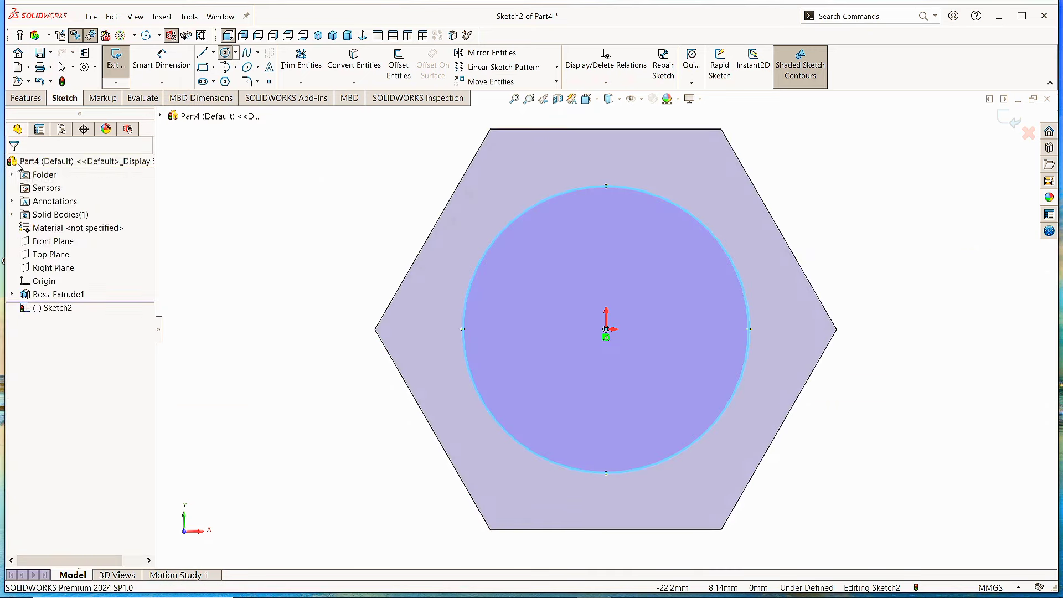
pyautogui.press('Escape')
# Step: Make the circle tangent to the upper-left slanted edge of the hexagonal face
pyautogui.click(497, 235)
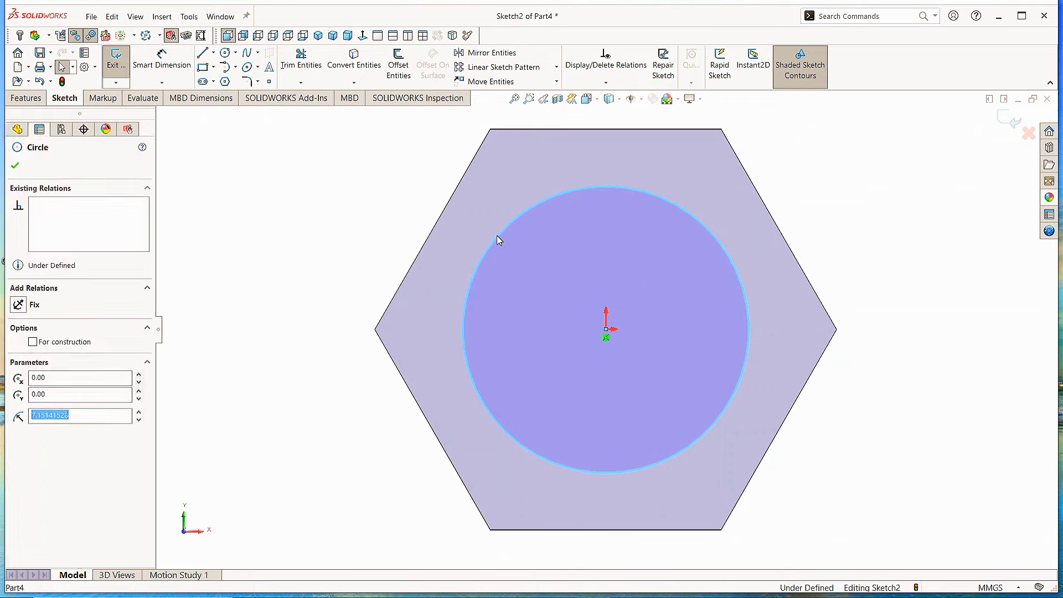
pyautogui.keyDown('ctrl'); pyautogui.click(441, 217); pyautogui.keyUp('ctrl')
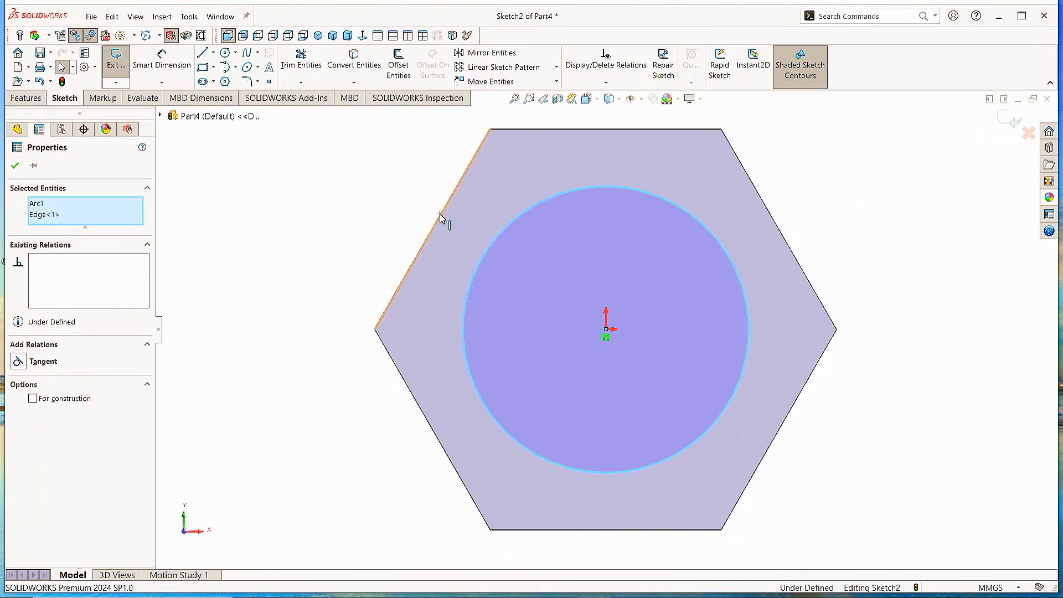
pyautogui.click(19, 363)
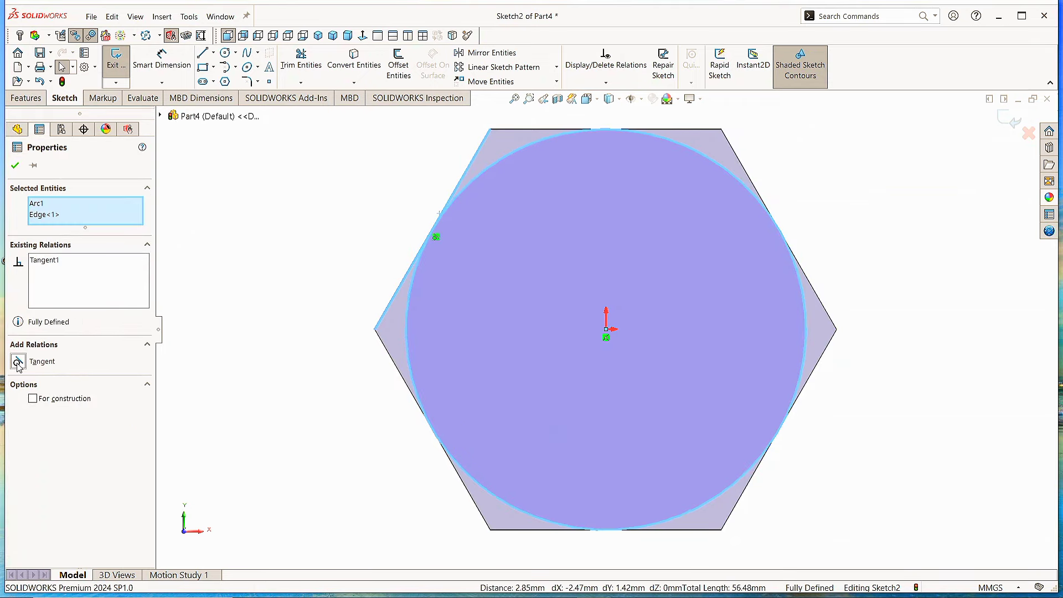
pyautogui.click(14, 165)
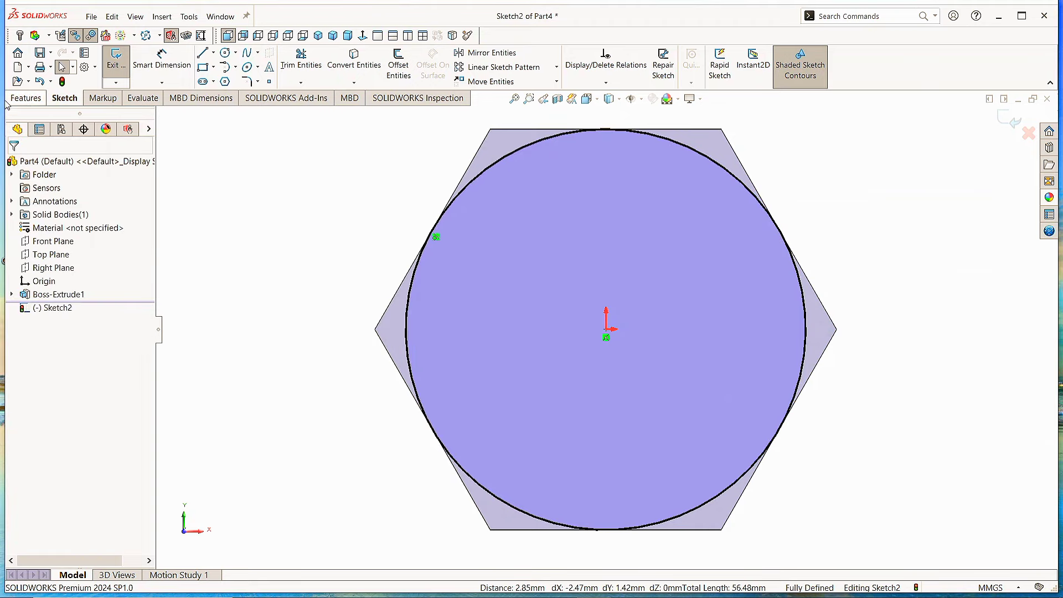
# Step: Cut-extrude the circle 9 mm blind with the cut side flipped and a 45° draft to bevel the hexagon's corners
pyautogui.click(333, 37)
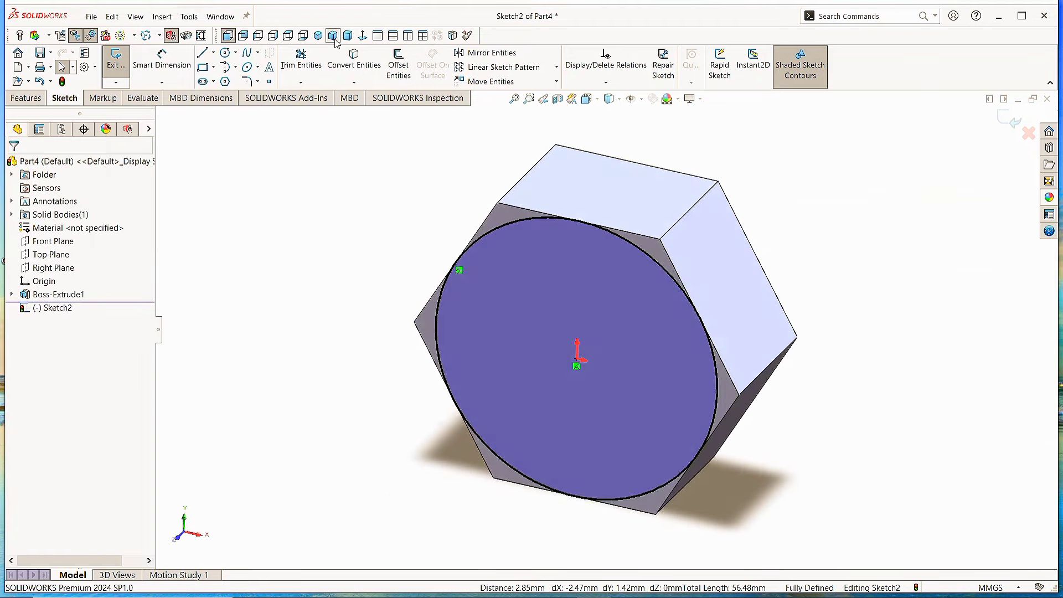
pyautogui.click(631, 260)
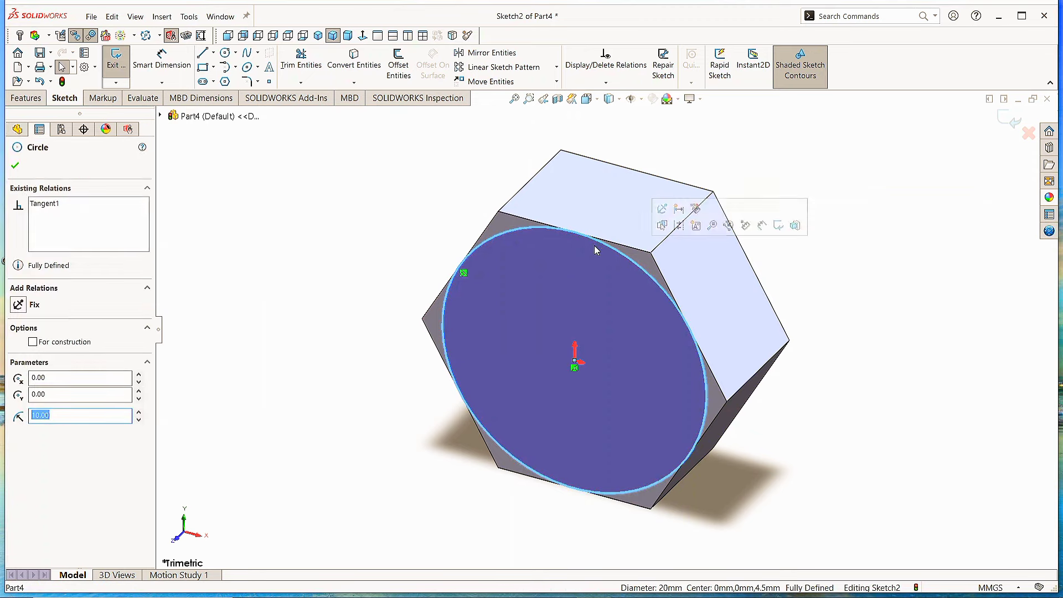
pyautogui.click(26, 98)
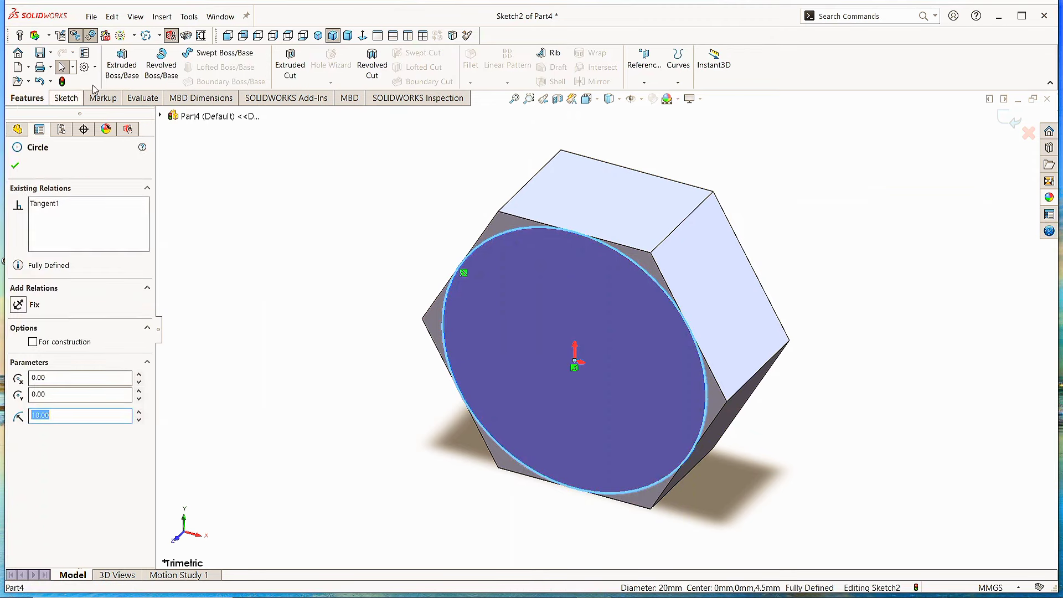
pyautogui.click(290, 69)
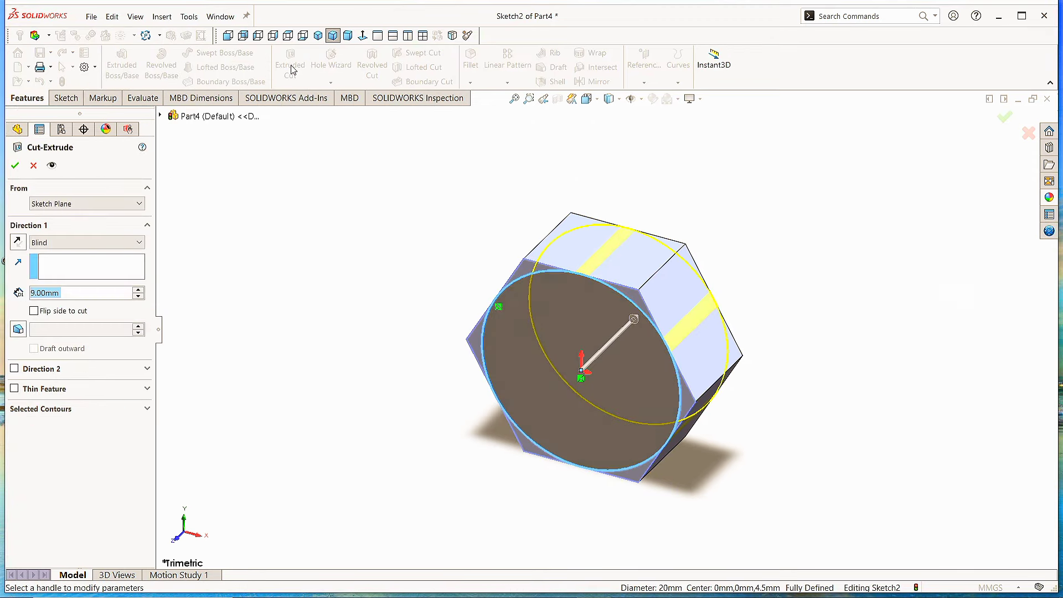
pyautogui.click(34, 311)
pyautogui.click(17, 333)
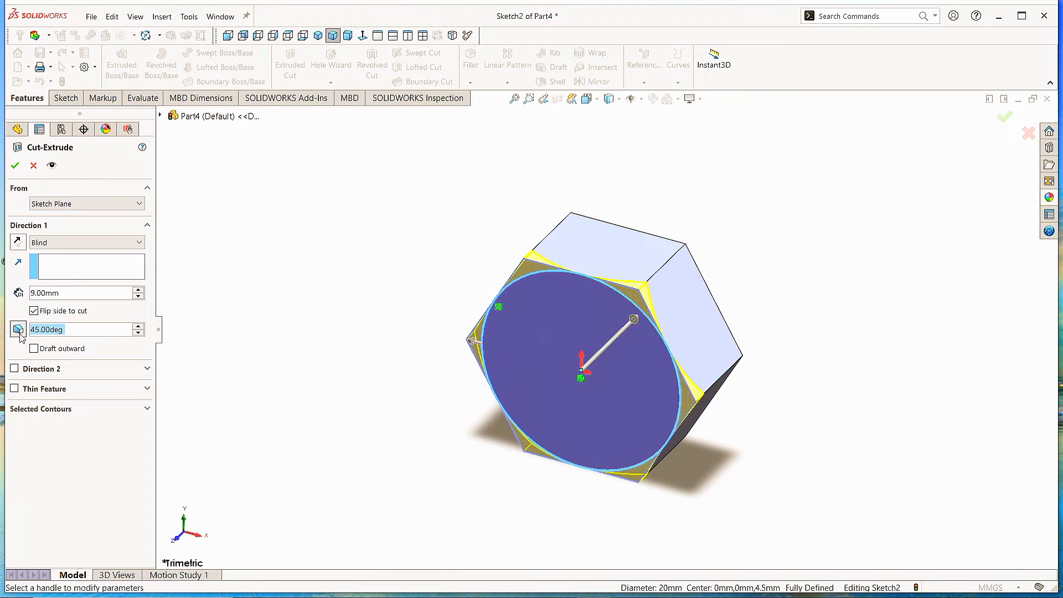
pyautogui.click(16, 166)
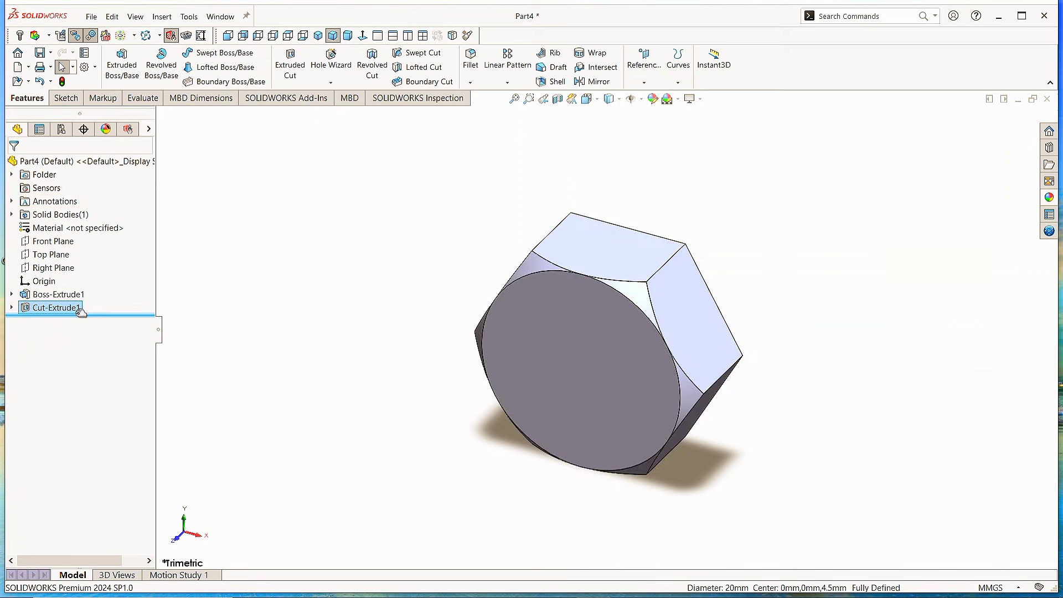
# Step: Mirror the corner-bevel cut about the Front Plane to bevel the opposite side of the hexagonal head
pyautogui.click(598, 82)
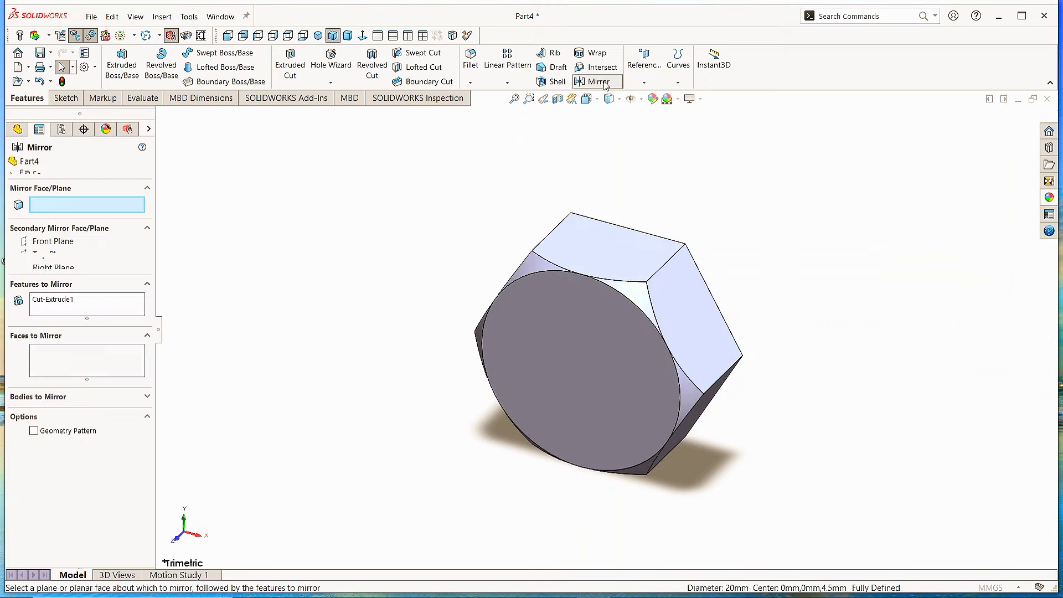
pyautogui.click(161, 116)
pyautogui.click(217, 197)
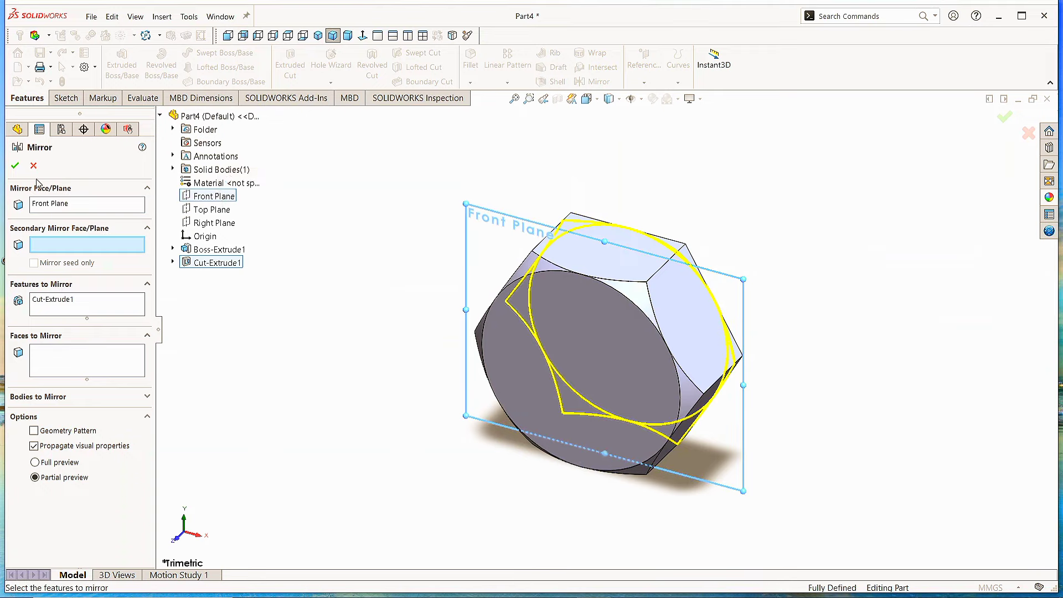
pyautogui.click(15, 166)
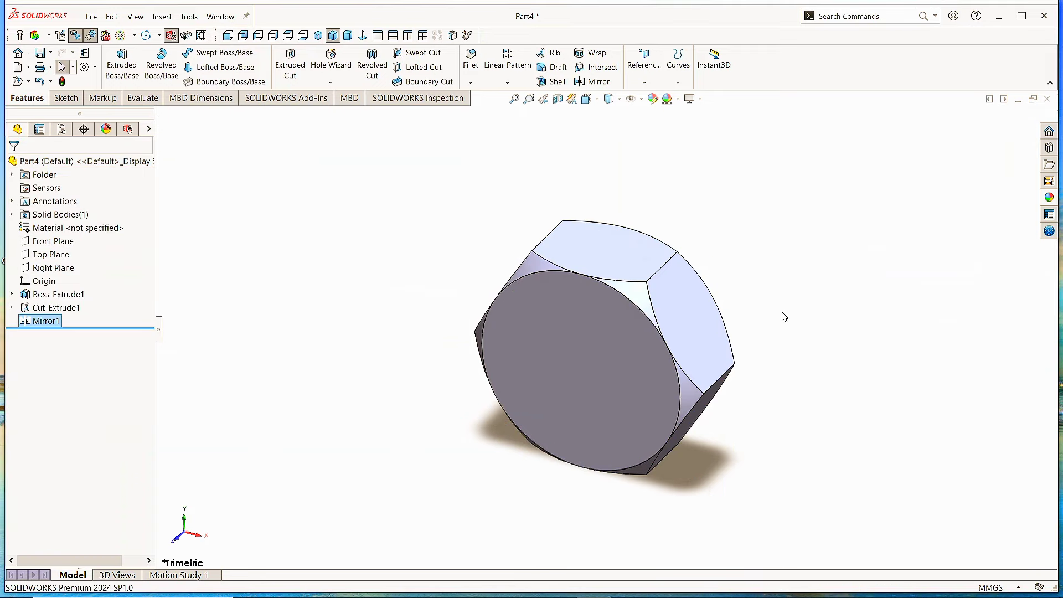
# Step: Start a sketch on the head's round front face and draw a circle of about 11.14 mm diameter centred on the origin
pyautogui.moveTo(770, 299)
pyautogui.mouseDown(button='middle')
pyautogui.moveTo(617, 317)
pyautogui.moveTo(766, 287)
pyautogui.mouseUp(button='middle')
pyautogui.click(597, 334)
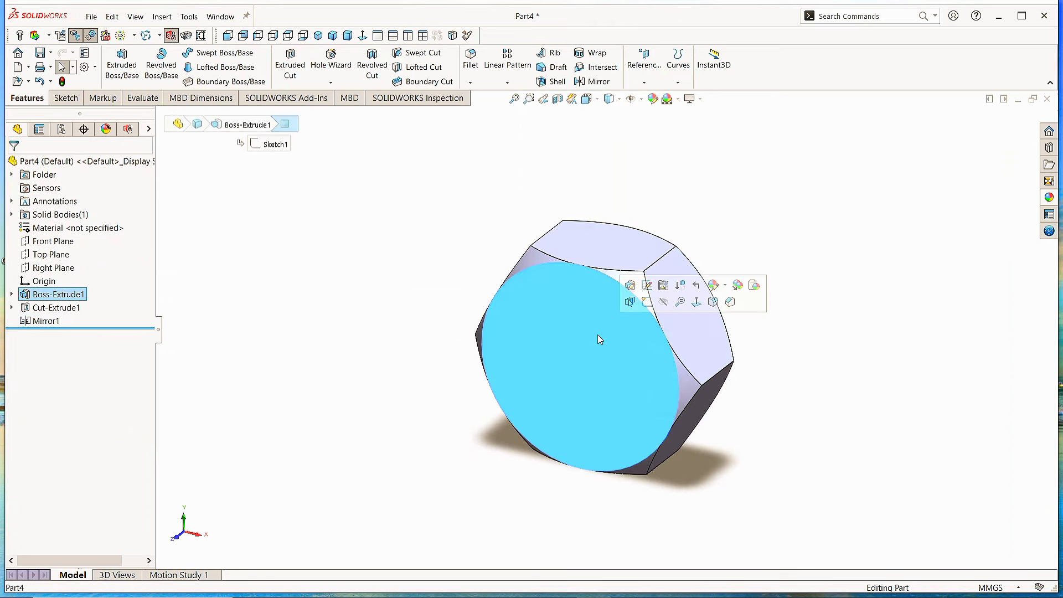
pyautogui.click(647, 302)
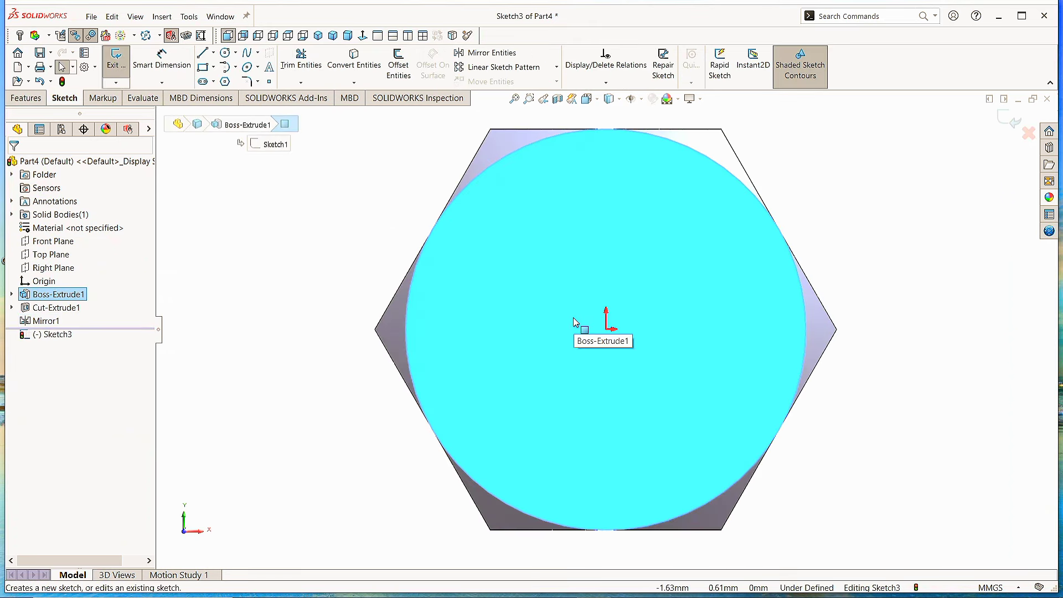
pyautogui.click(225, 54)
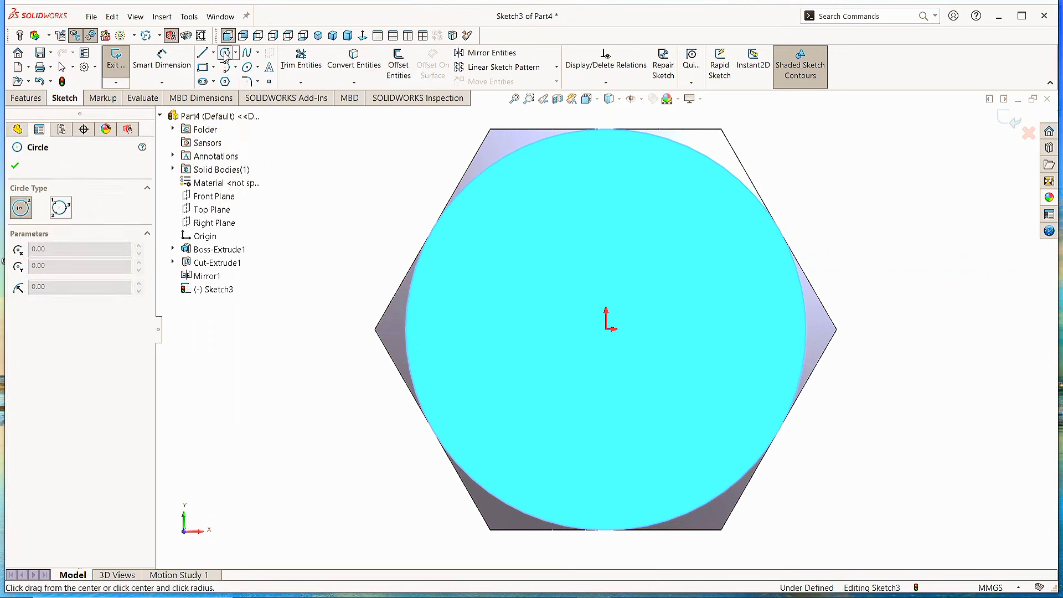
pyautogui.click(608, 329)
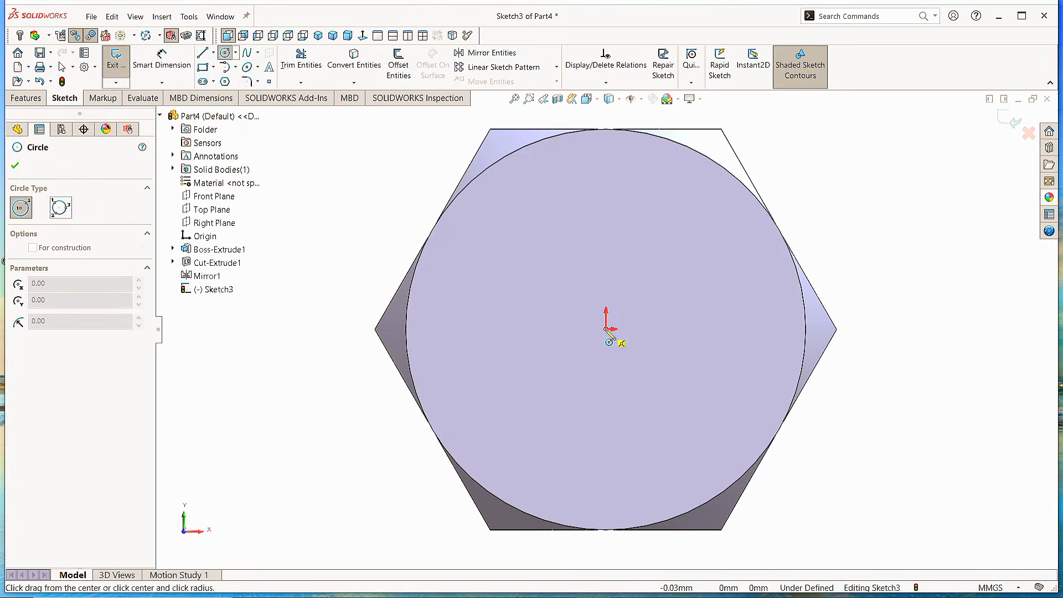
pyautogui.click(687, 257)
pyautogui.click(15, 165)
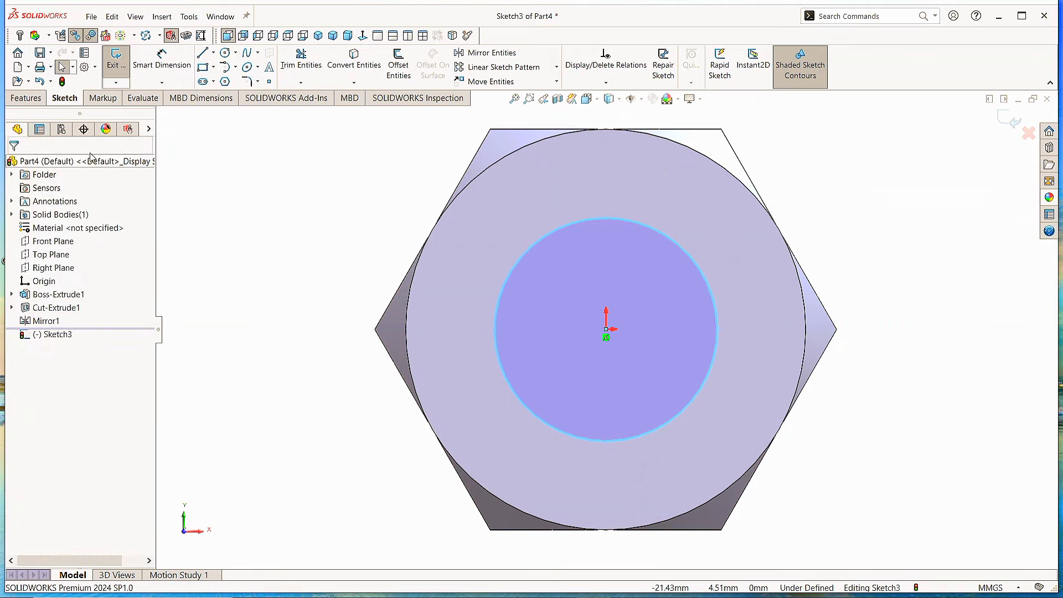
# Step: Dimension the sketched circle with a diameter of 12 mm
pyautogui.click(161, 58)
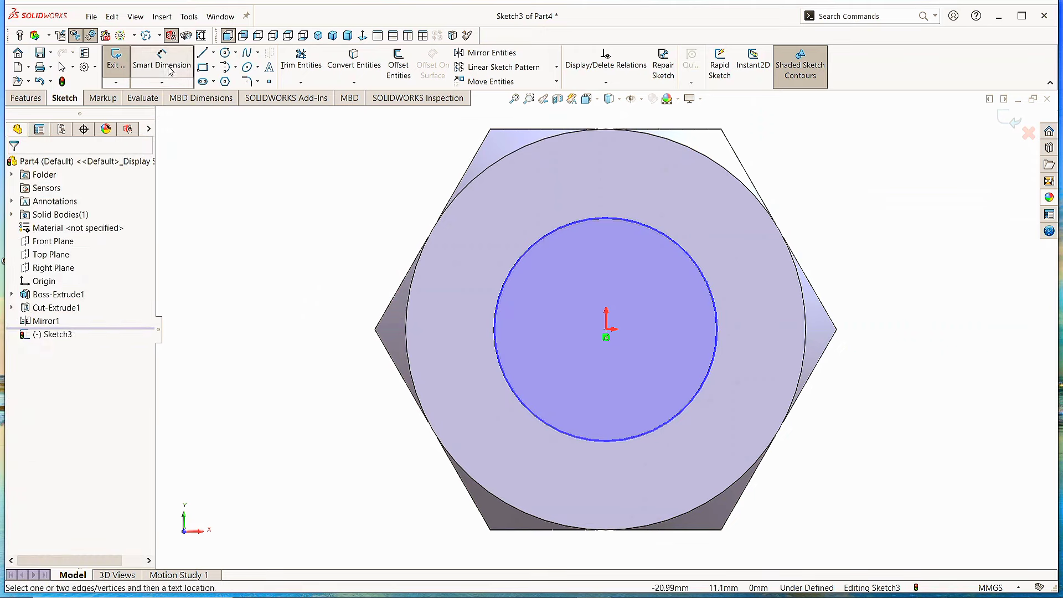
pyautogui.click(519, 266)
pyautogui.click(365, 183)
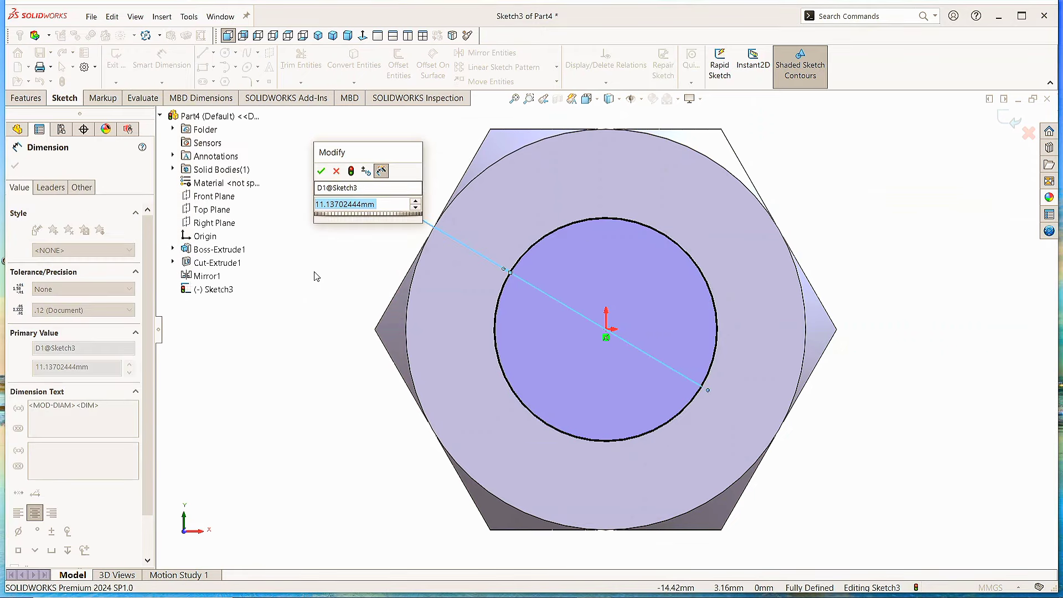
pyautogui.write('12')
pyautogui.click(320, 171)
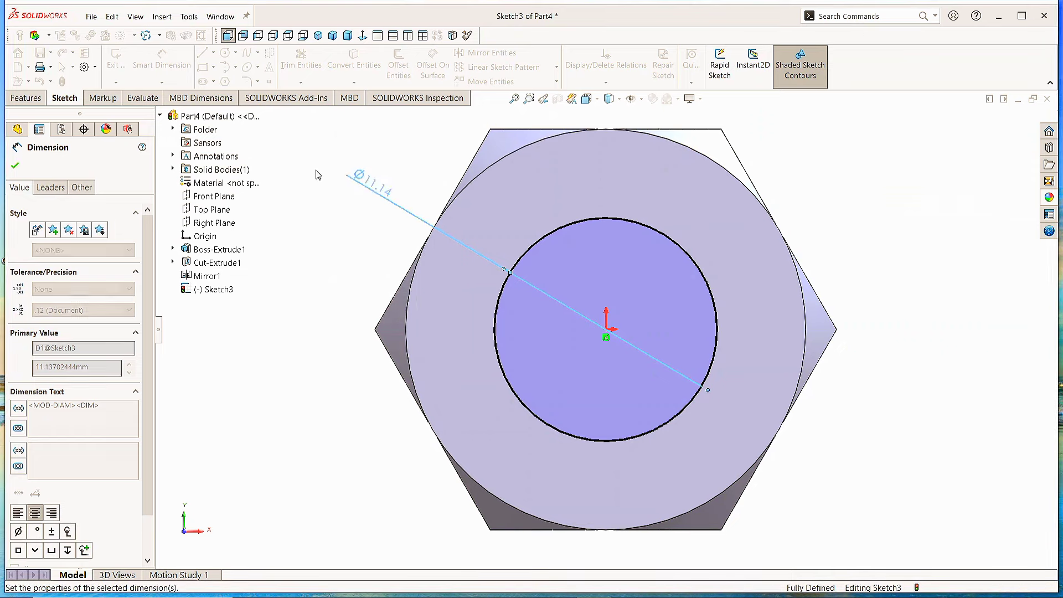
pyautogui.click(15, 166)
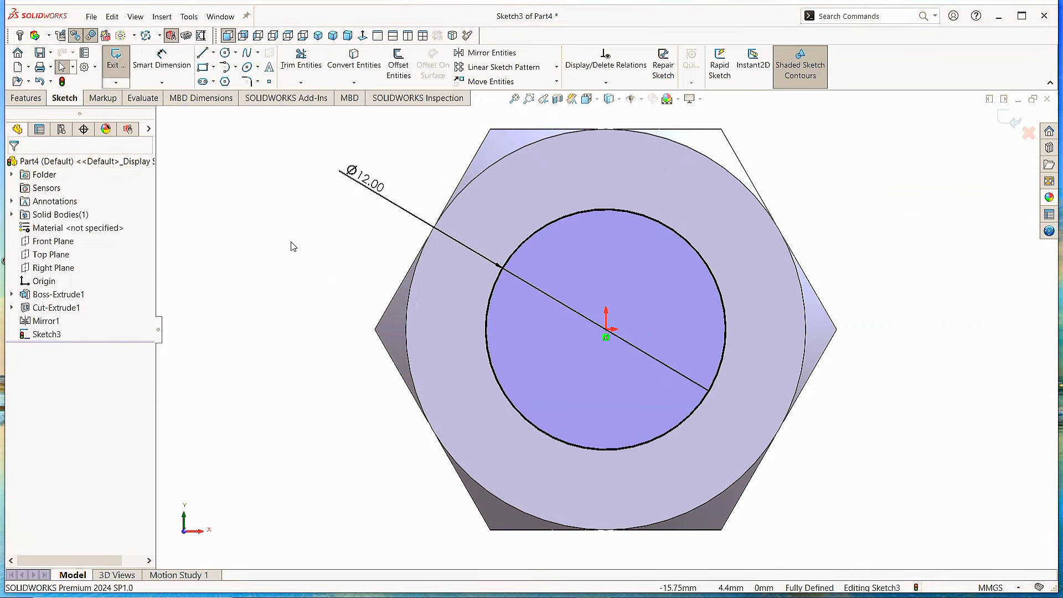
# Step: Extrude the 12 mm circle as a boss 40 mm deep with the Blind end condition to form the bolt shank
pyautogui.click(26, 98)
pyautogui.click(121, 68)
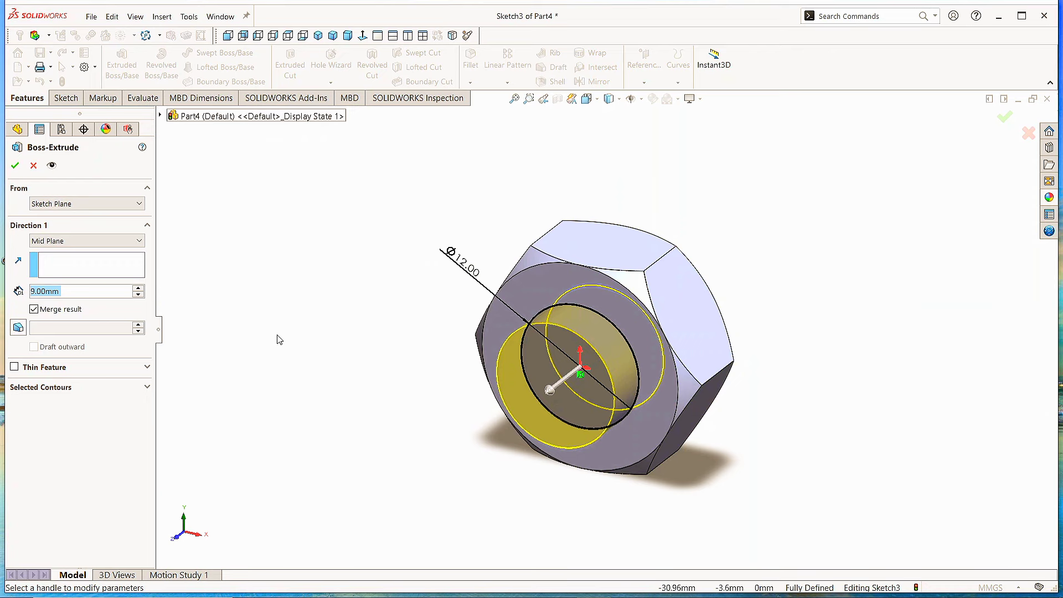
pyautogui.click(89, 241)
pyautogui.click(104, 253)
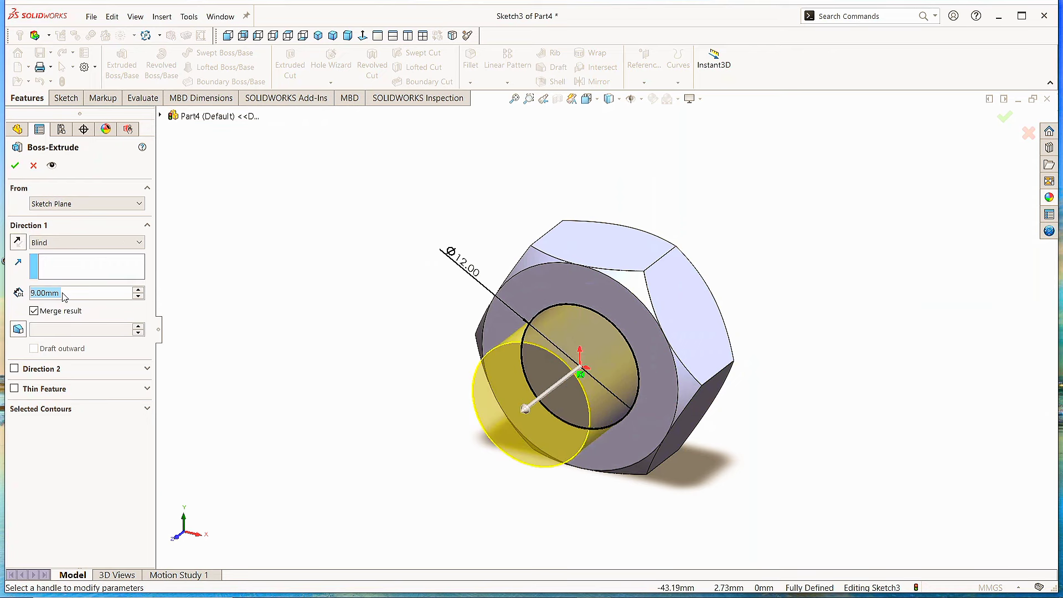
pyautogui.write('4')
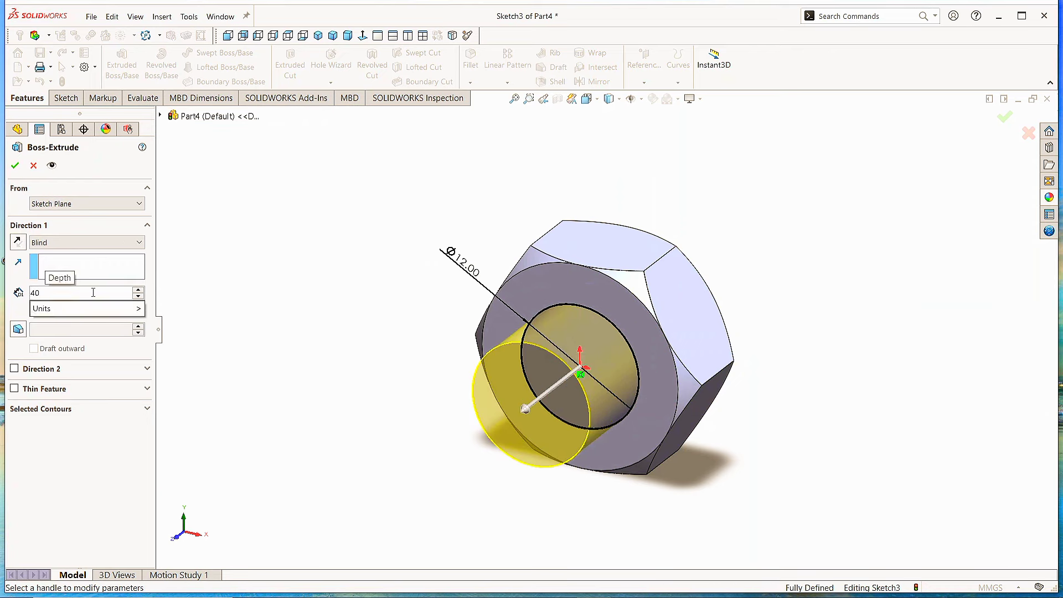
pyautogui.write('0')
pyautogui.press('Return')
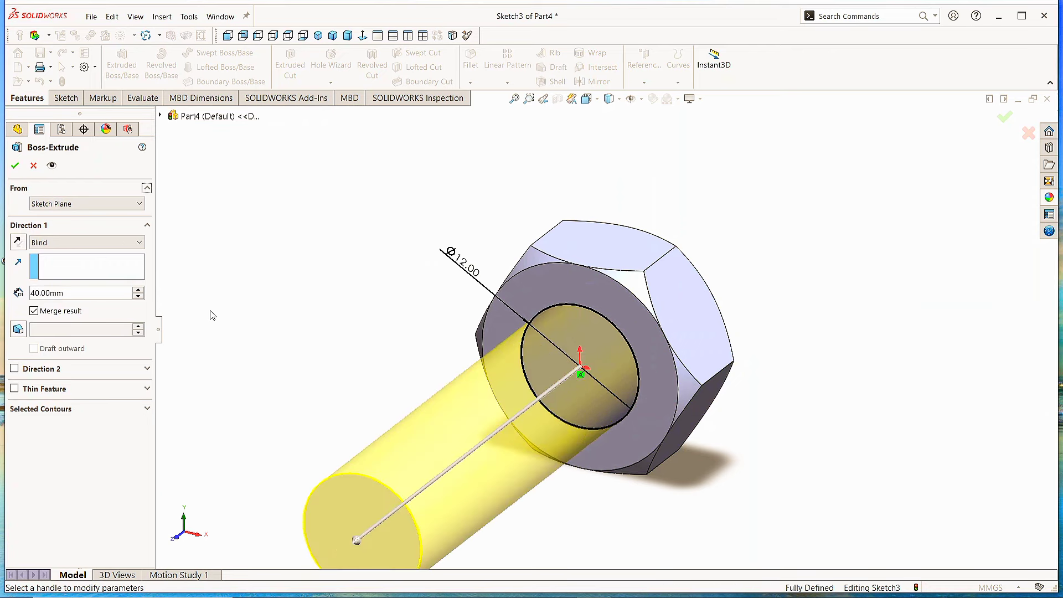
pyautogui.click(16, 170)
# Step: Chamfer the circular edge at the shank's free end with a distance of 0.5 mm and an angle of 45°
pyautogui.click(318, 36)
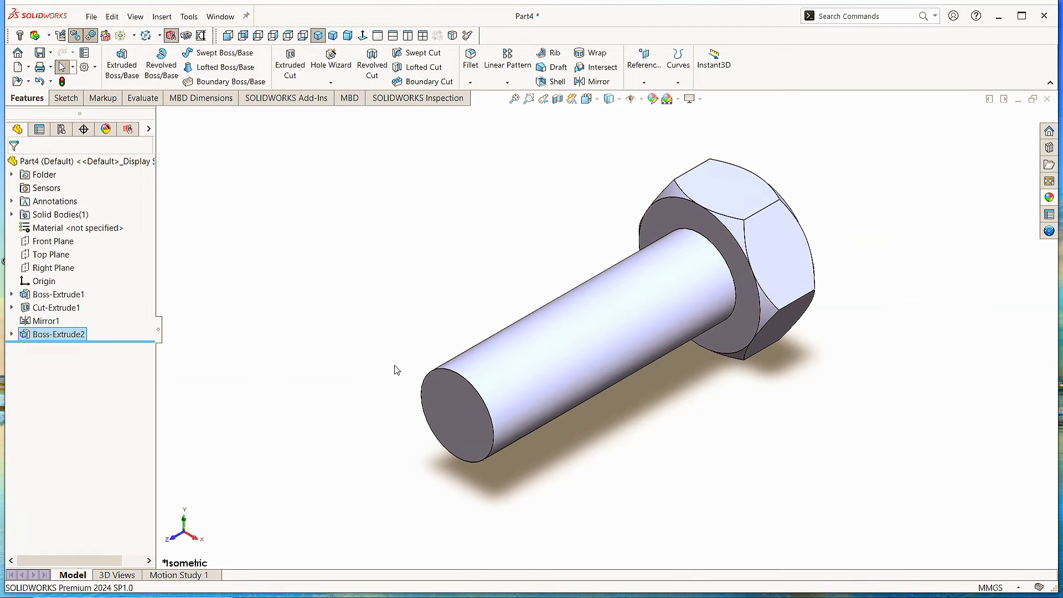
pyautogui.click(437, 372)
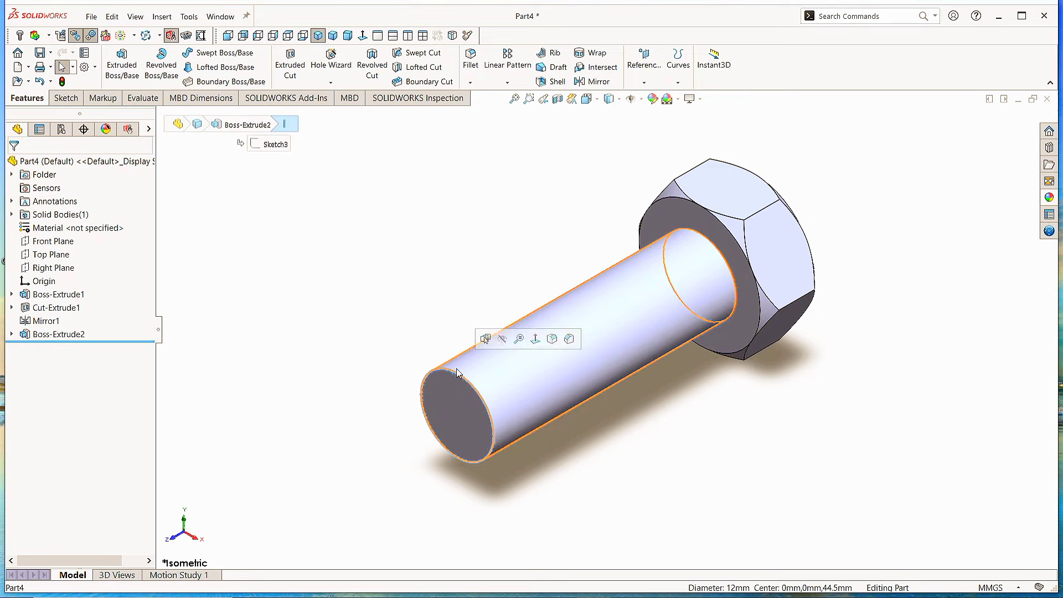
pyautogui.click(569, 339)
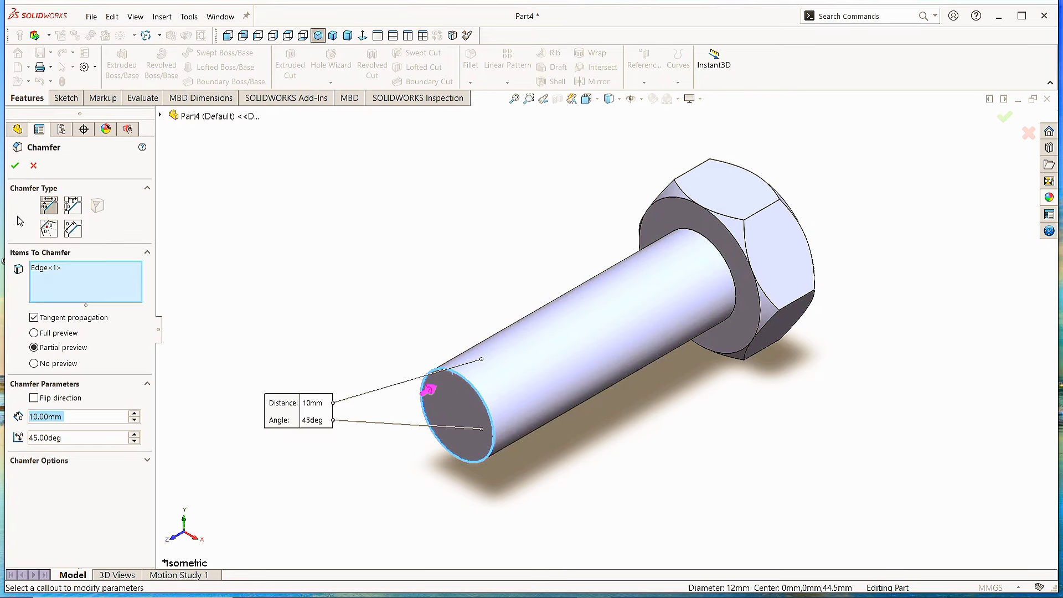
pyautogui.write('.5')
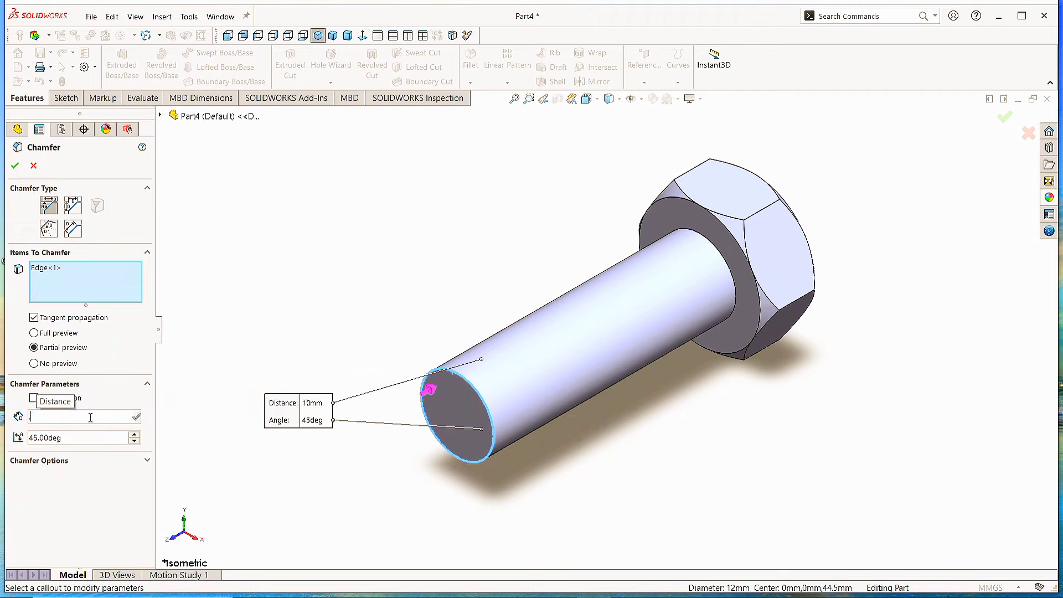
pyautogui.press('Return')
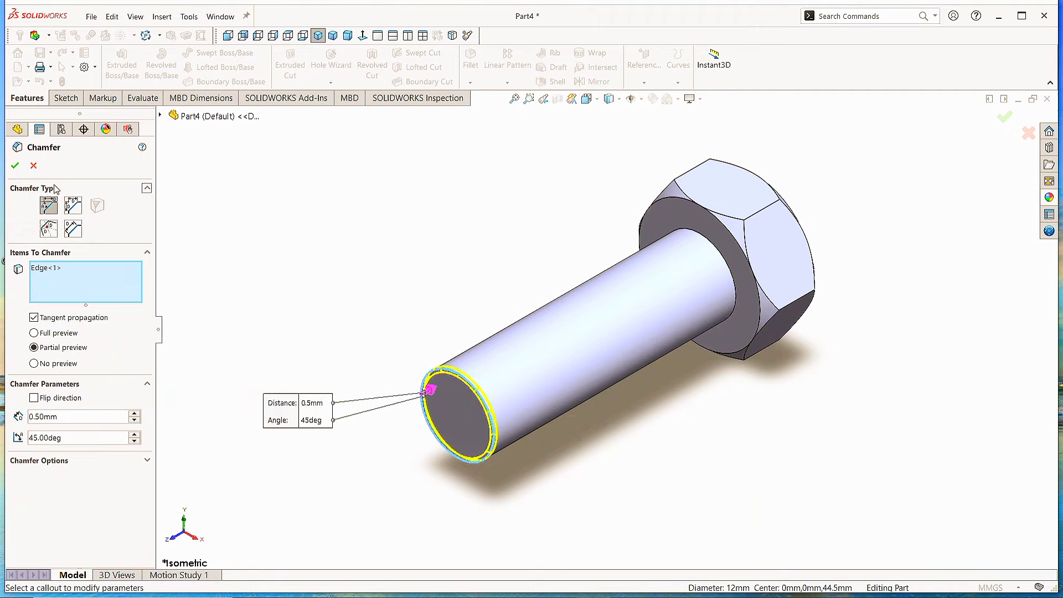
pyautogui.click(15, 167)
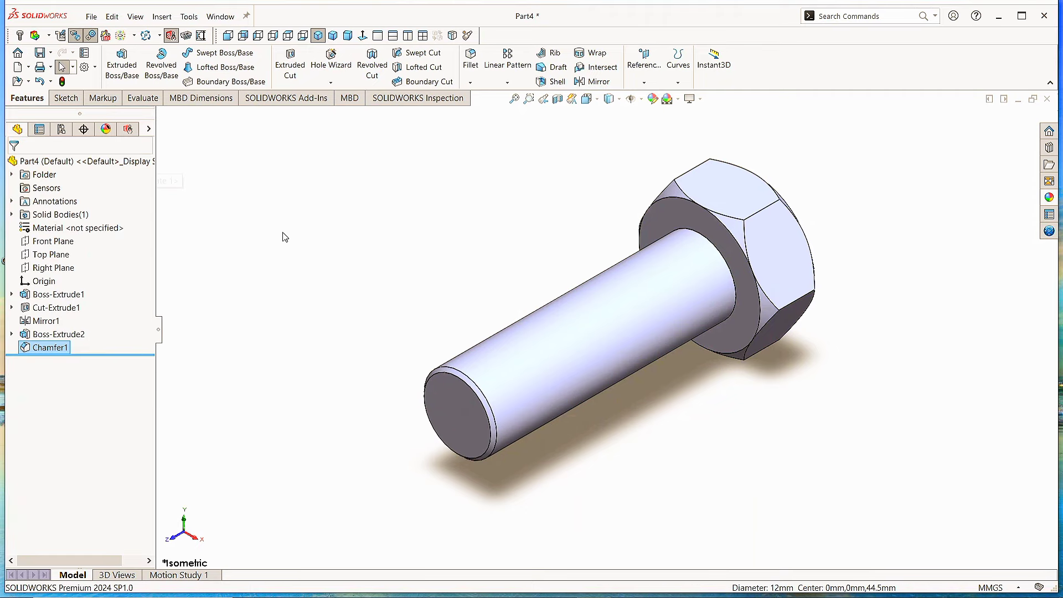
# Step: Start a Thread feature located on the circular edge where the shank meets the bolt head
pyautogui.click(333, 82)
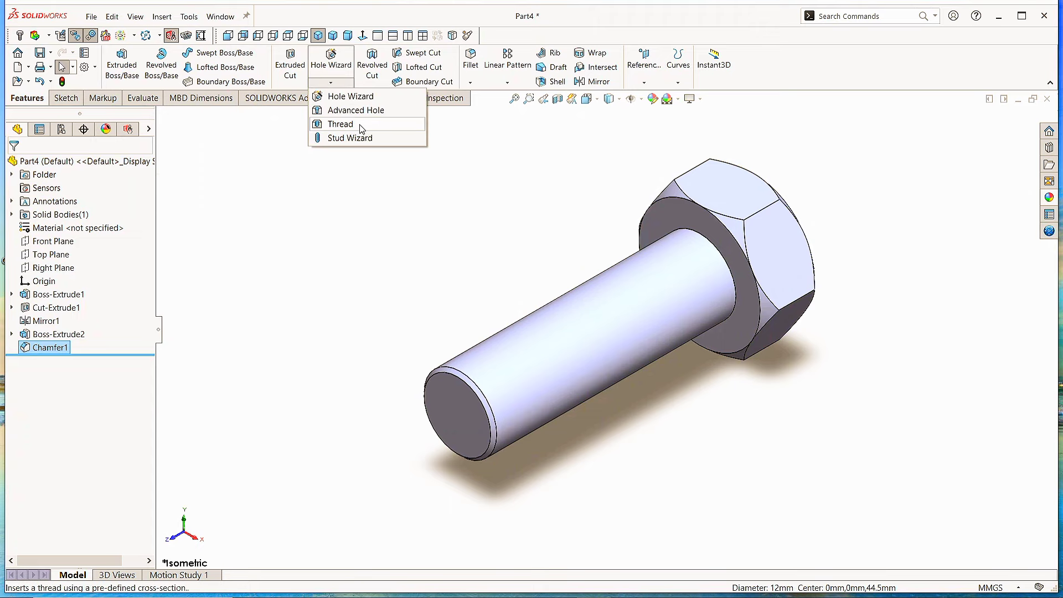
pyautogui.click(304, 204)
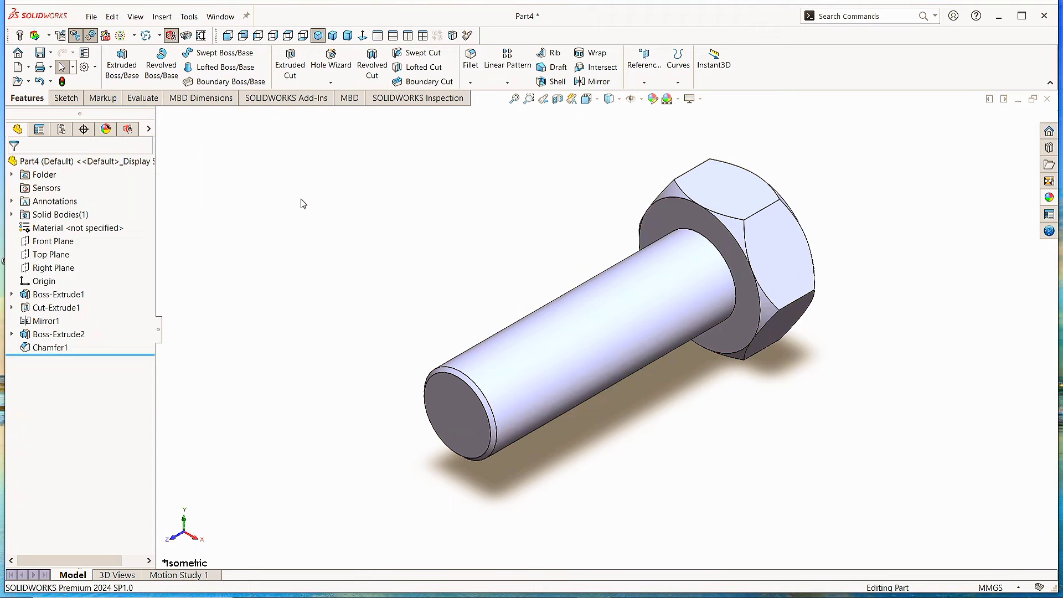
pyautogui.click(162, 17)
pyautogui.moveTo(182, 67)
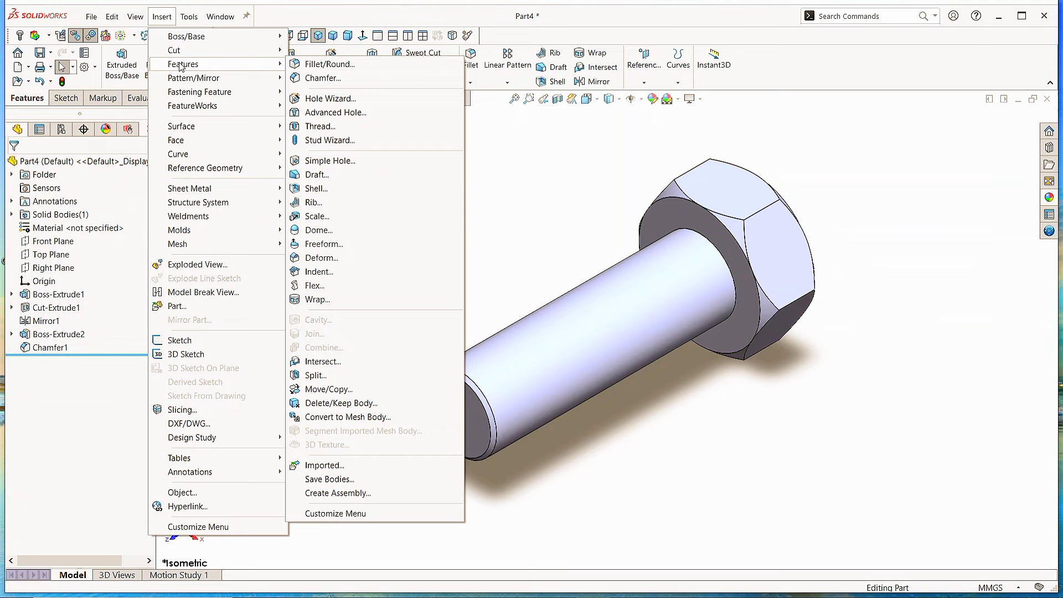
pyautogui.click(331, 127)
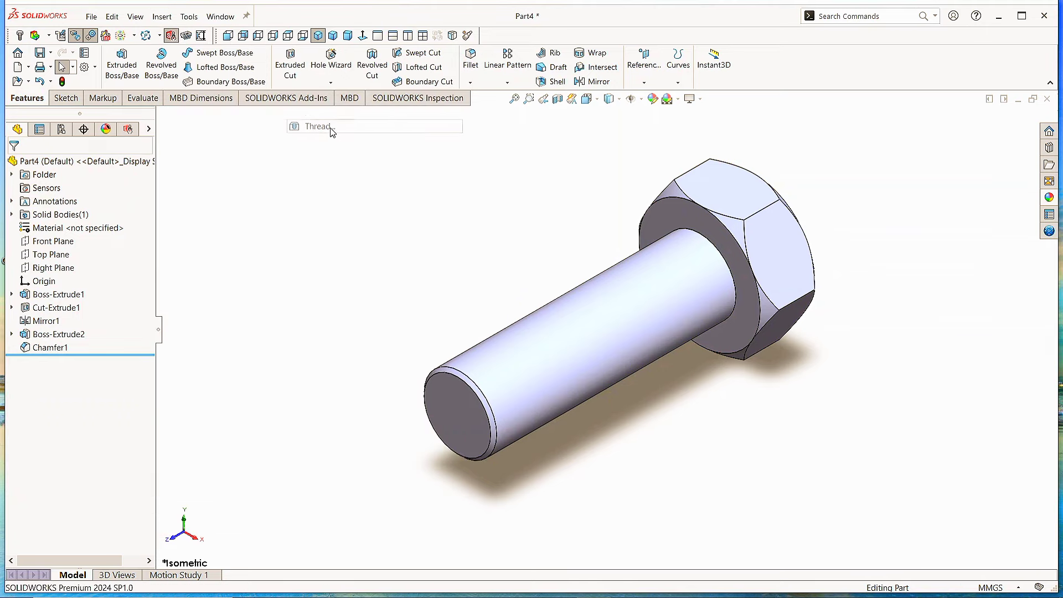
pyautogui.click(621, 331)
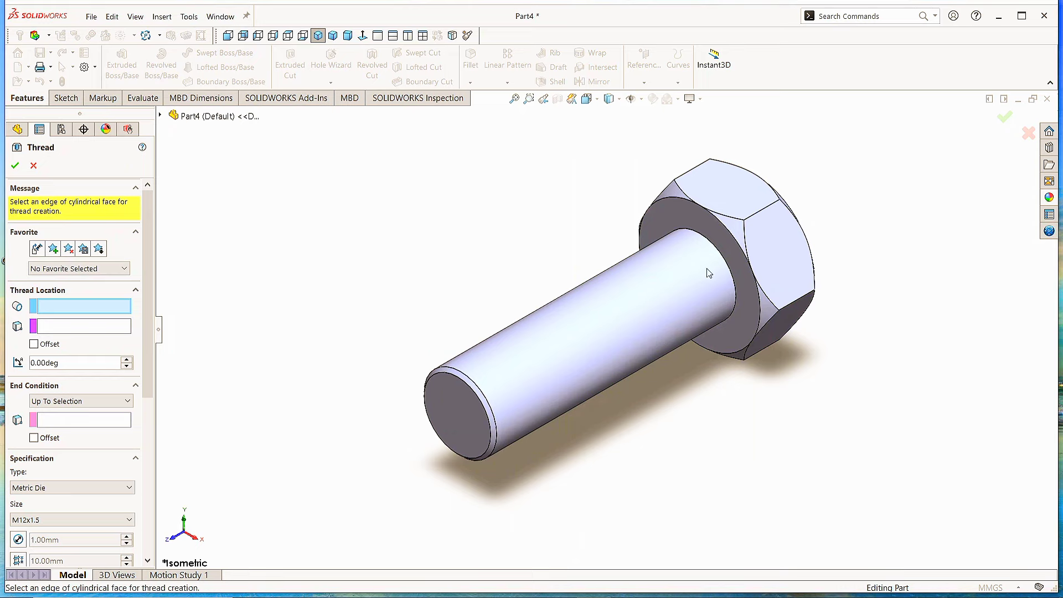
pyautogui.click(722, 261)
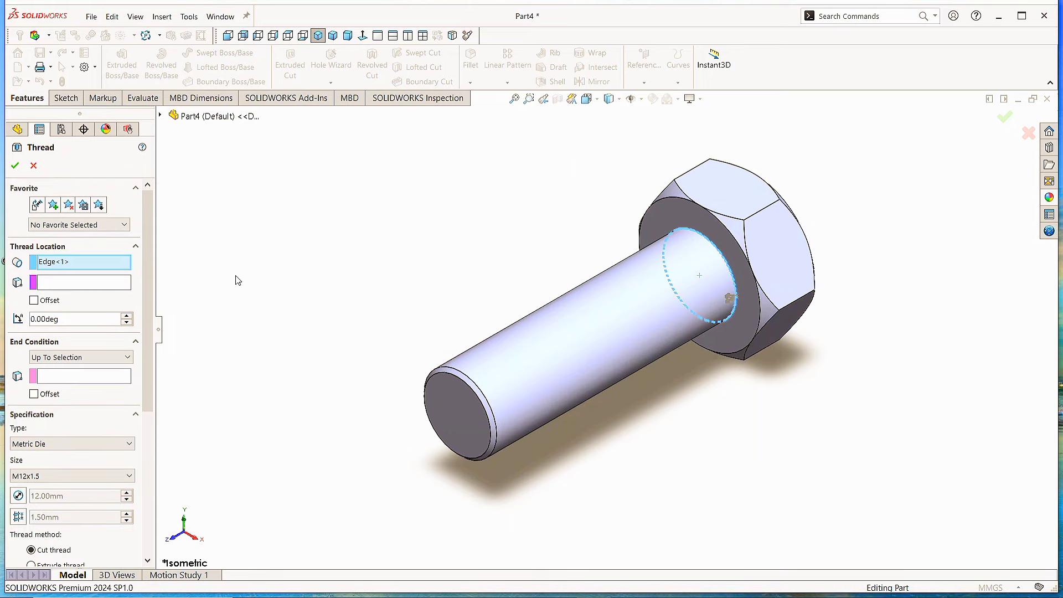
# Step: End the thread up to the shank's flat end face and offset its start location by 5 mm
pyautogui.click(80, 377)
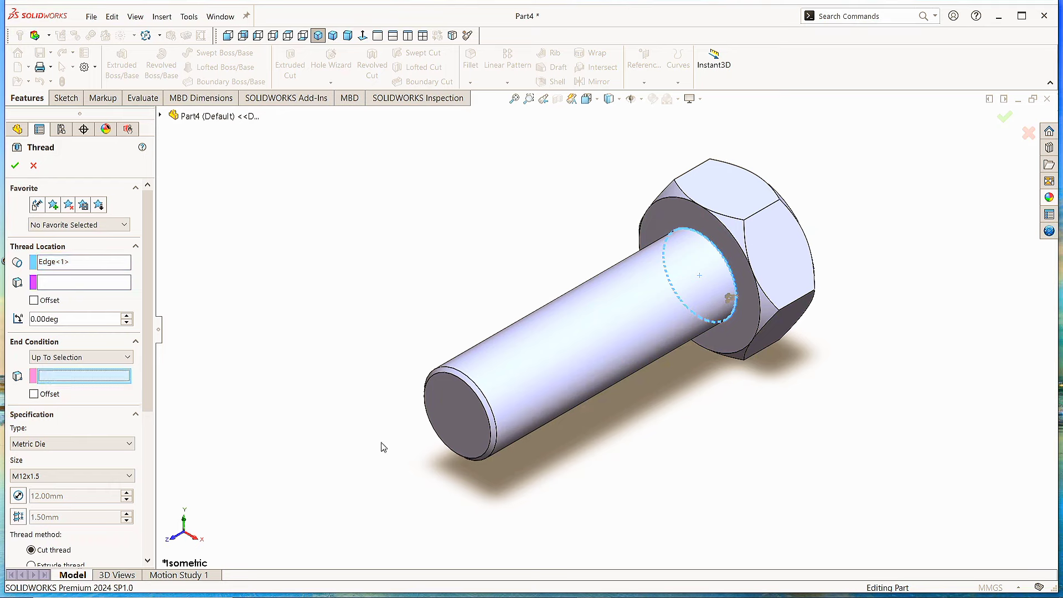
pyautogui.click(456, 413)
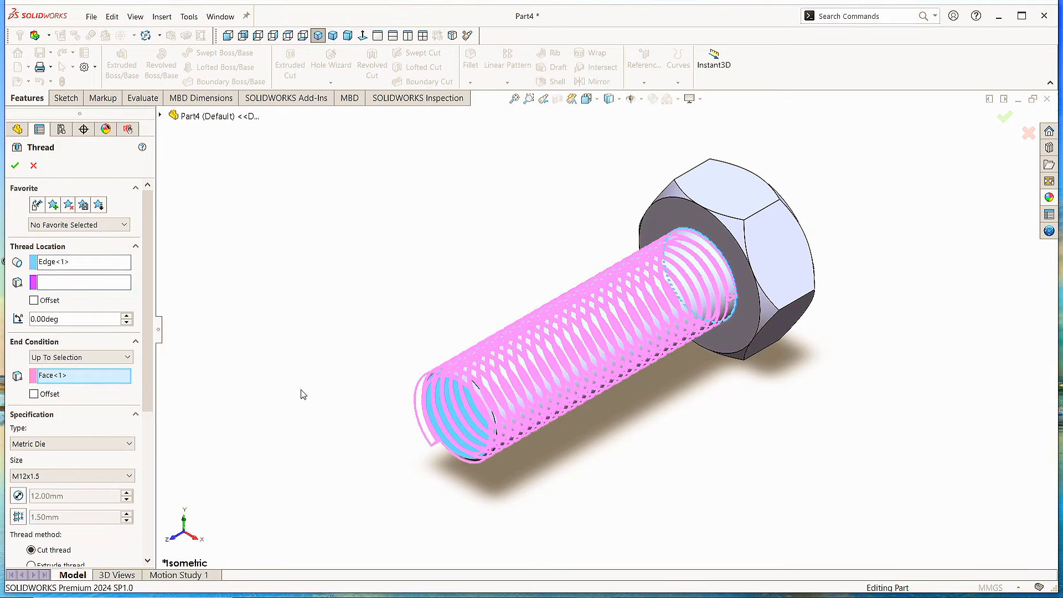
pyautogui.click(34, 300)
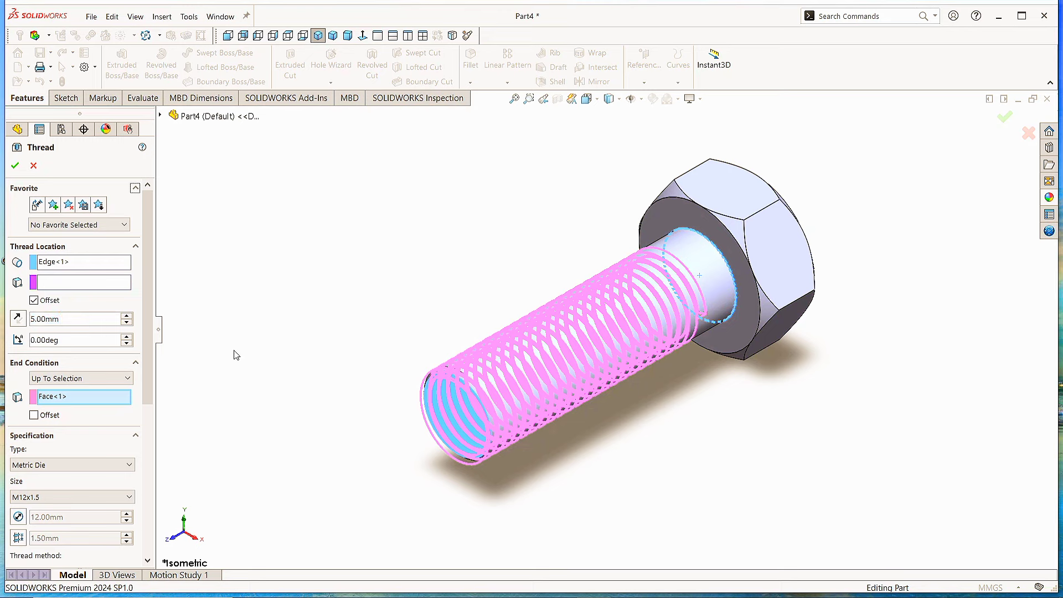
# Step: Specify the thread type as Metric Die with size M12x1.5
pyautogui.moveTo(146, 339); pyautogui.dragTo(150, 424)
pyautogui.click(128, 318)
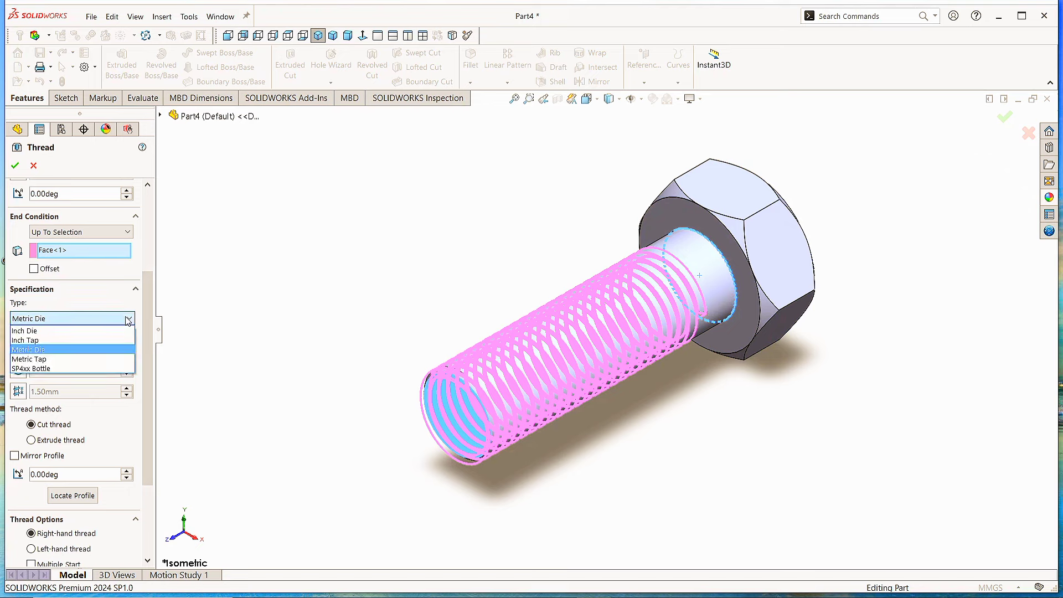
pyautogui.click(51, 350)
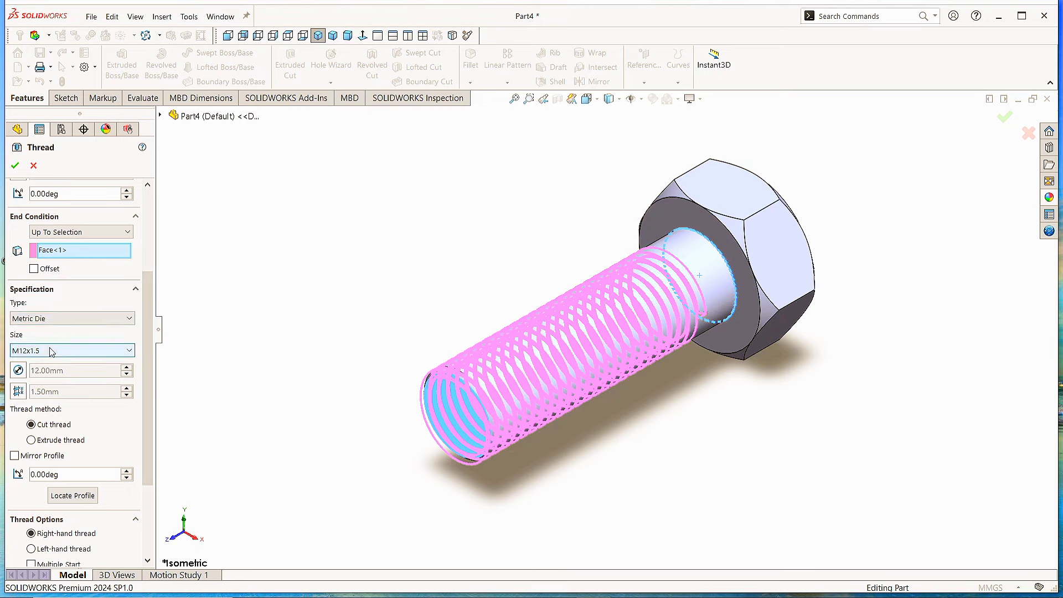
pyautogui.click(128, 351)
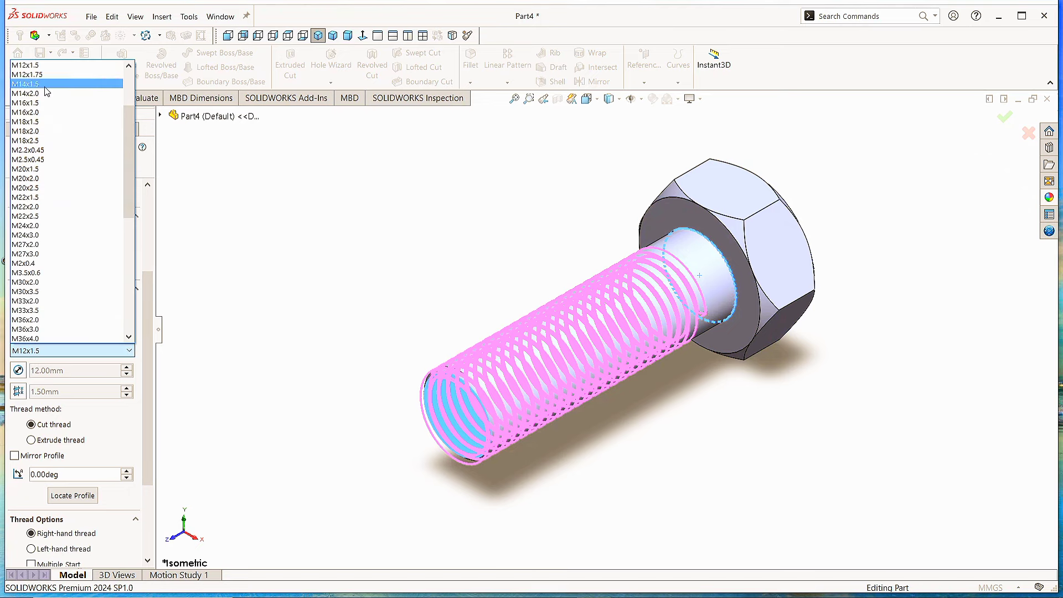
pyautogui.click(34, 65)
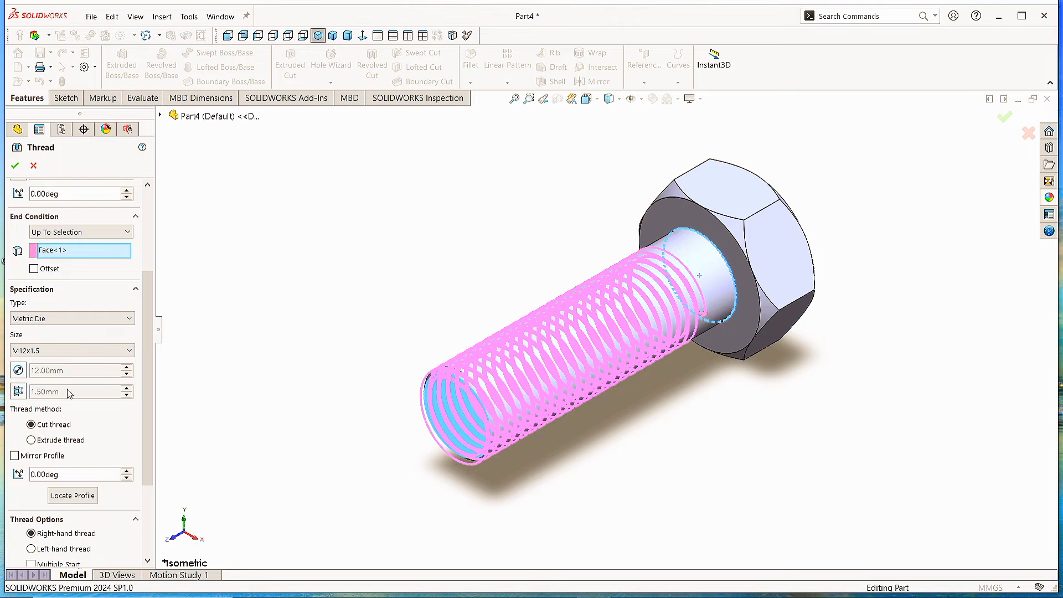
# Step: Offset the thread's end by 1 mm past the shank's end face and complete the right-hand cut thread
pyautogui.click(34, 269)
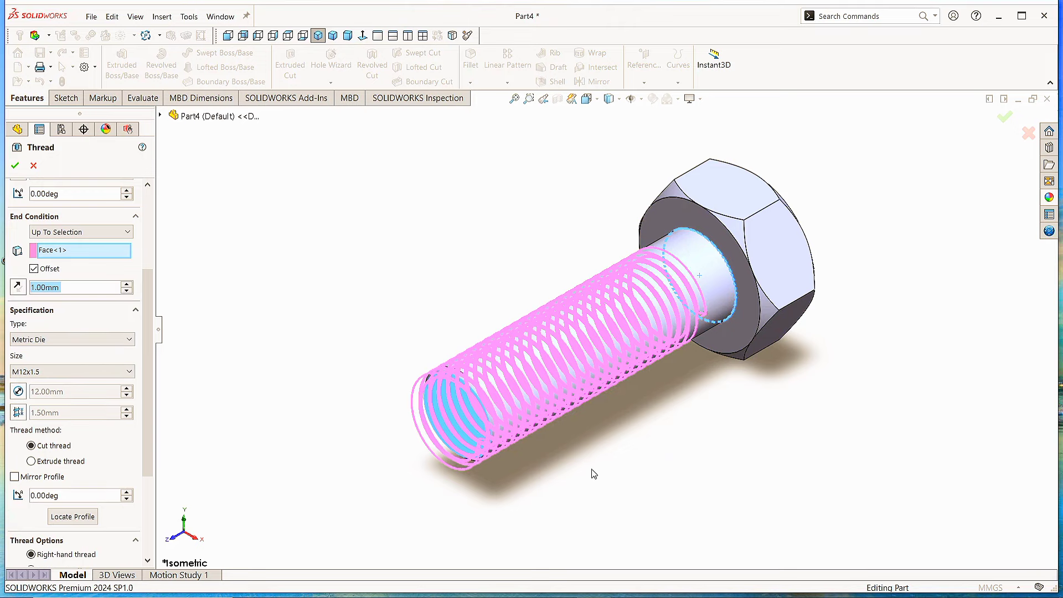
pyautogui.moveTo(615, 476); pyautogui.dragTo(561, 453, button='middle')
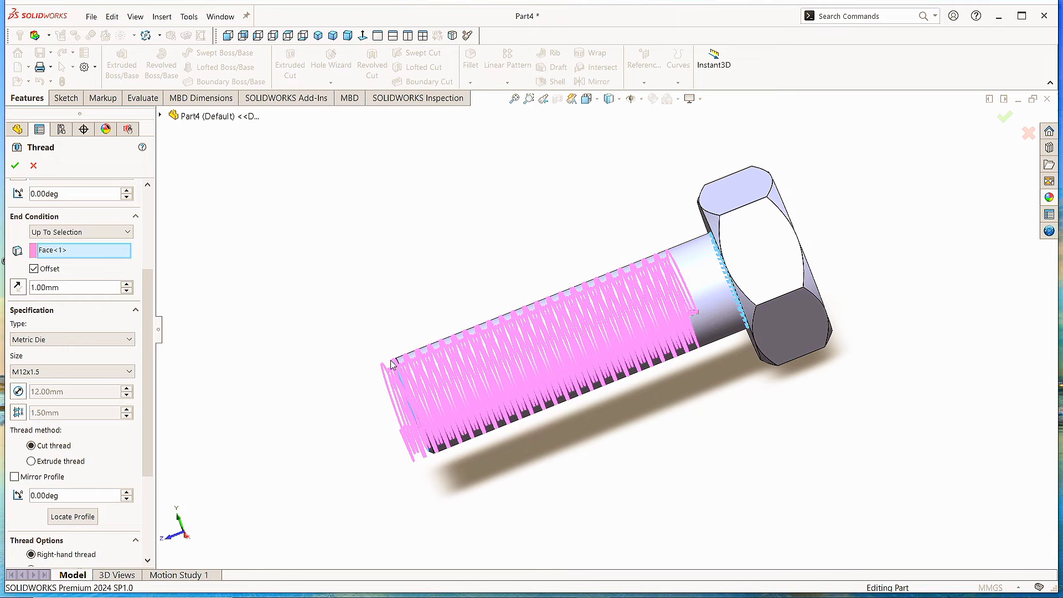
pyautogui.click(320, 37)
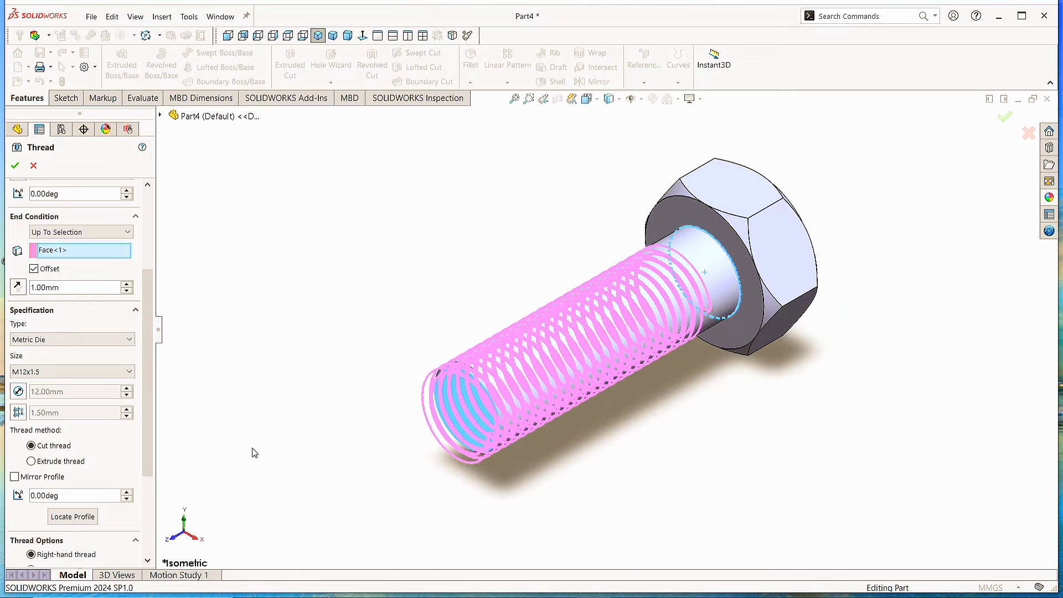
pyautogui.moveTo(148, 406); pyautogui.dragTo(147, 467)
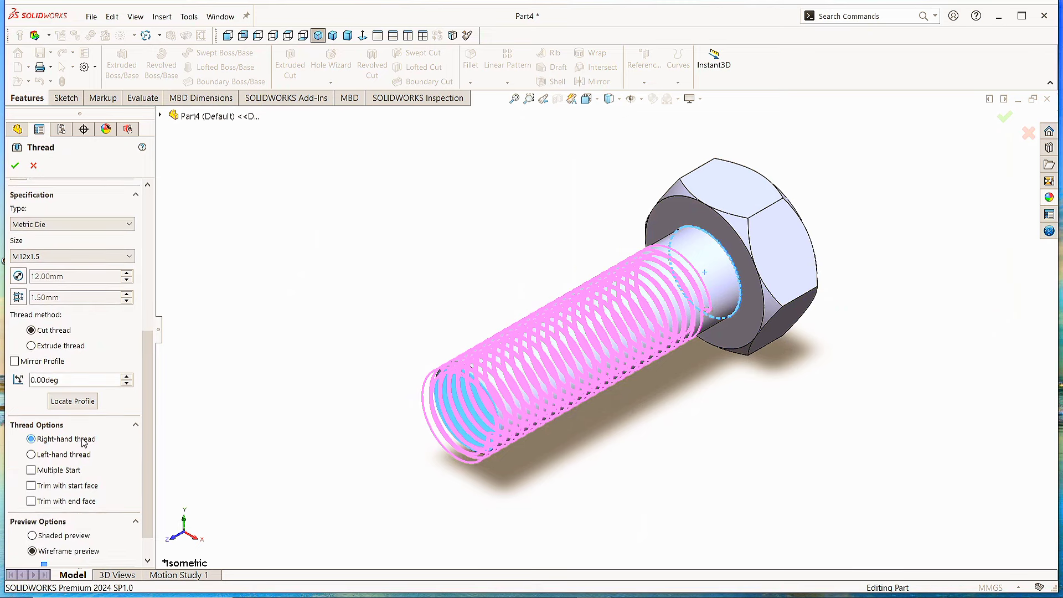
pyautogui.moveTo(145, 482); pyautogui.dragTo(150, 328)
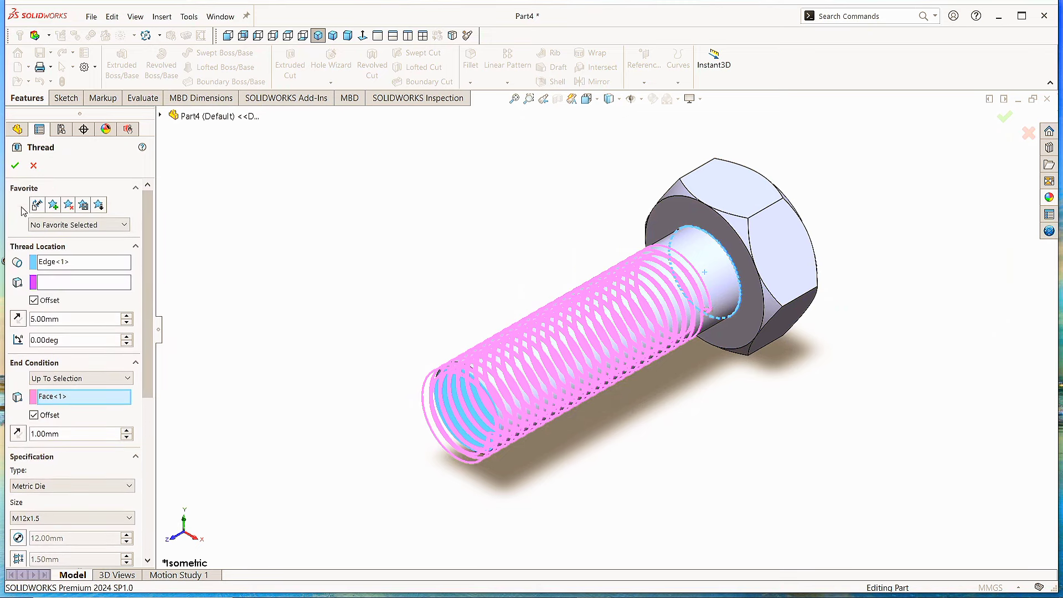
pyautogui.click(17, 167)
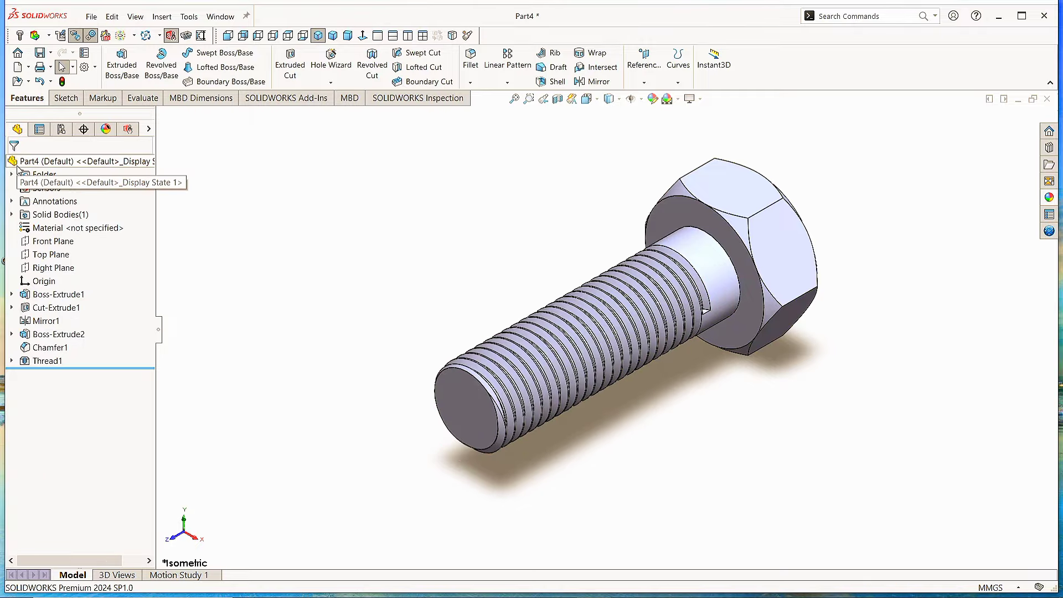
# Step: Start a sketch on the small flat face where the thread begins near the head and convert its edges into sketch entities
pyautogui.scroll(-2, 835, 371)
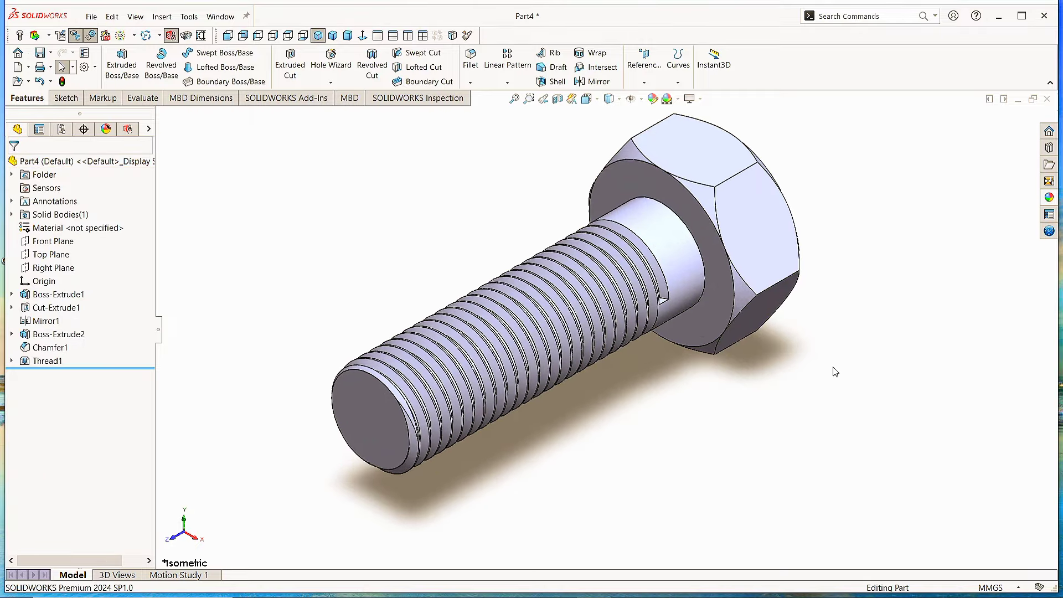
pyautogui.scroll(-3, 663, 306)
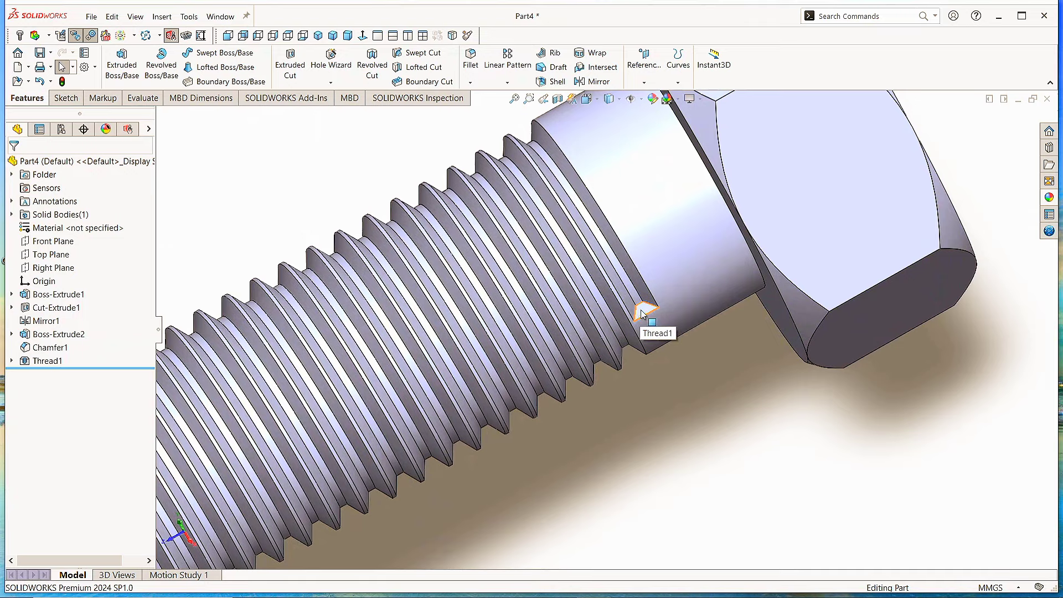
pyautogui.click(641, 313)
pyautogui.click(695, 284)
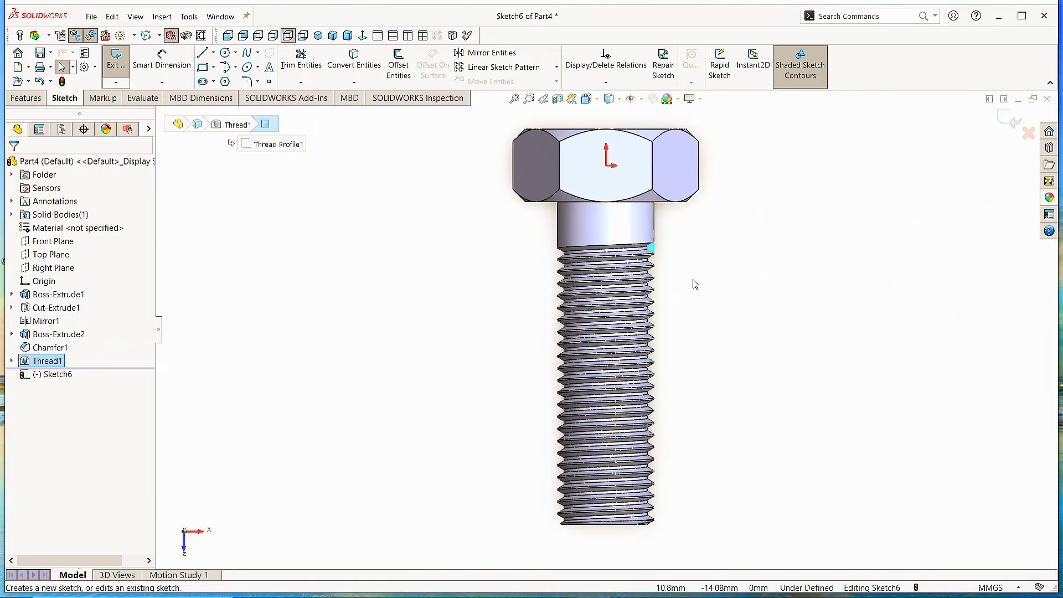
pyautogui.click(352, 66)
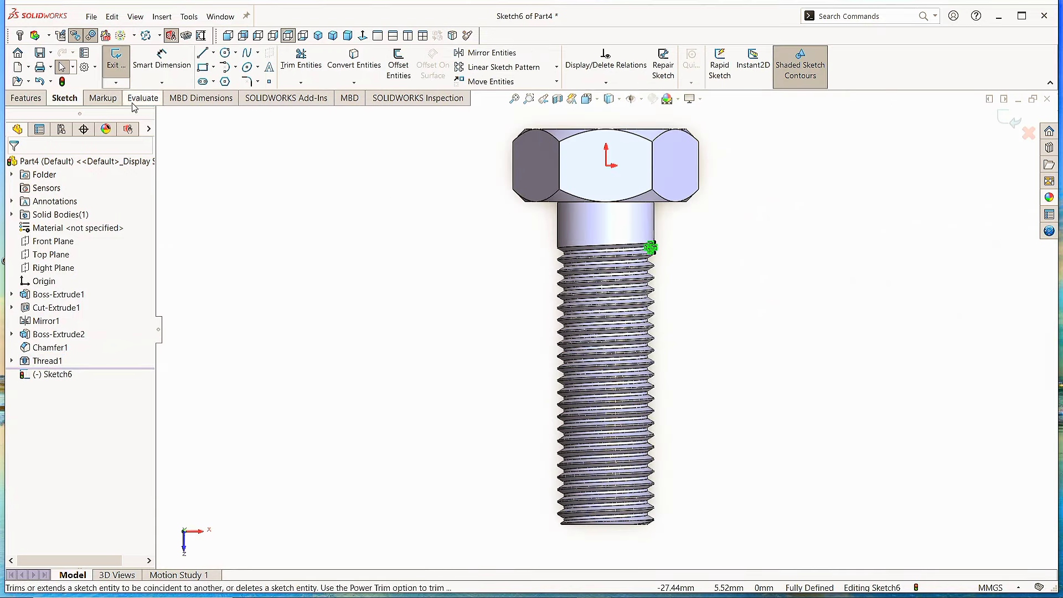
# Step: Cut-extrude the converted thread profile Through All so the thread groove runs out of the shank
pyautogui.click(25, 98)
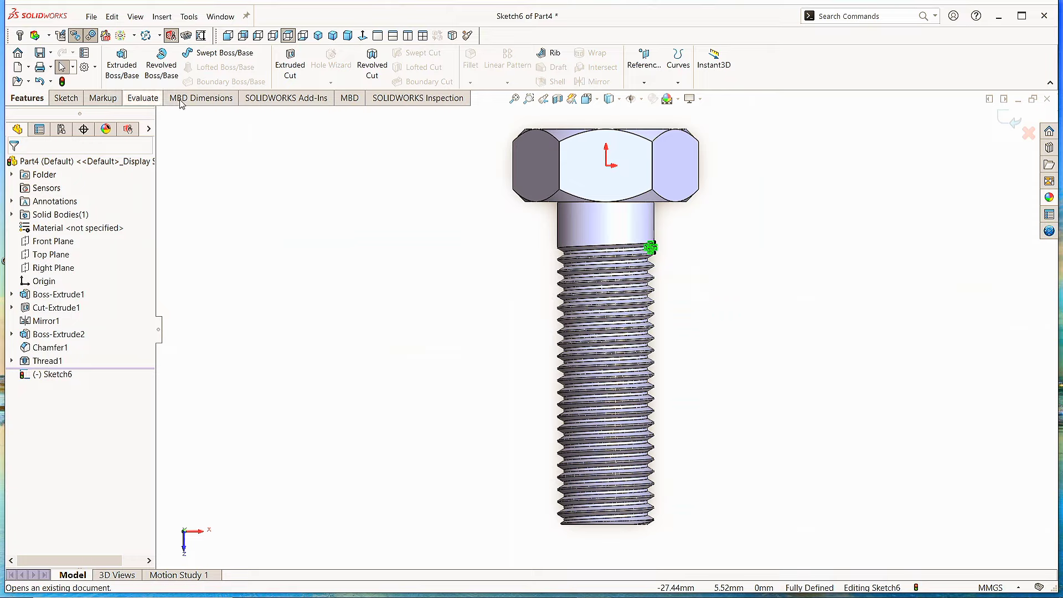
pyautogui.click(291, 65)
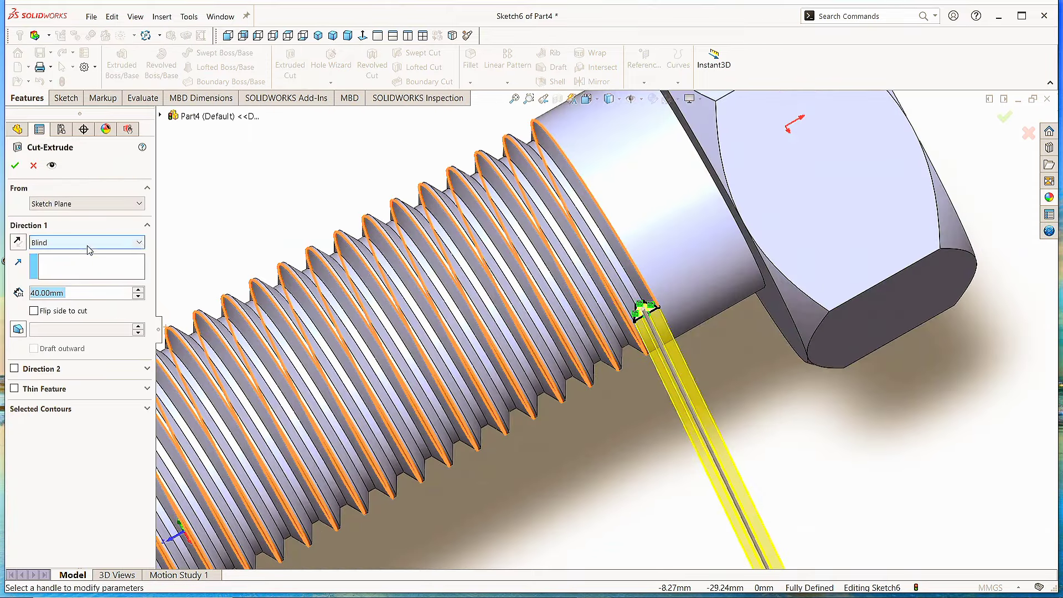
pyautogui.click(98, 242)
pyautogui.click(83, 265)
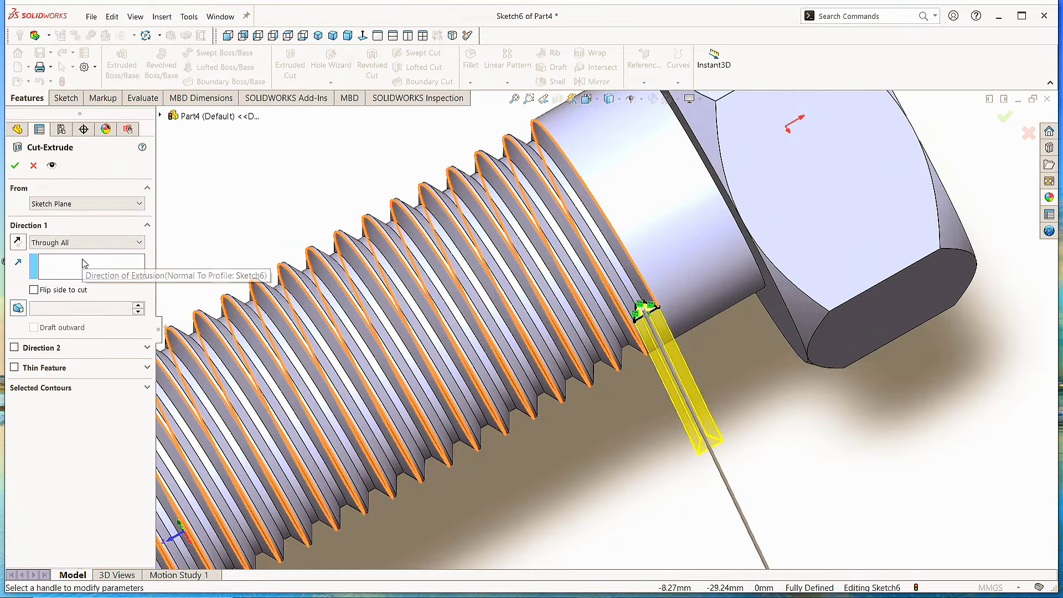
pyautogui.click(15, 166)
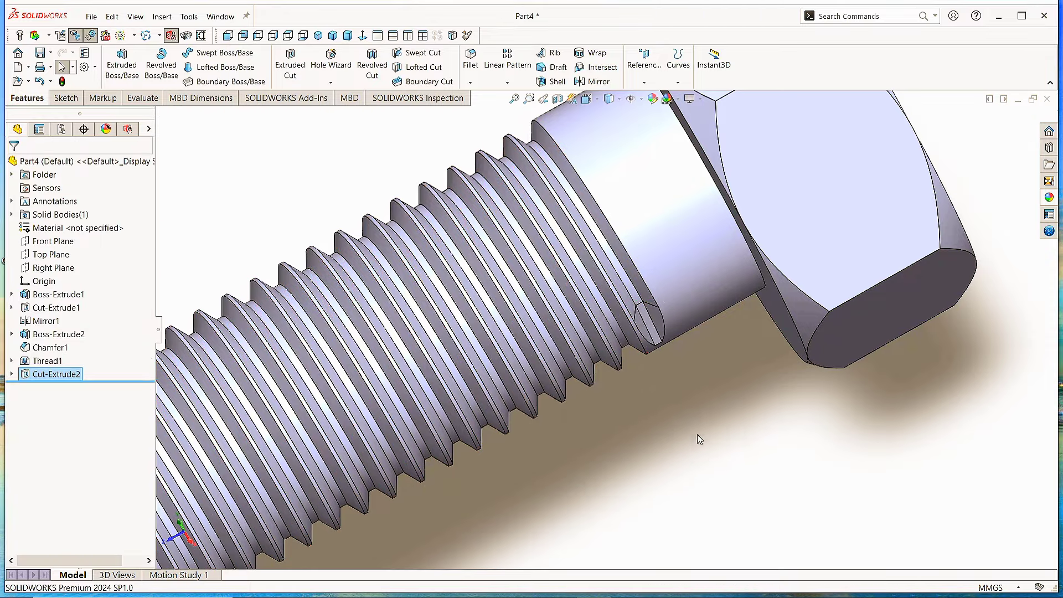
# Step: Apply a brass appearance from the metal appearances to the whole bolt
pyautogui.moveTo(696, 434); pyautogui.dragTo(638, 179, button='middle')
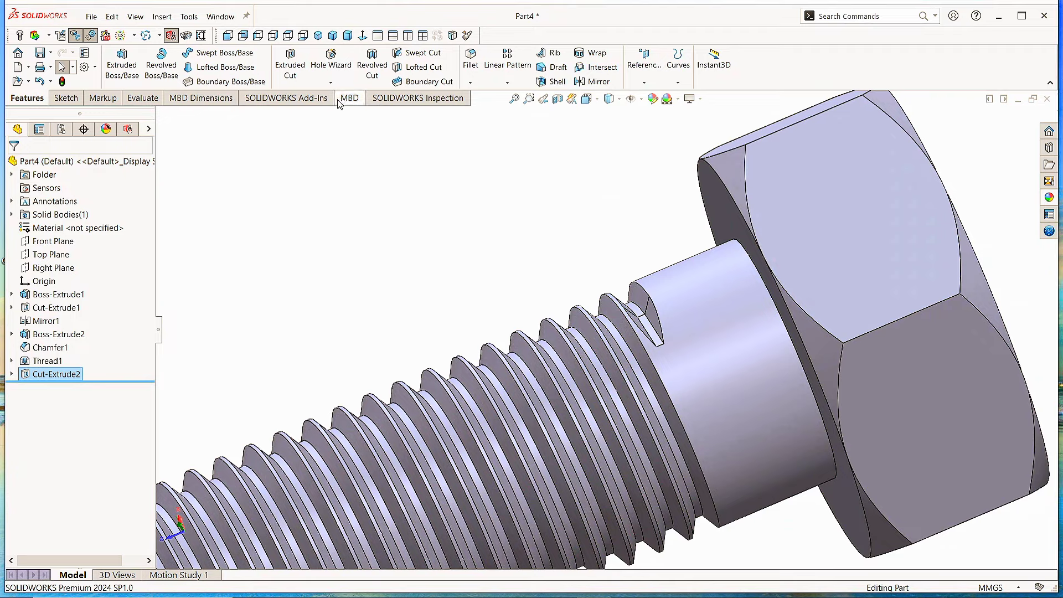
pyautogui.click(318, 35)
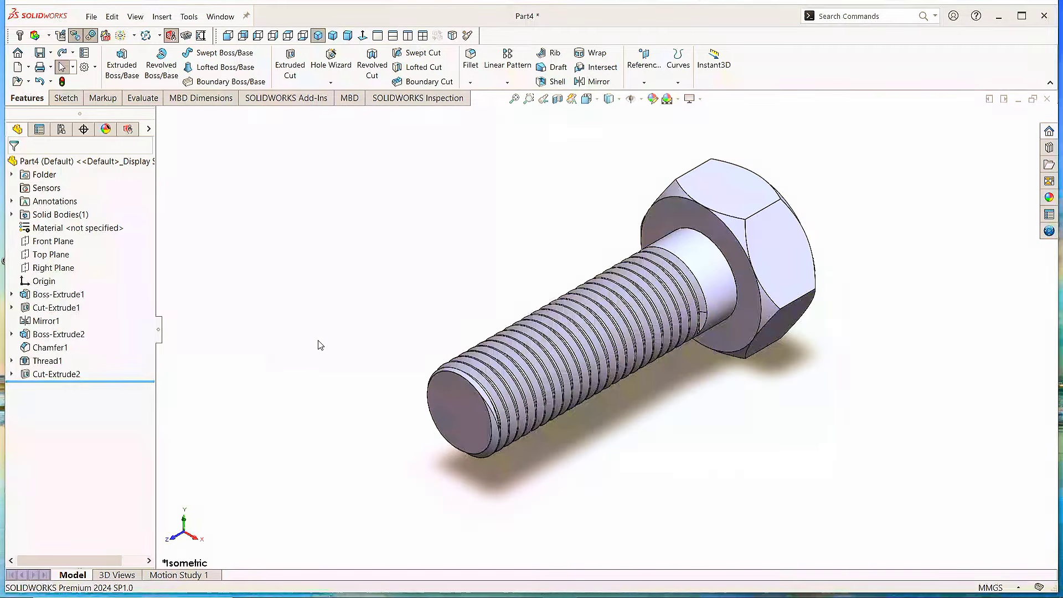
pyautogui.click(1049, 199)
pyautogui.click(974, 161)
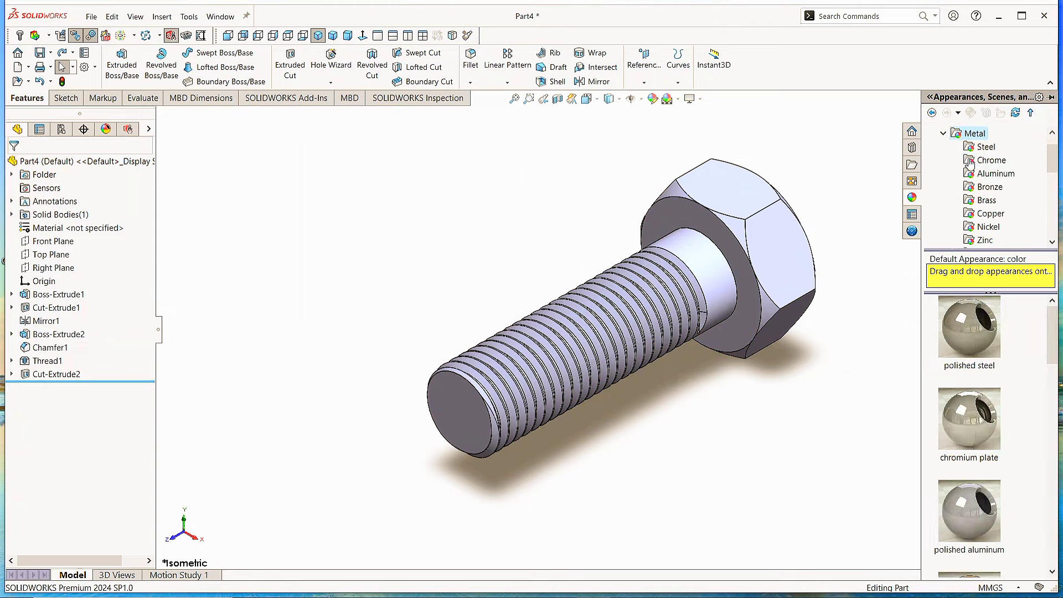
pyautogui.click(987, 200)
pyautogui.doubleClick(987, 312)
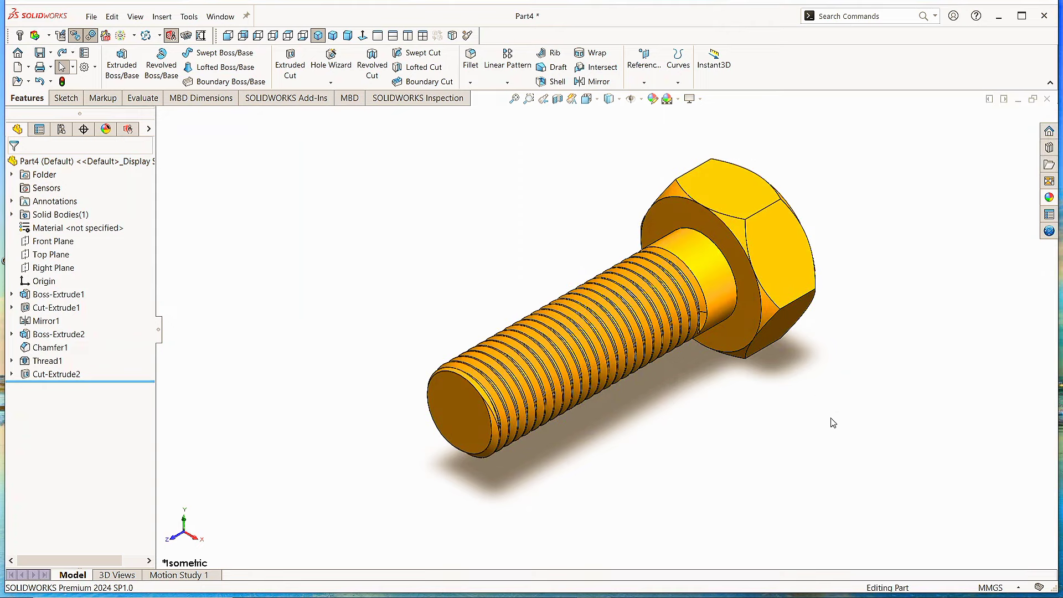
# Step: Save the bolt as Part1 in the Nut Bolt folder, replacing the existing file
pyautogui.moveTo(839, 420); pyautogui.dragTo(797, 412, button='middle')
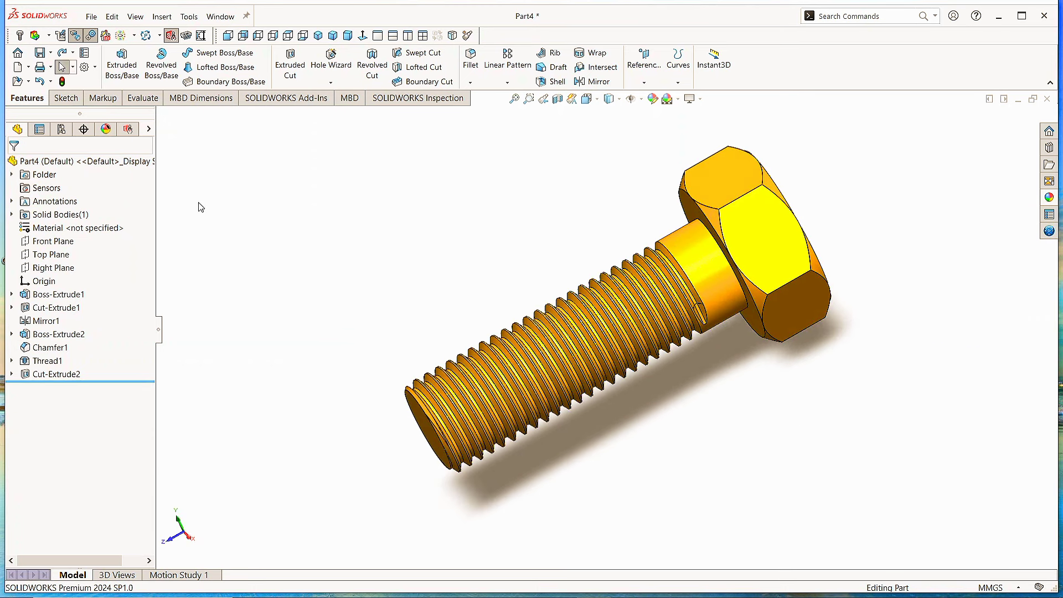
pyautogui.click(90, 17)
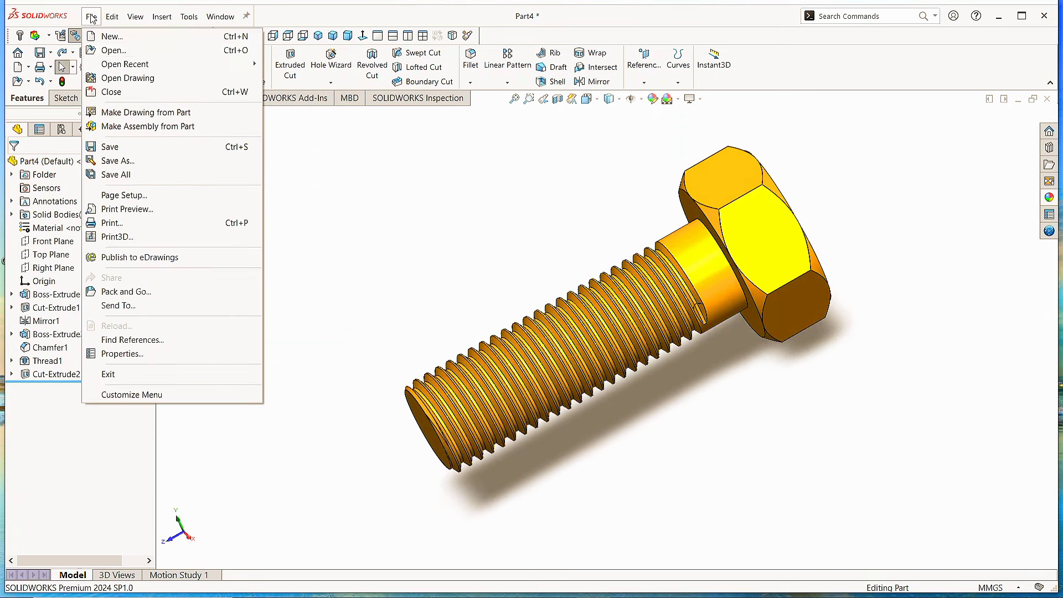
pyautogui.click(111, 146)
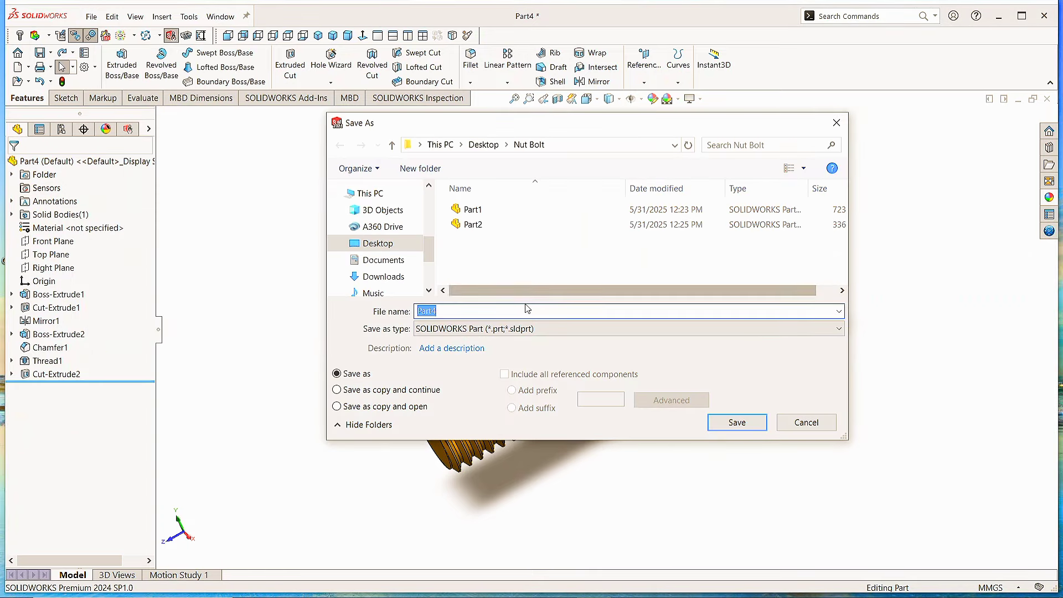
pyautogui.press('BackSpace')
pyautogui.write('1')
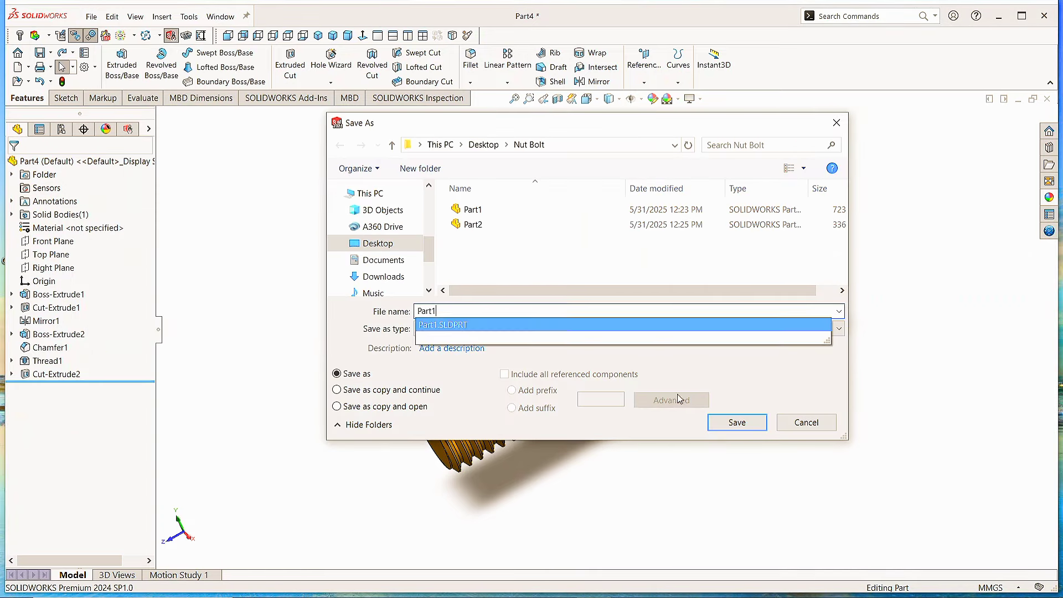
pyautogui.click(746, 428)
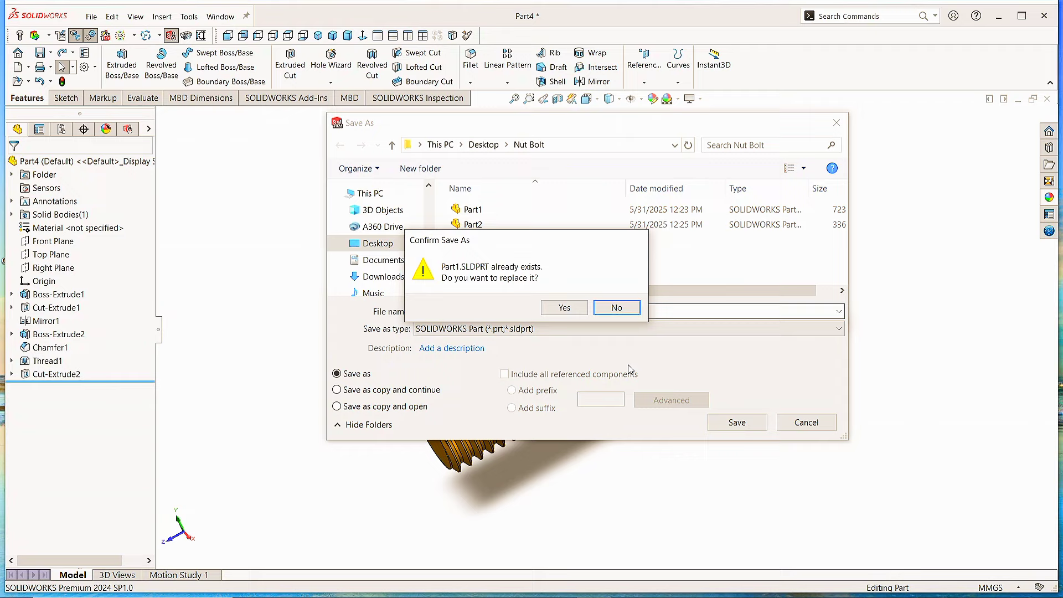
pyautogui.click(561, 306)
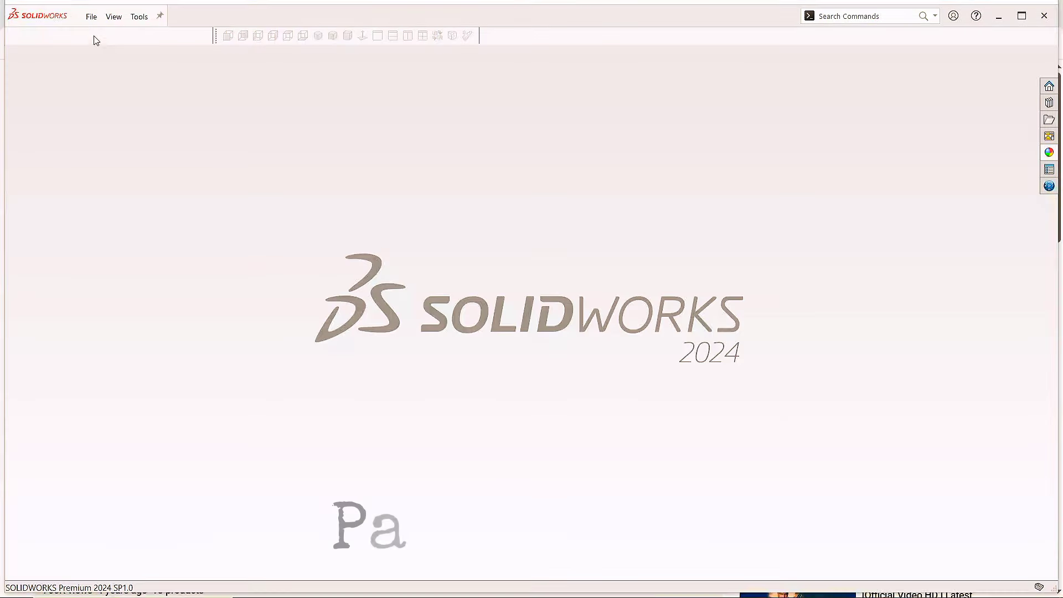
# Step: Create a new part document for the nut and set its scene to a plain white background
pyautogui.click(92, 17)
pyautogui.click(103, 38)
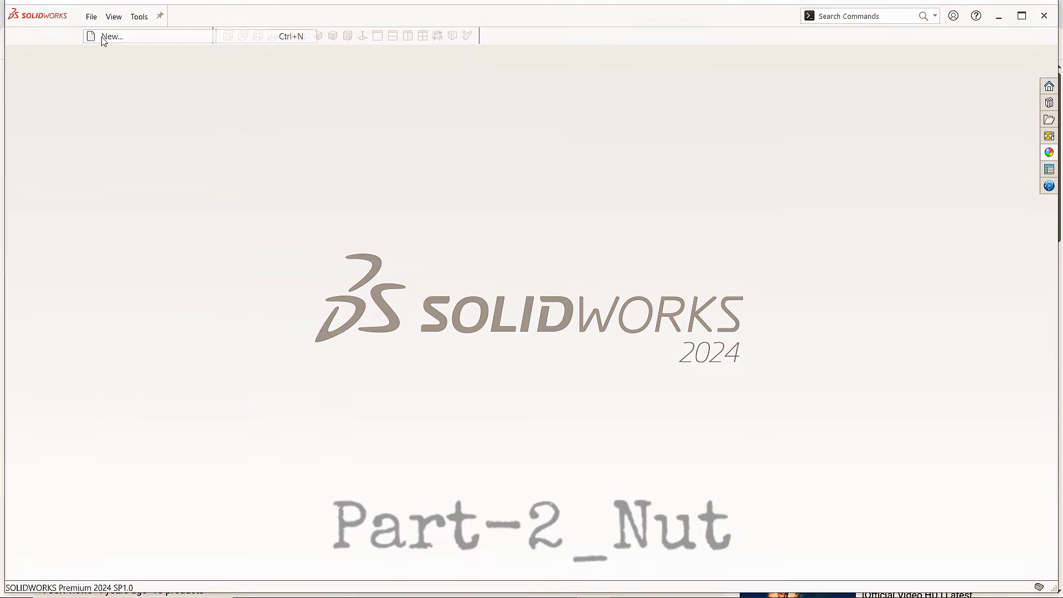
pyautogui.click(267, 291)
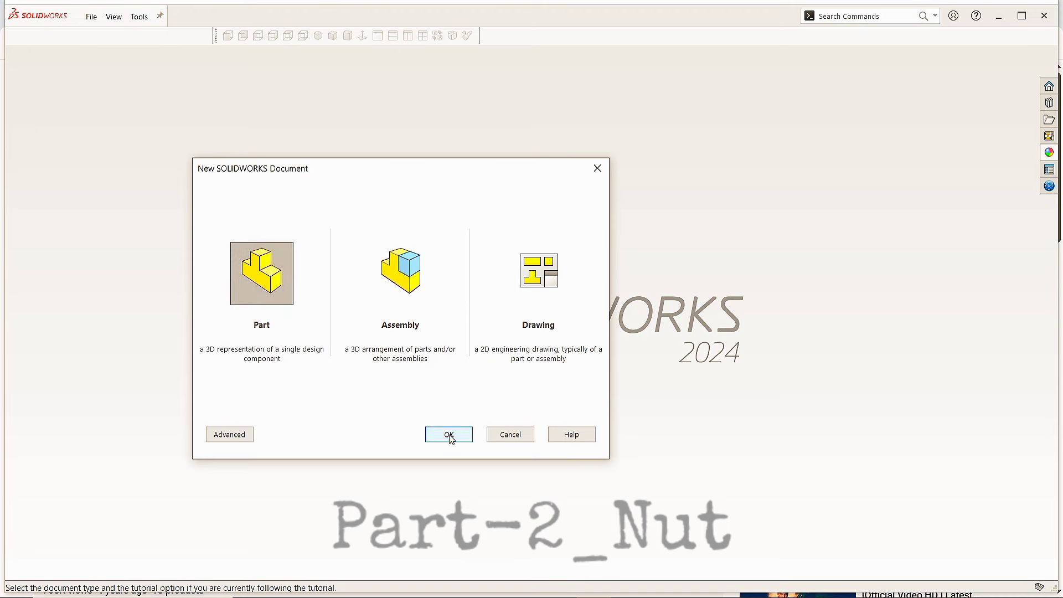
pyautogui.click(449, 434)
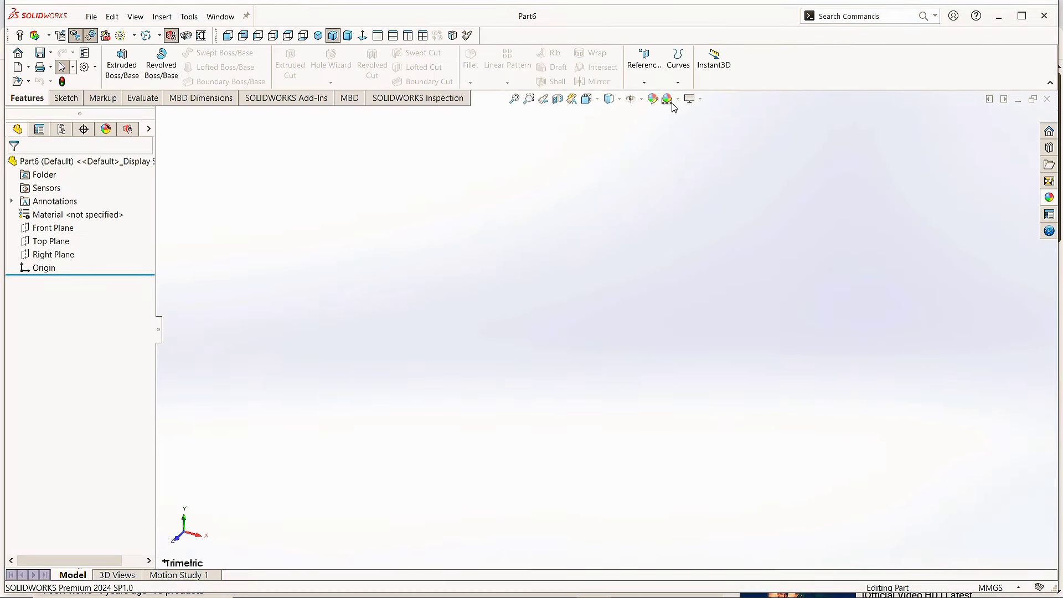
pyautogui.click(678, 99)
pyautogui.click(727, 132)
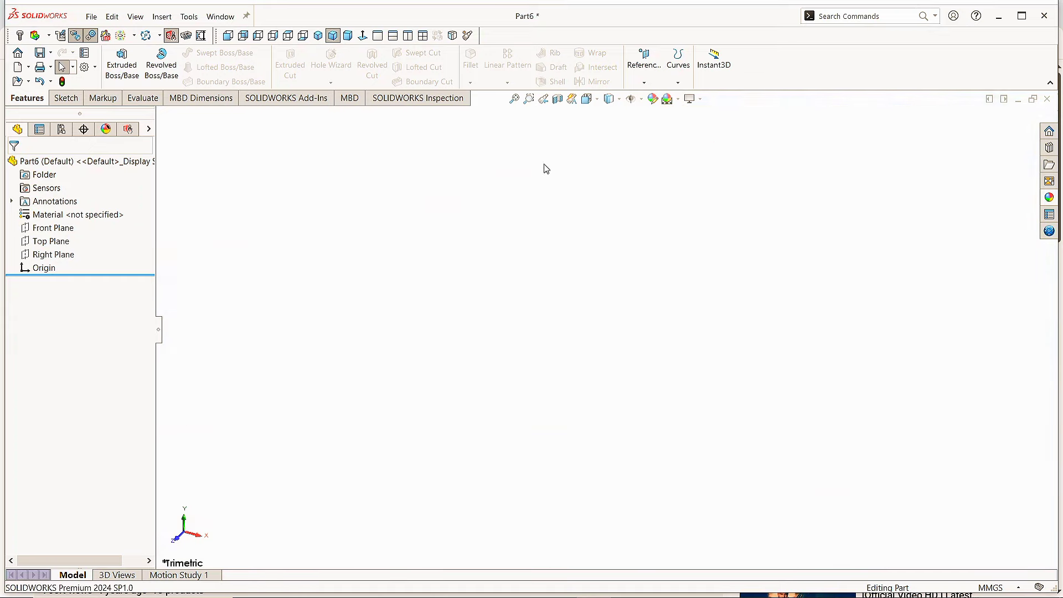
# Step: Sketch a 6-sided inscribed-circle polygon on the Front Plane, centred on the origin, about 50 mm from centre to corner
pyautogui.click(67, 100)
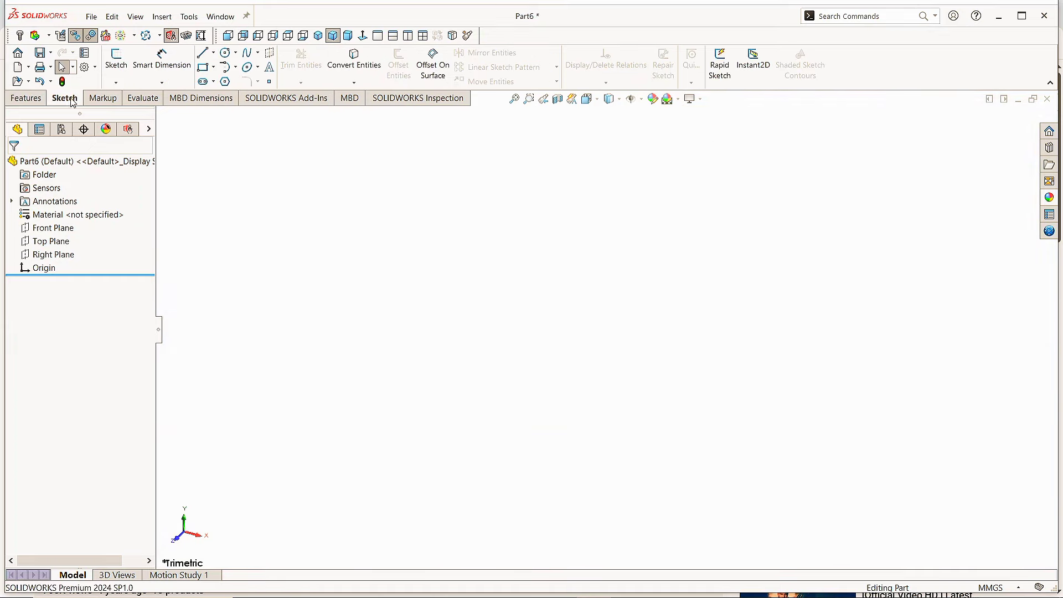
pyautogui.click(117, 60)
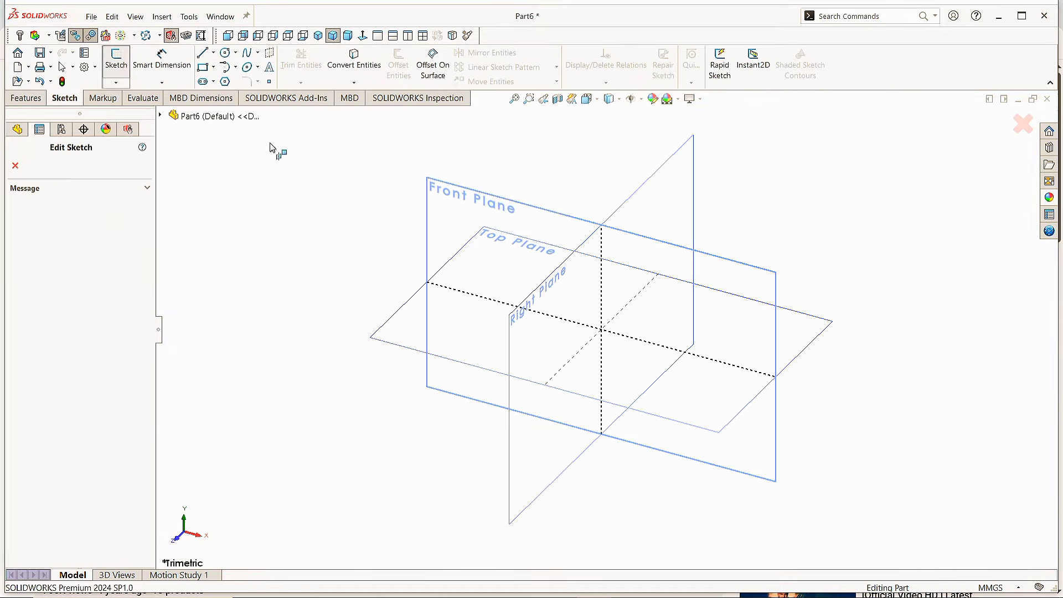
pyautogui.click(467, 208)
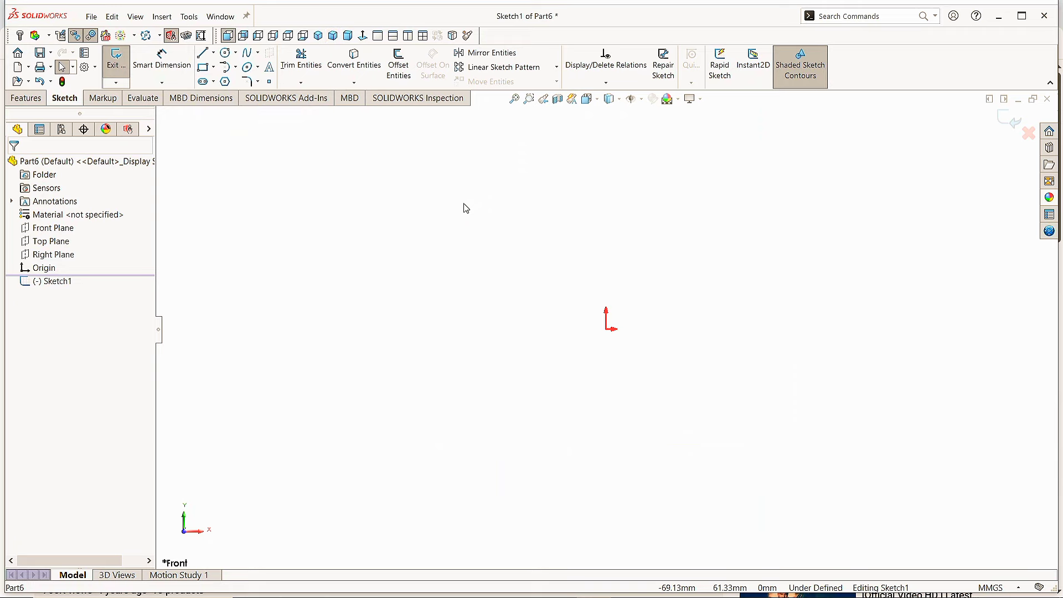
pyautogui.click(226, 82)
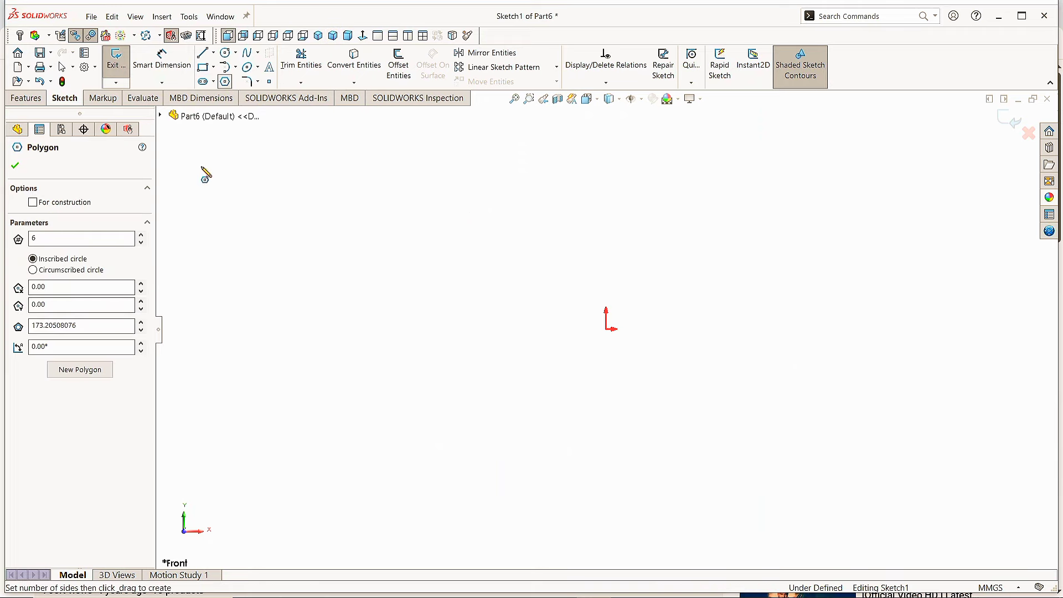
pyautogui.click(75, 239)
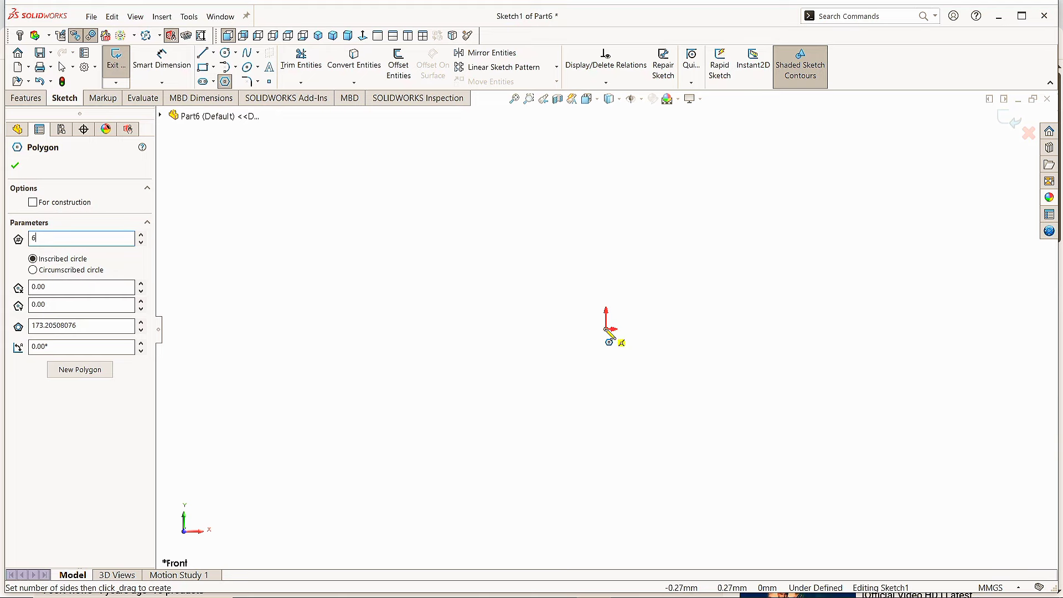
pyautogui.moveTo(613, 318); pyautogui.dragTo(660, 244)
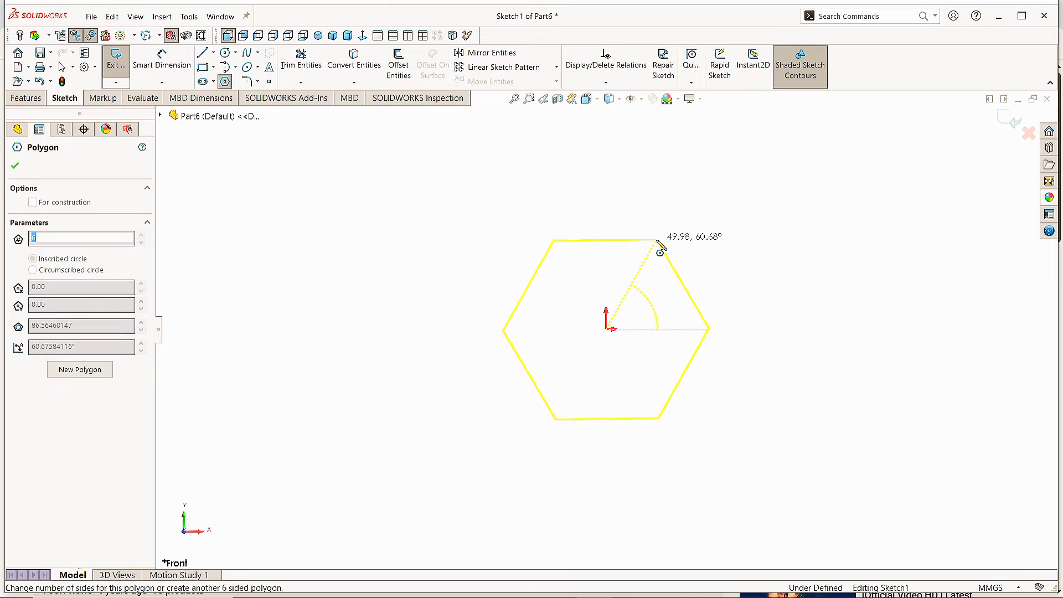
pyautogui.click(15, 166)
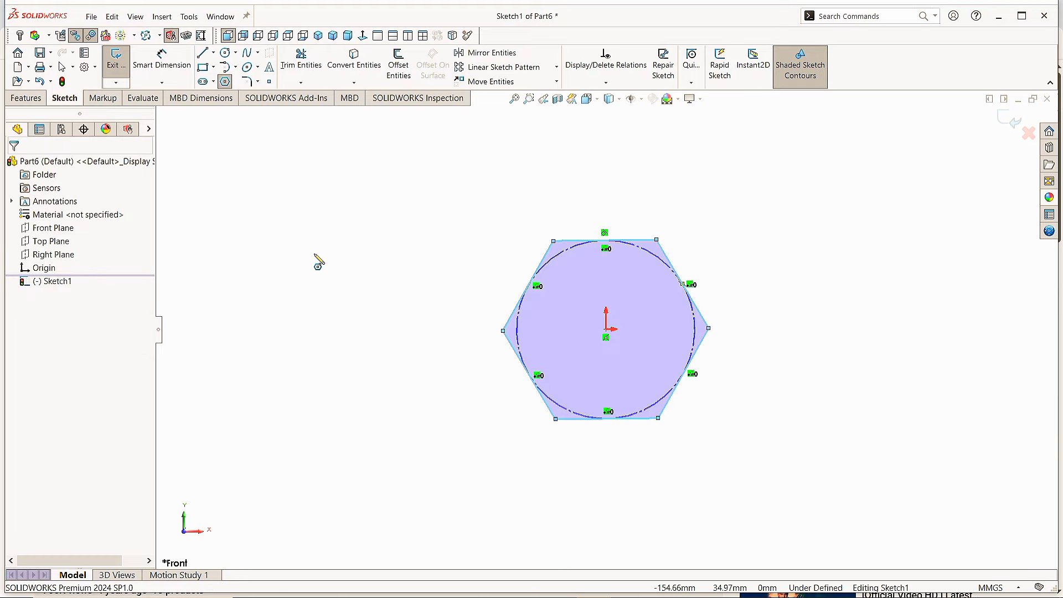
# Step: Add a horizontal relation to the upper edge of the hexagon
pyautogui.click(640, 244)
pyautogui.click(672, 191)
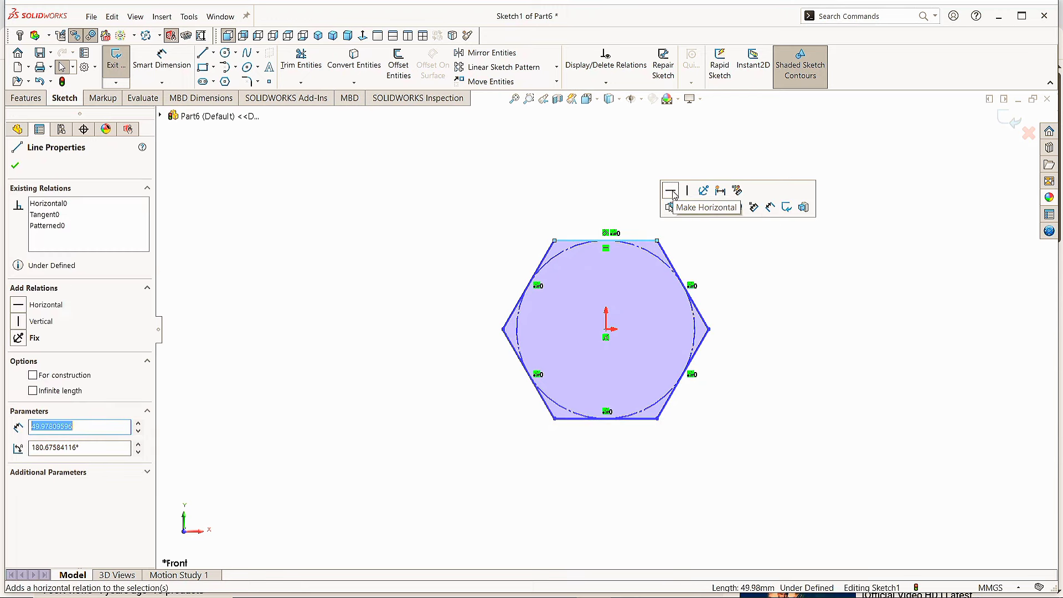
pyautogui.click(16, 166)
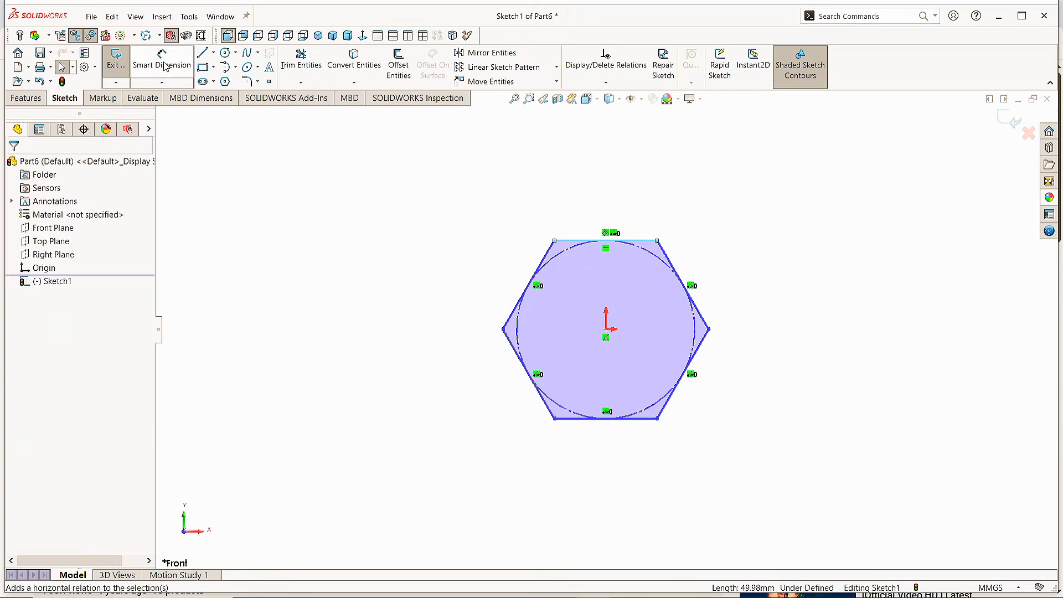
# Step: Dimension the distance between two opposite slanted sides of the hexagon and set it to 20 mm
pyautogui.click(161, 60)
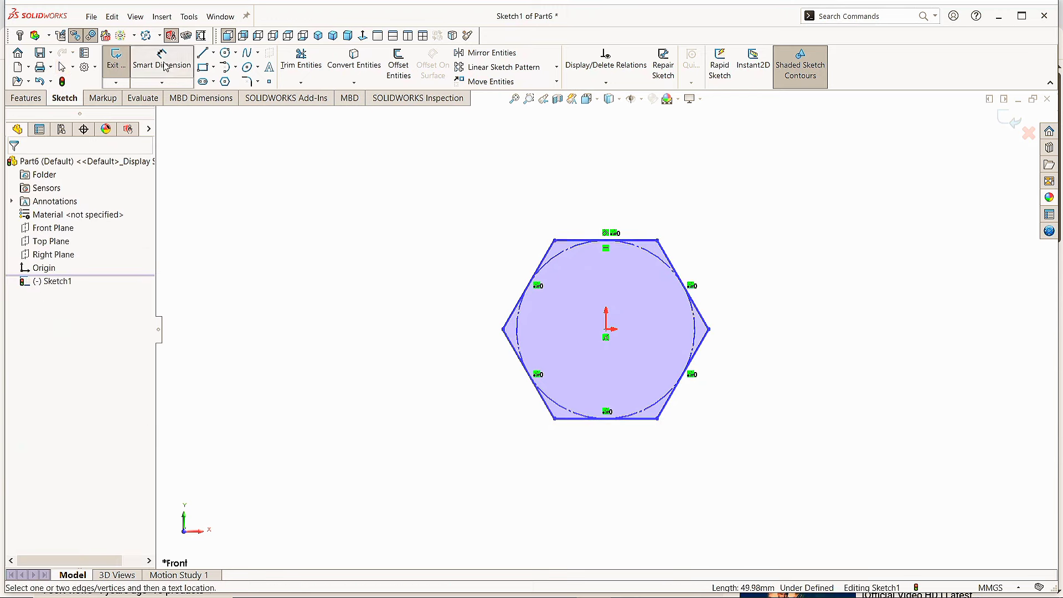
pyautogui.click(546, 257)
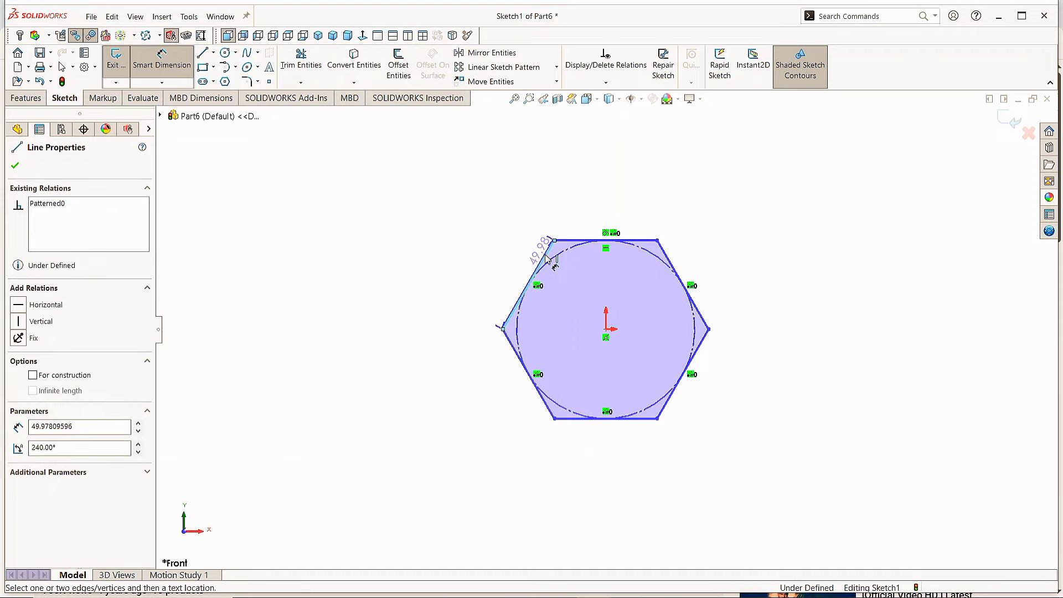
pyautogui.click(697, 354)
pyautogui.click(711, 212)
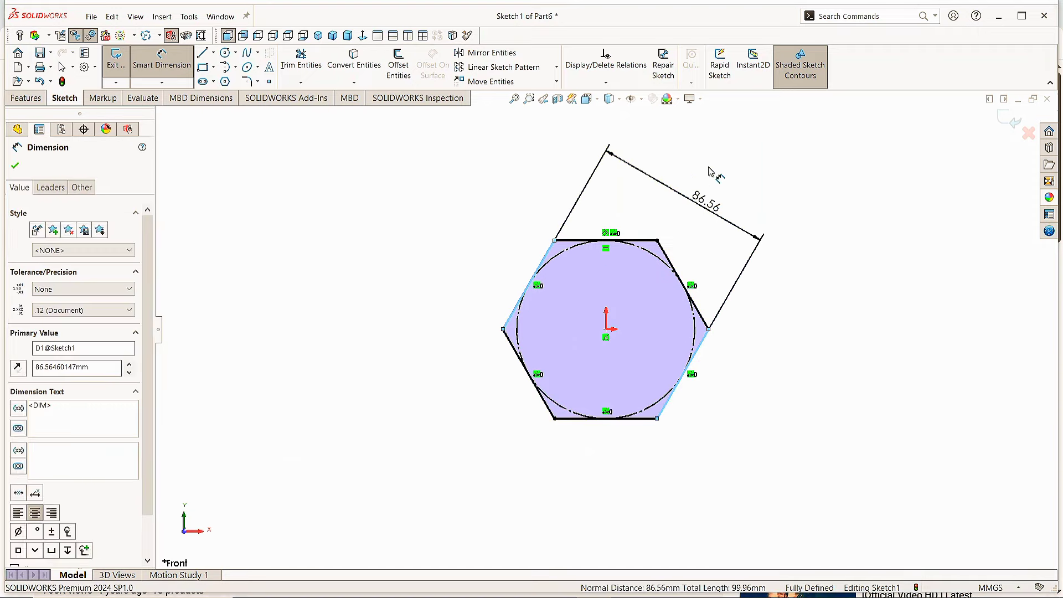
pyautogui.write('20')
pyautogui.press('Return')
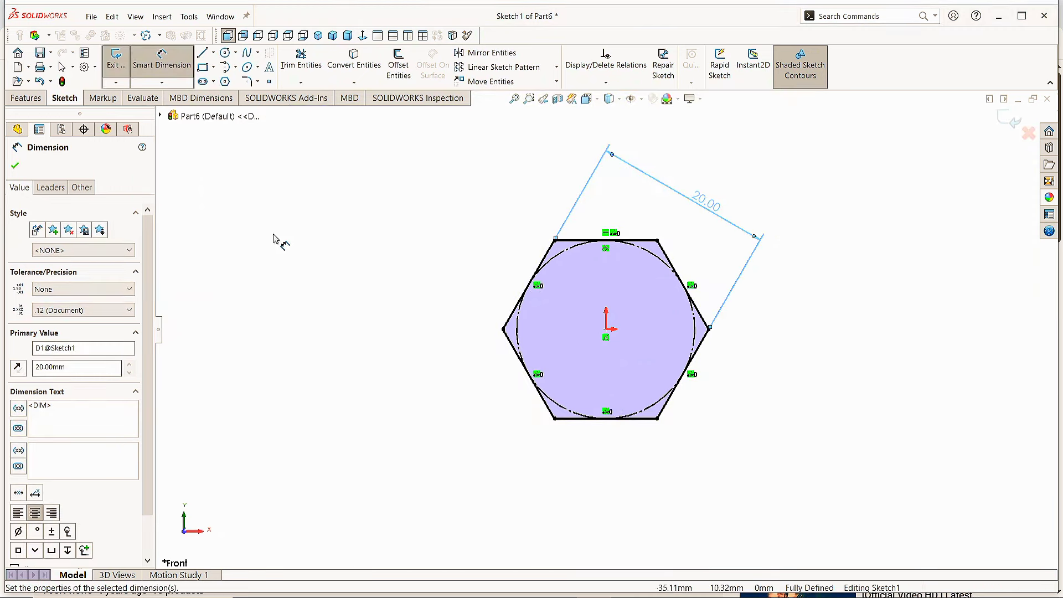
pyautogui.click(16, 165)
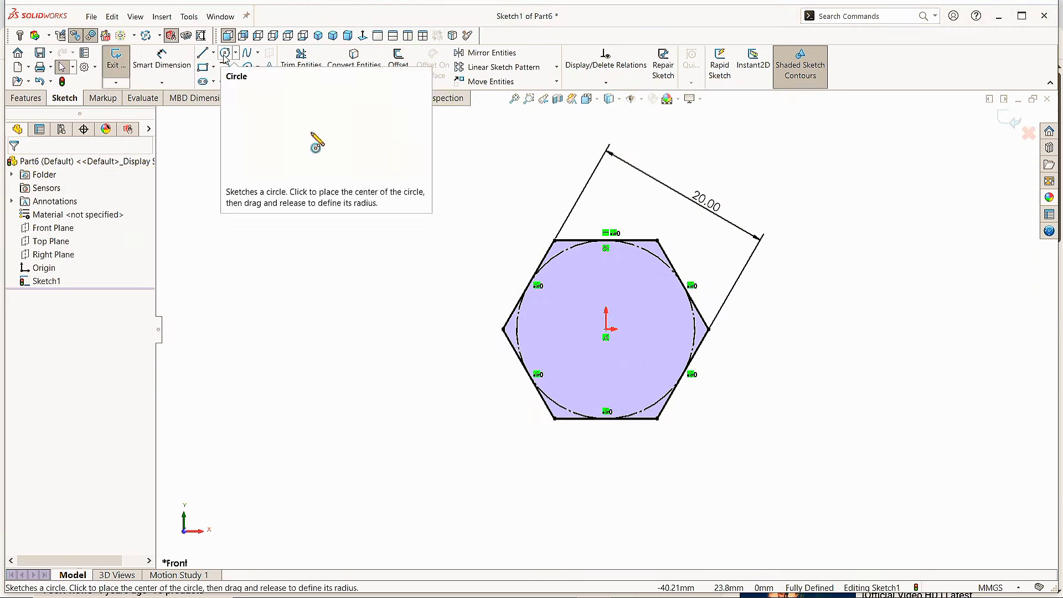
# Step: Extrude the hexagon 9 mm with the Mid Plane end condition
pyautogui.click(28, 99)
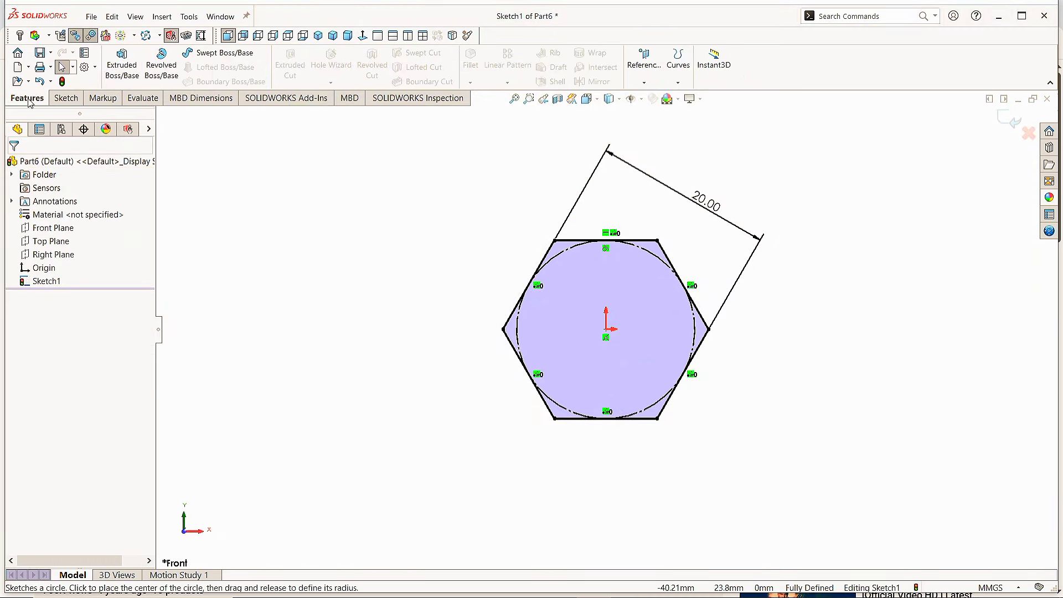
pyautogui.click(130, 66)
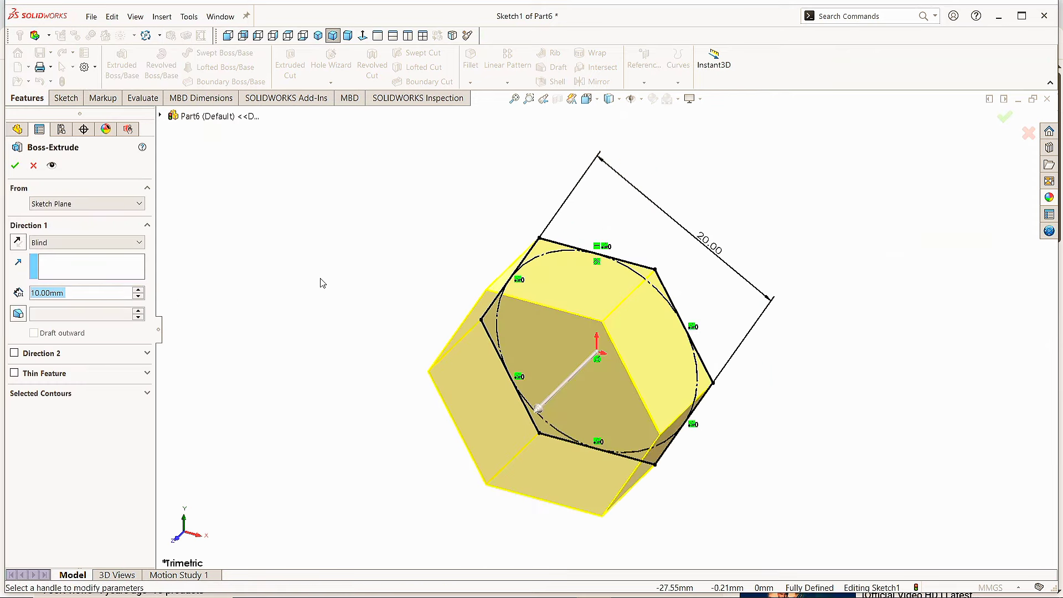
pyautogui.write('9')
pyautogui.press('Return')
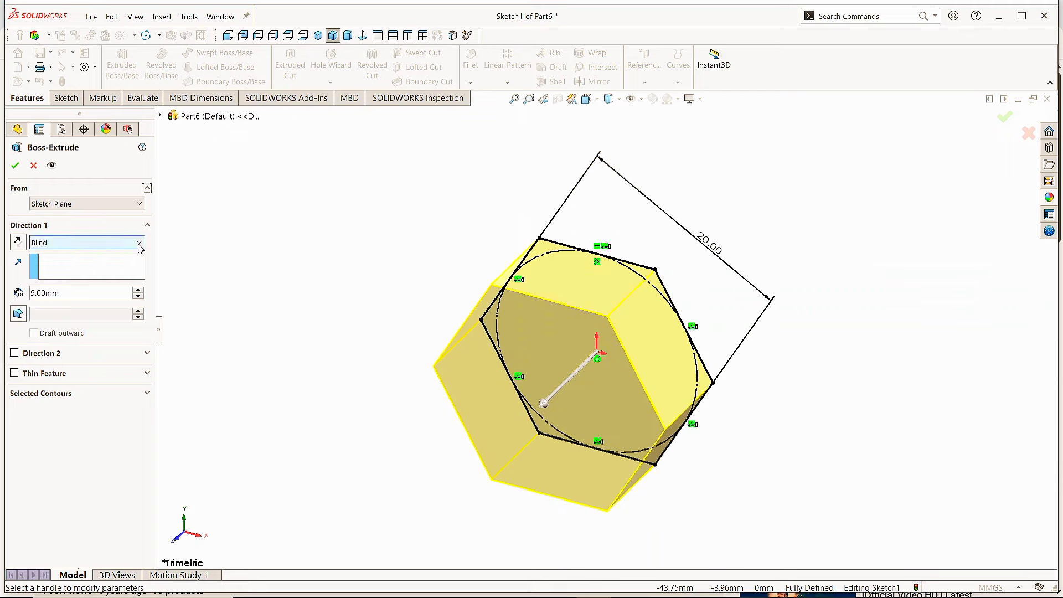
pyautogui.click(60, 243)
pyautogui.click(61, 302)
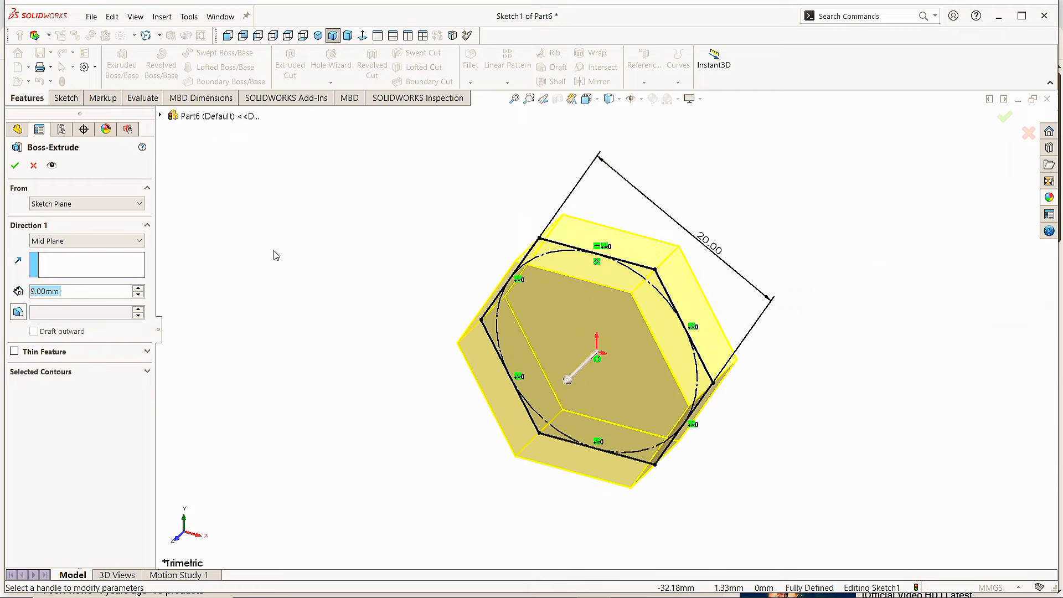
pyautogui.click(15, 166)
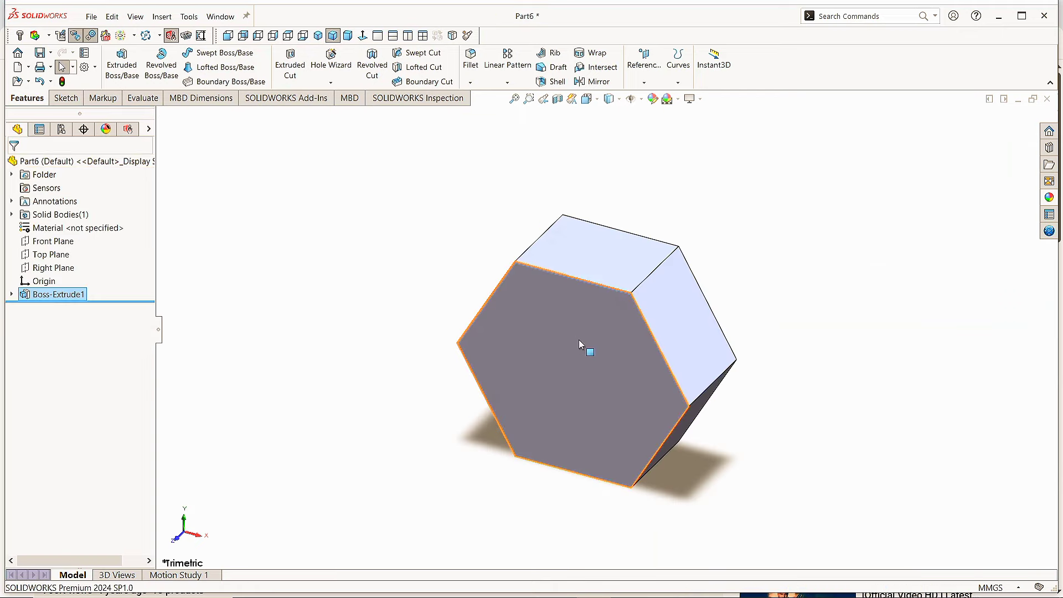
# Step: Sketch a circle about 13.4 mm in diameter on the hexagonal front face, centred on the origin
pyautogui.click(605, 340)
pyautogui.click(655, 311)
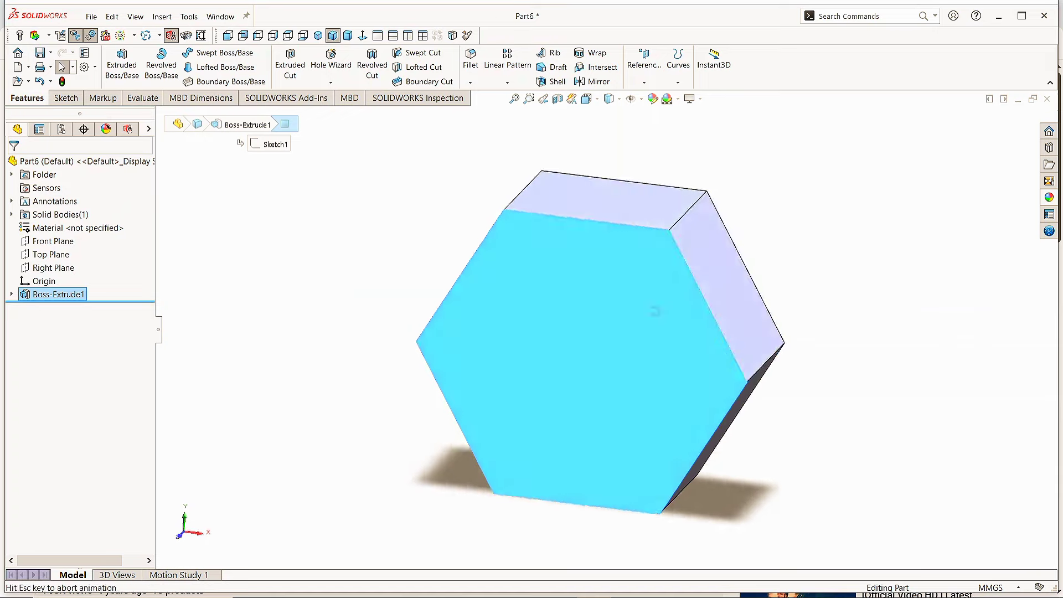
pyautogui.click(226, 54)
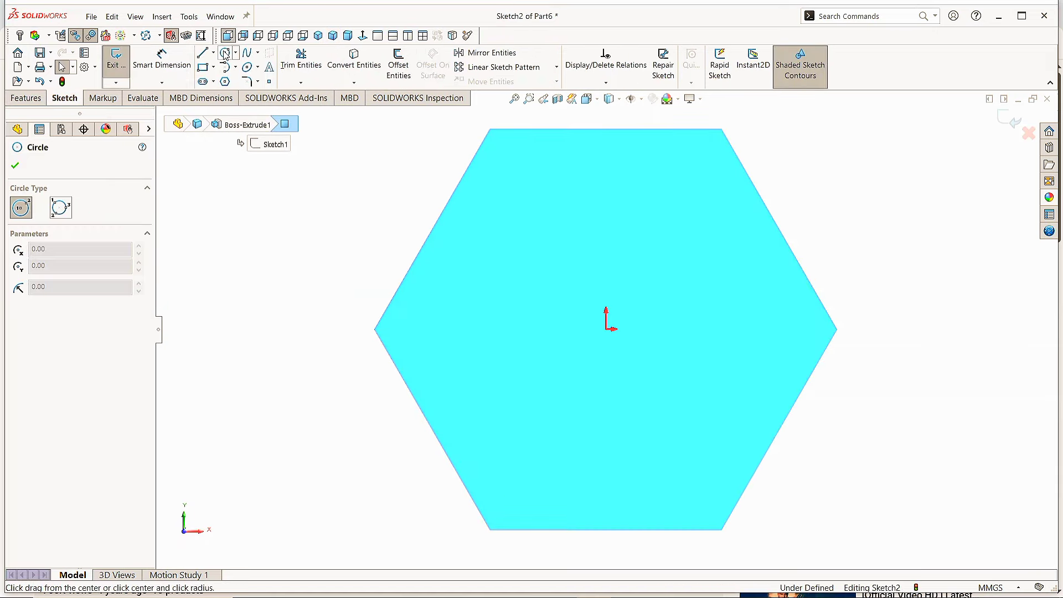
pyautogui.click(606, 329)
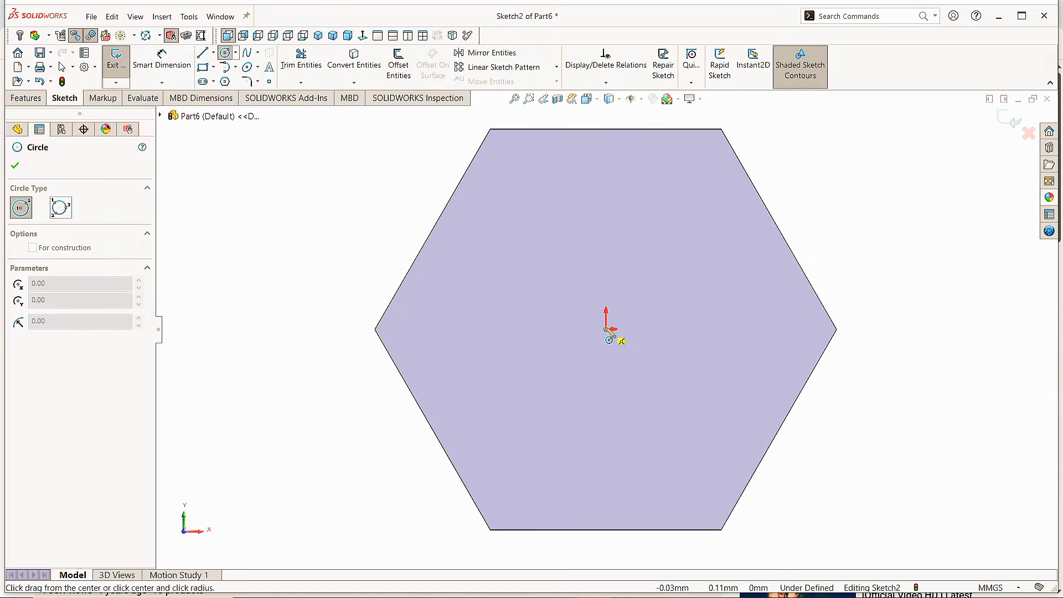
pyautogui.click(695, 232)
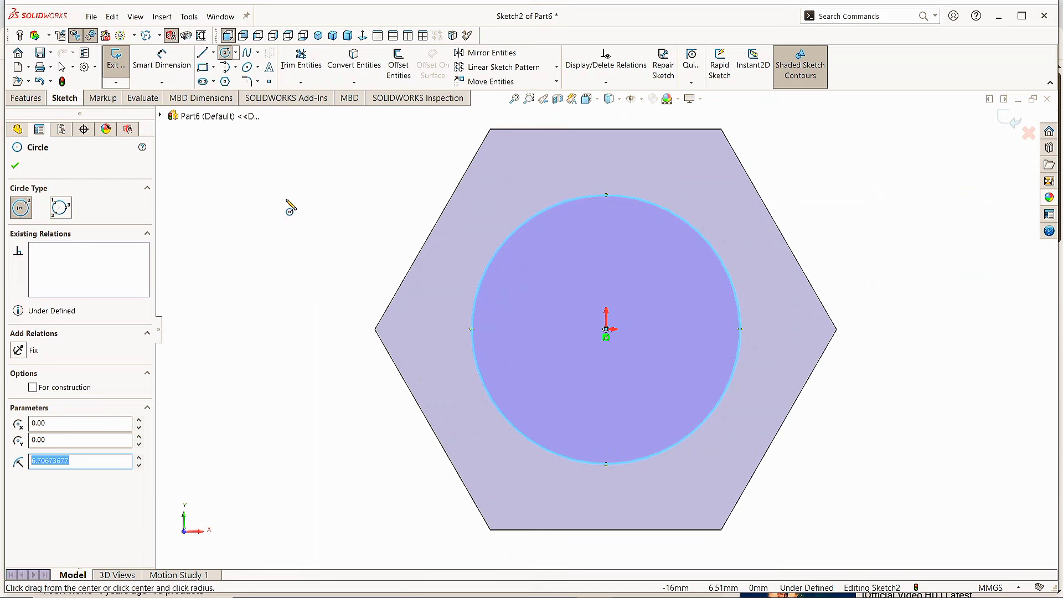
pyautogui.click(15, 166)
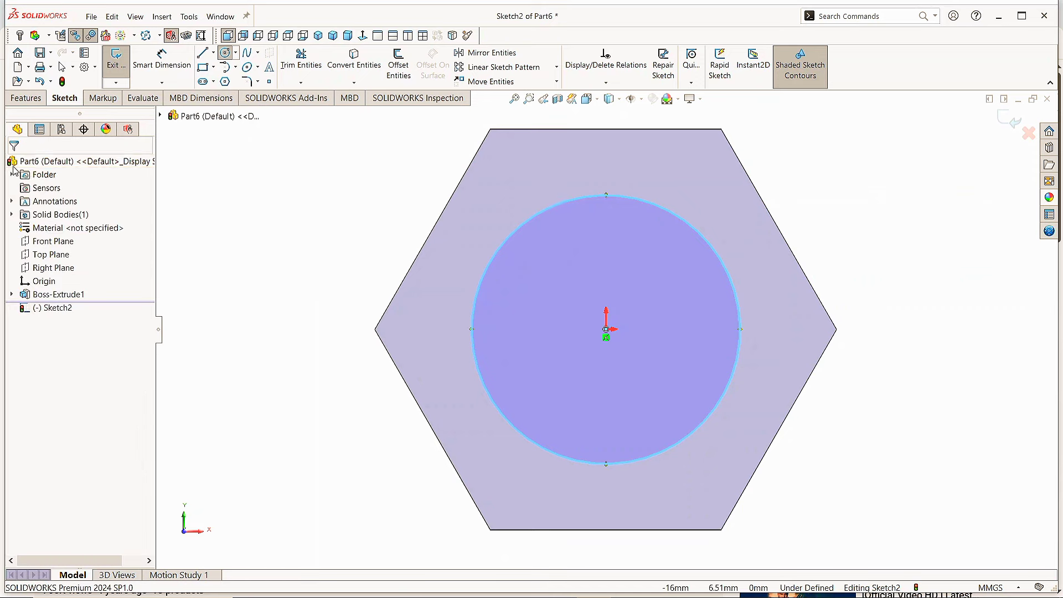
# Step: Dimension the circle's diameter and set it to 10.38 mm
pyautogui.click(162, 58)
pyautogui.click(486, 263)
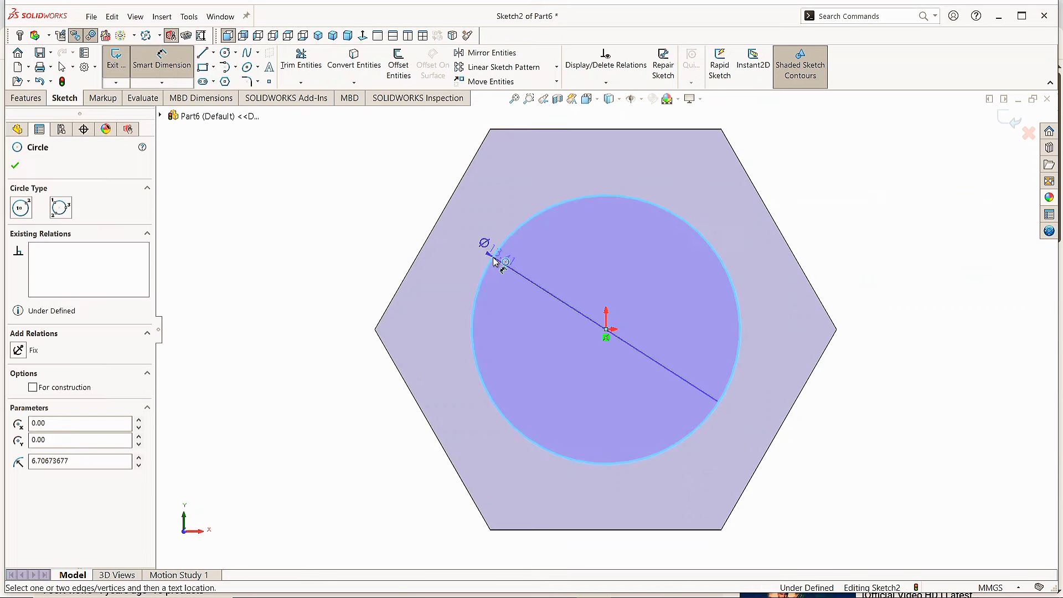
pyautogui.click(306, 170)
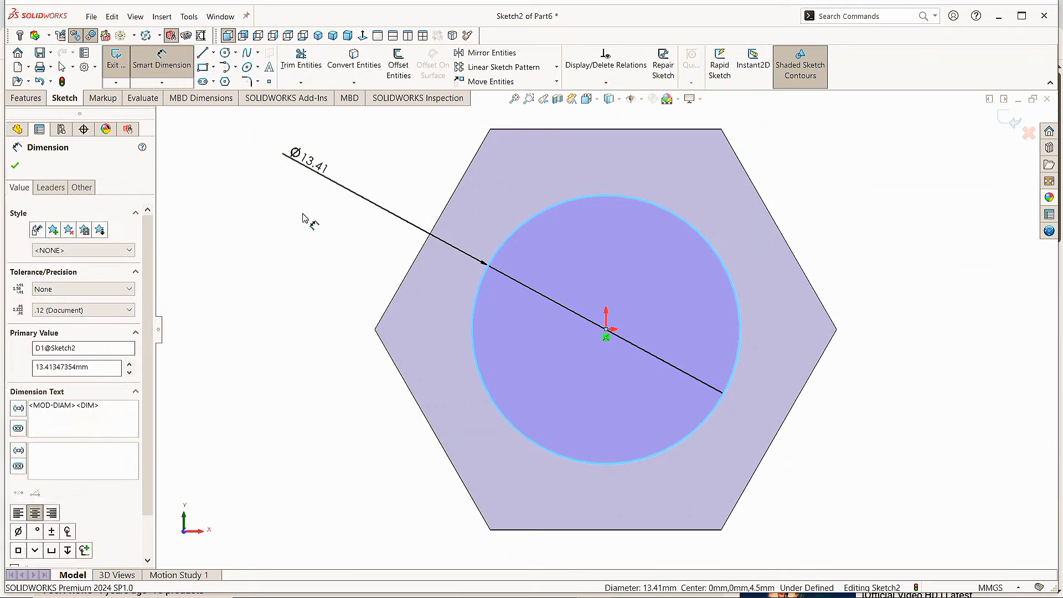
pyautogui.write('10.')
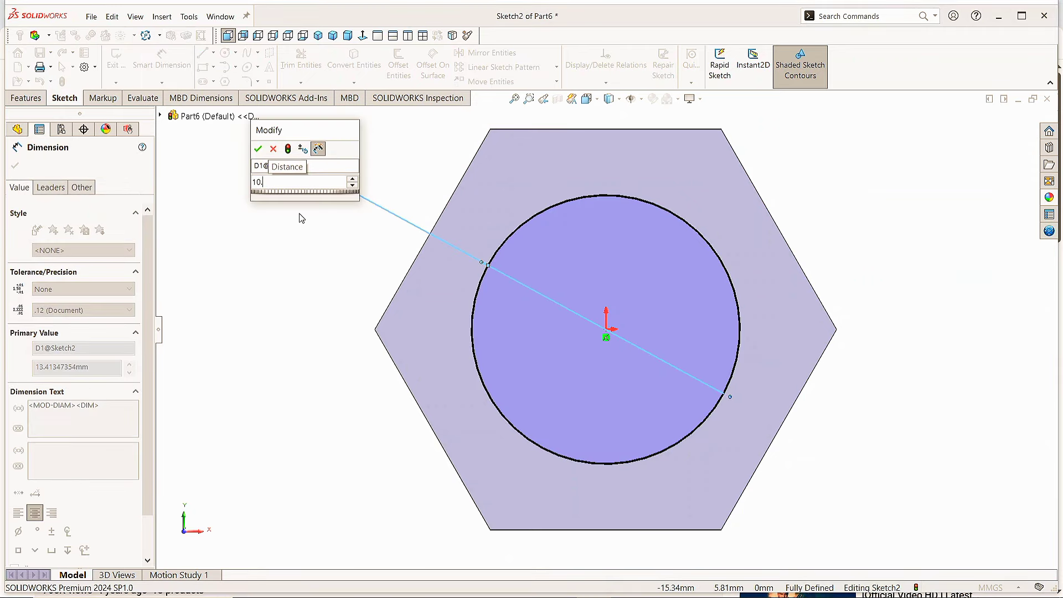
pyautogui.write('38')
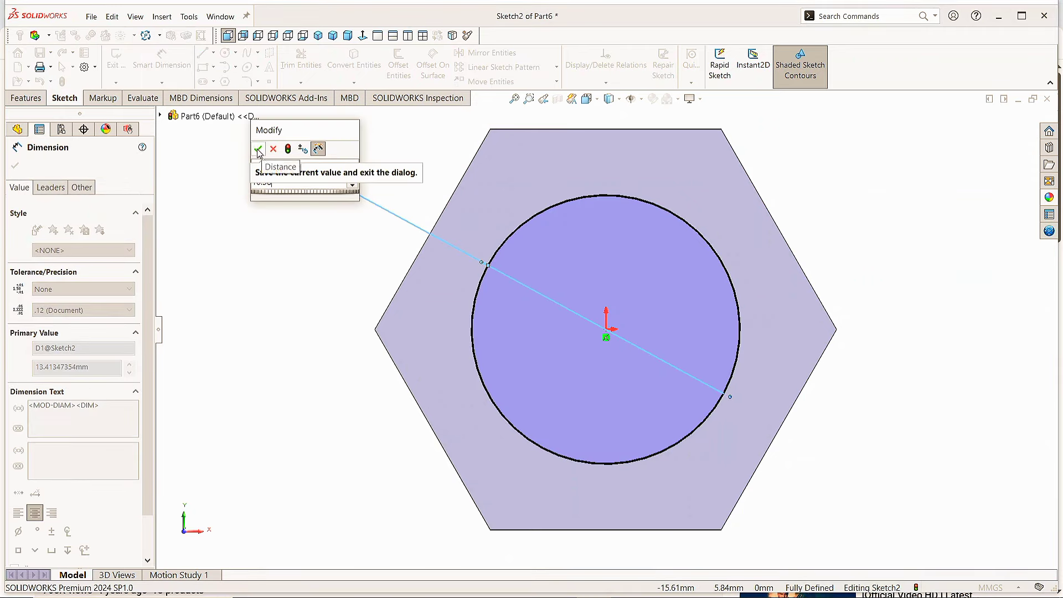
pyautogui.click(258, 149)
pyautogui.click(16, 166)
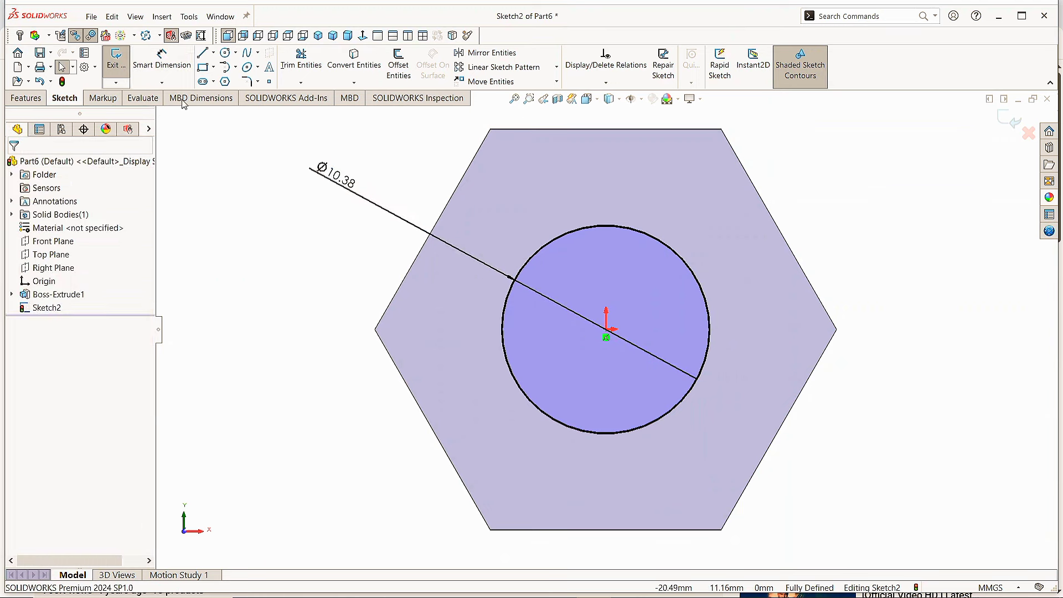
# Step: Cut the circle through the whole hexagonal body with an Extruded Cut set to Through All
pyautogui.click(29, 101)
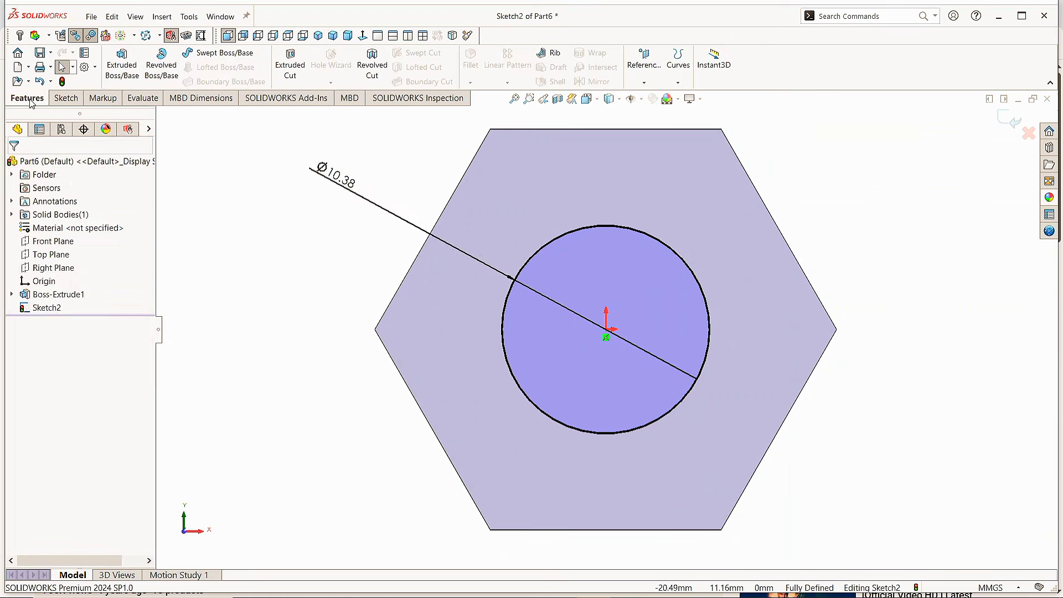
pyautogui.click(290, 67)
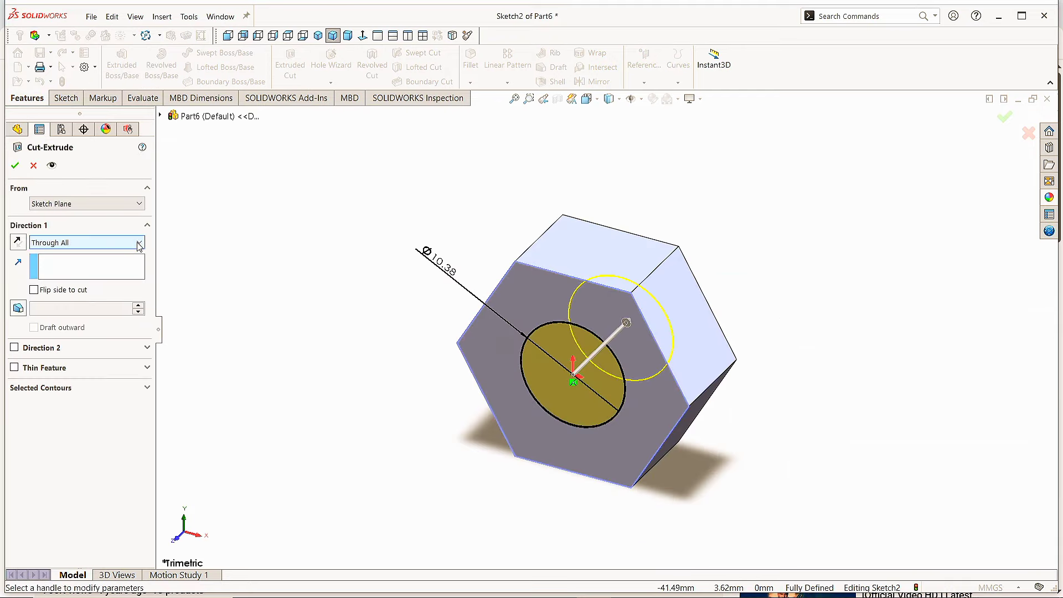
pyautogui.click(139, 243)
pyautogui.click(94, 265)
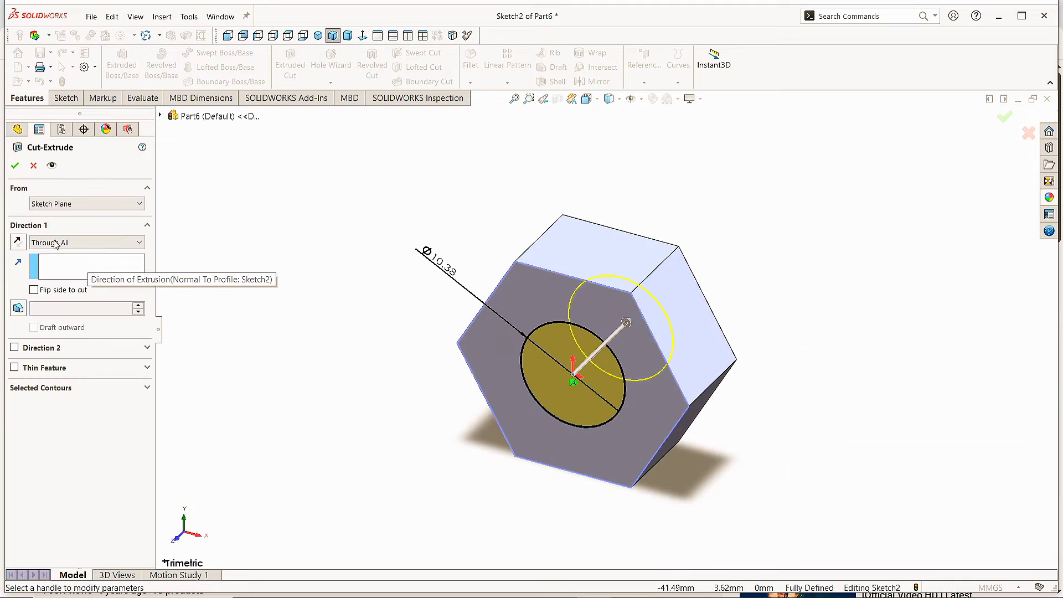
pyautogui.click(15, 165)
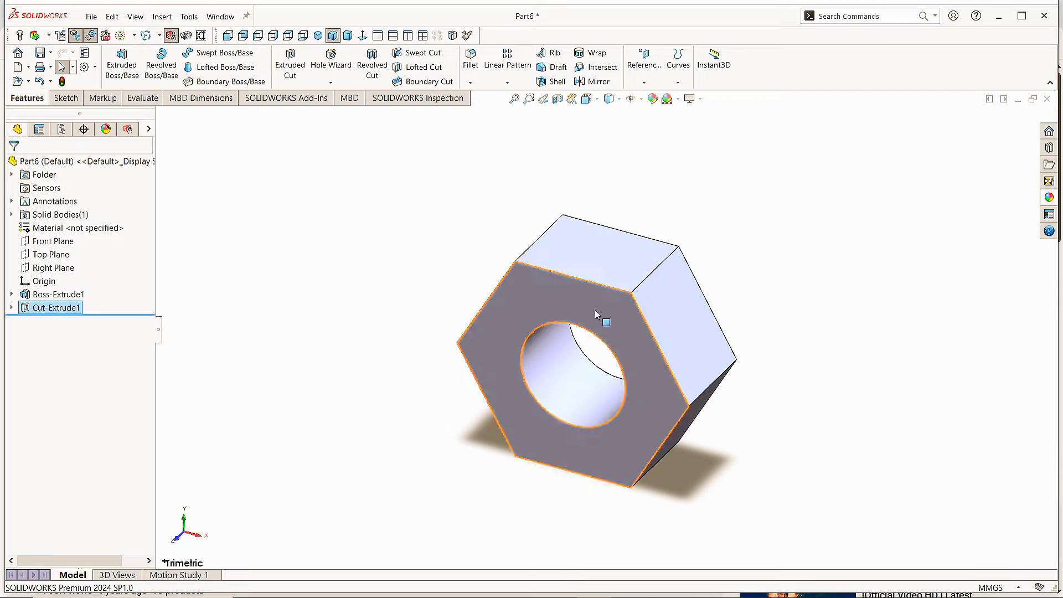
# Step: Sketch a circle about 16.3 mm in diameter on the nut's front face, centred on the origin around the hole
pyautogui.rightClick(577, 299)
pyautogui.click(604, 283)
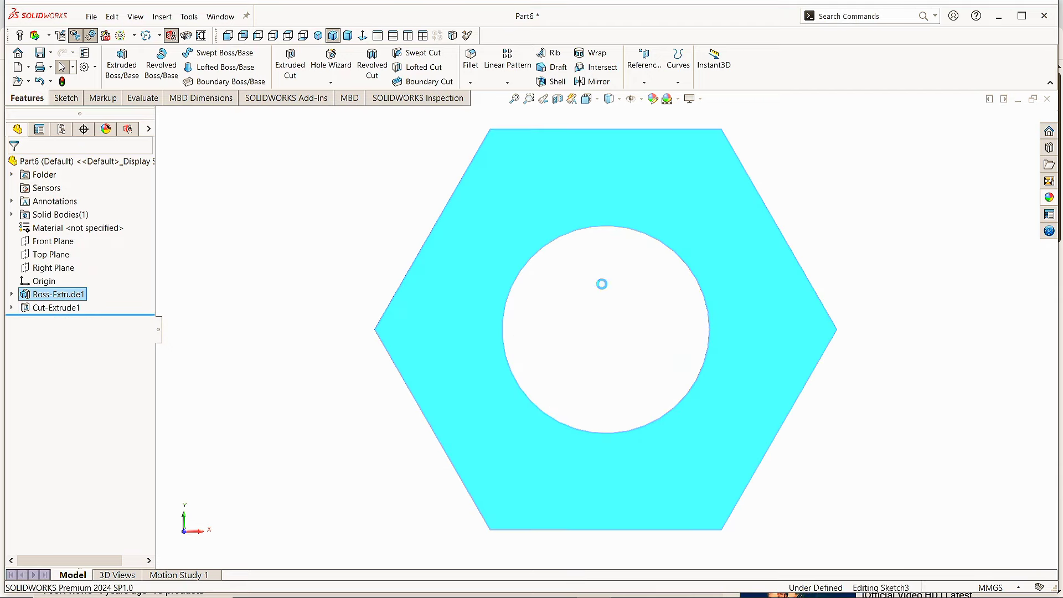
pyautogui.click(224, 54)
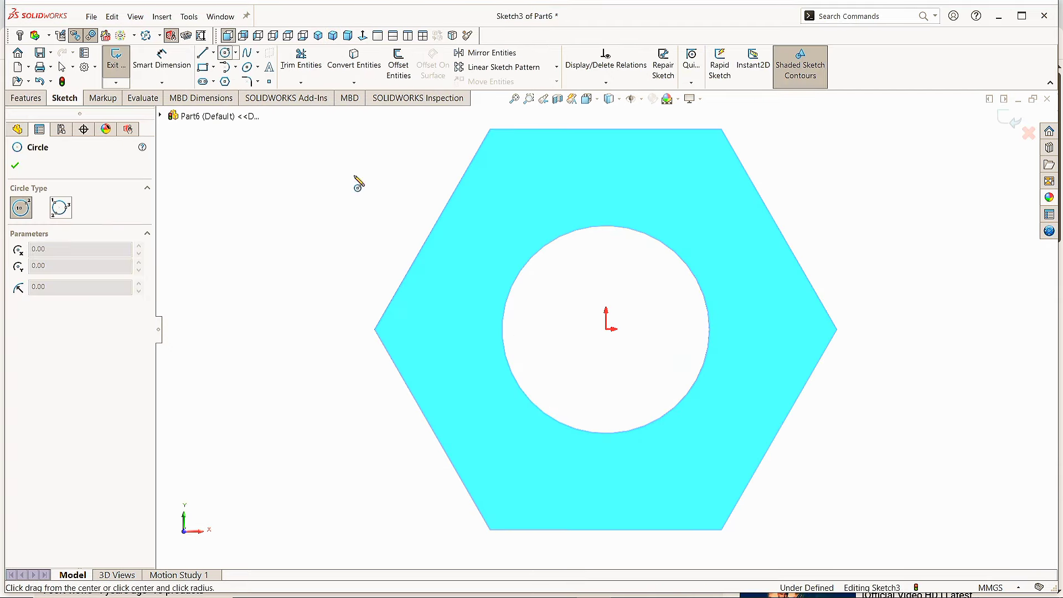
pyautogui.click(607, 328)
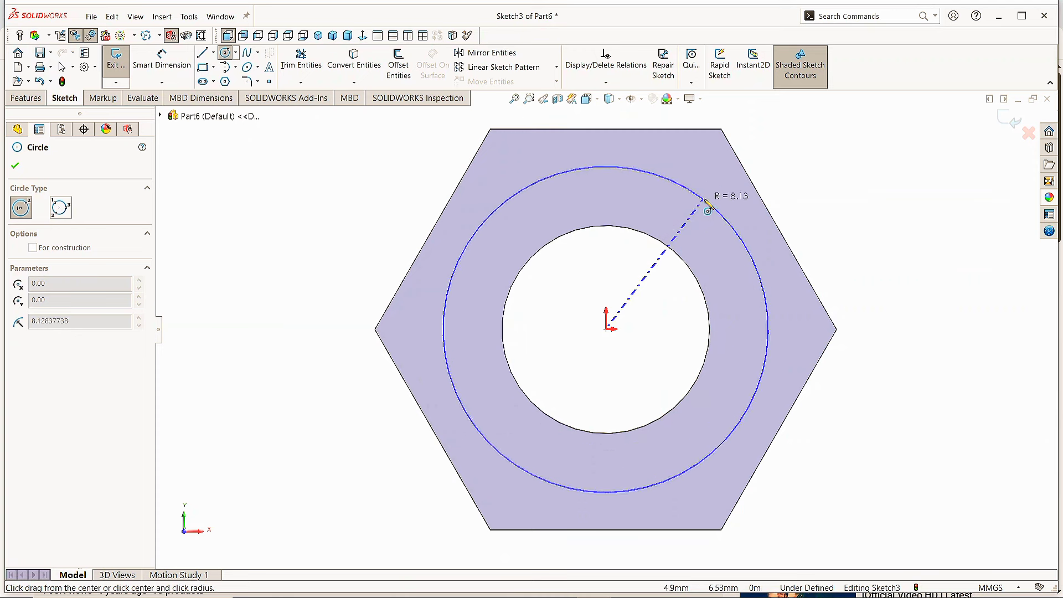
pyautogui.click(709, 203)
pyautogui.click(15, 166)
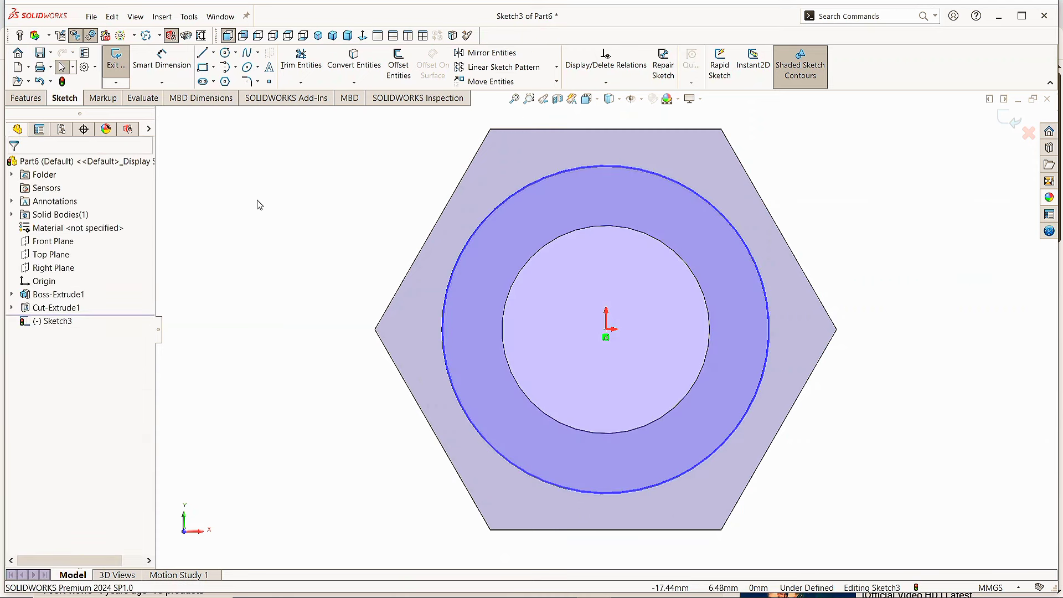
# Step: Make the sketched circle tangent to the slanted upper-left edge of the hexagon and show the nut in isometric view
pyautogui.click(476, 229)
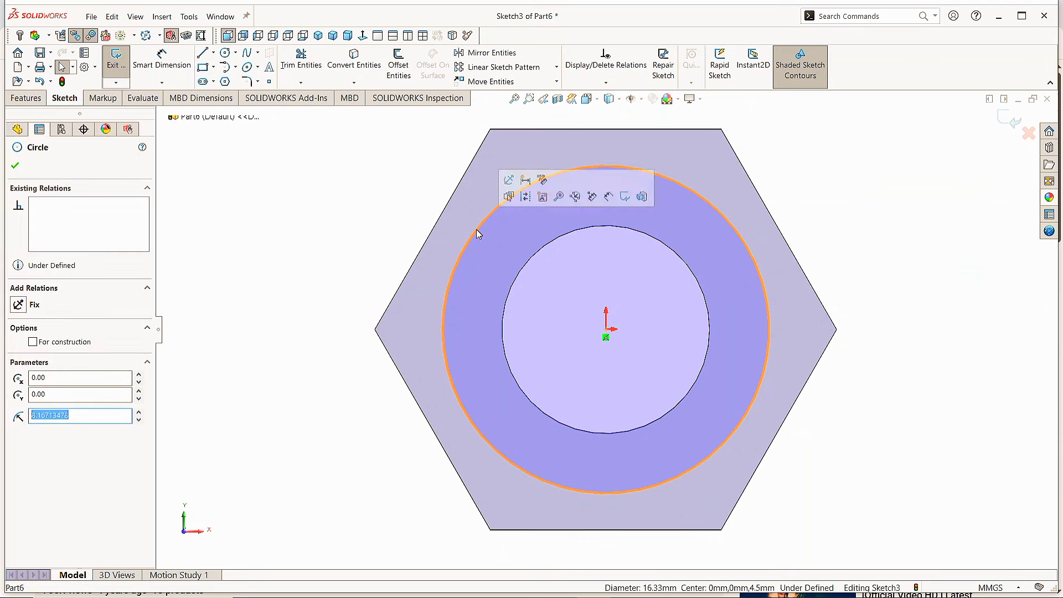
pyautogui.keyDown('ctrl'); pyautogui.click(438, 227); pyautogui.keyUp('ctrl')
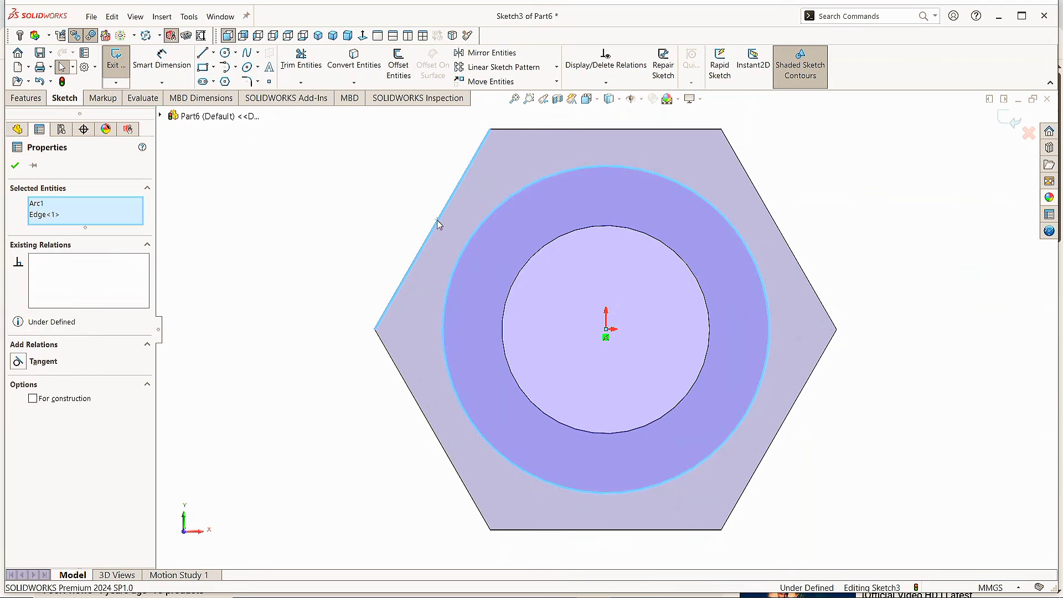
pyautogui.click(18, 362)
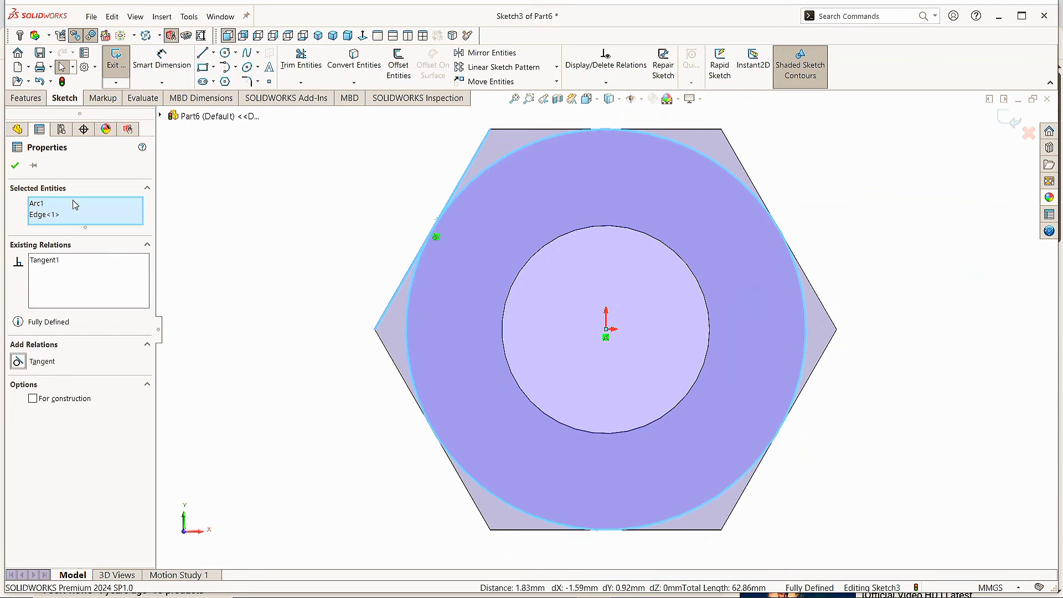
pyautogui.click(15, 166)
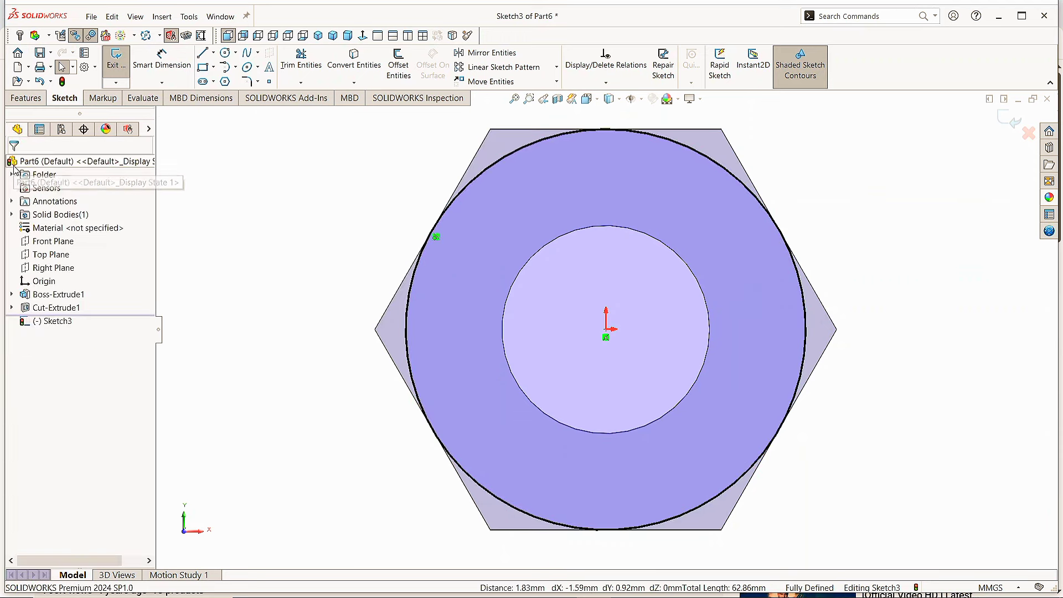
pyautogui.click(319, 36)
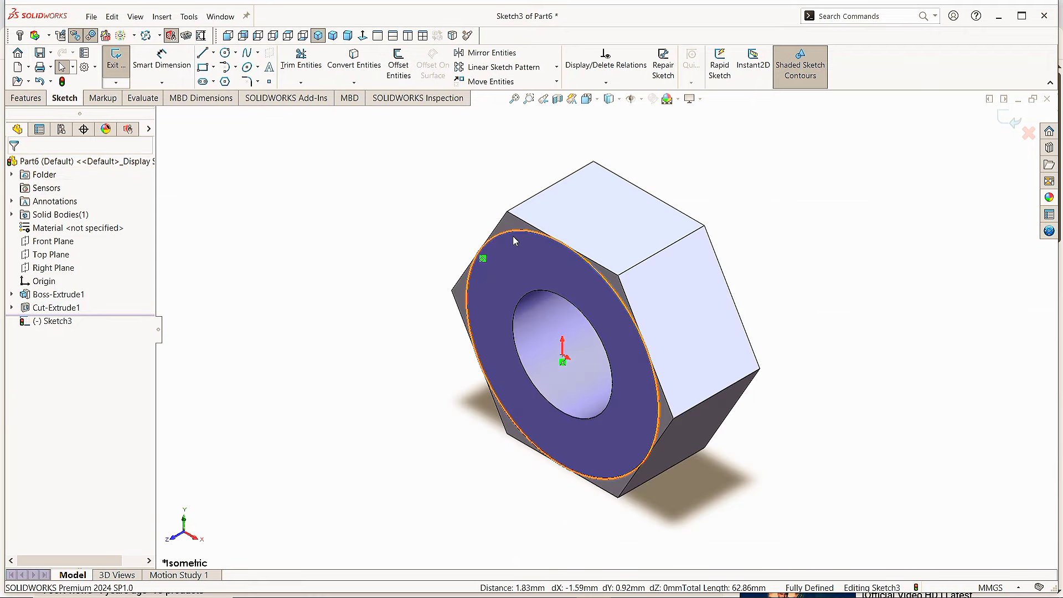
# Step: Trim the nut's front corners outside the tangent circle with a Blind 9 mm Extruded Cut, using Flip side to cut and a 45° draft
pyautogui.click(513, 230)
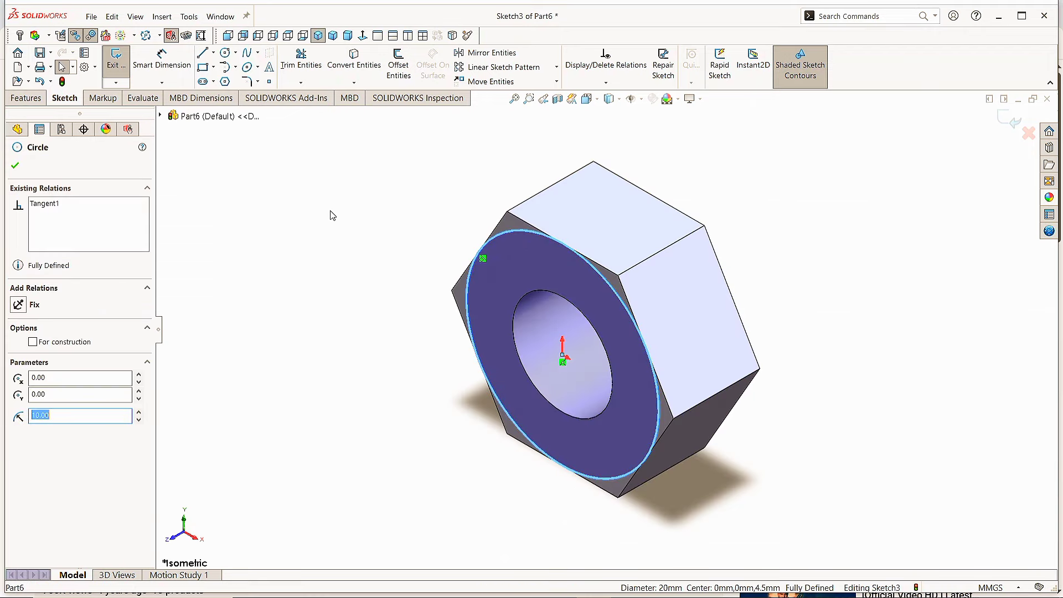
pyautogui.click(29, 99)
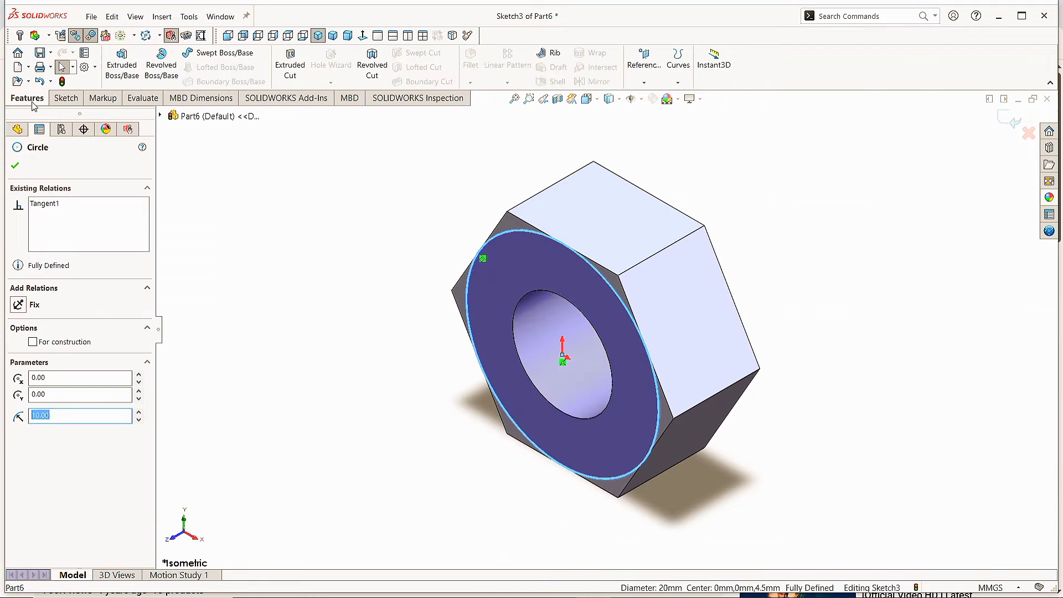
pyautogui.click(290, 66)
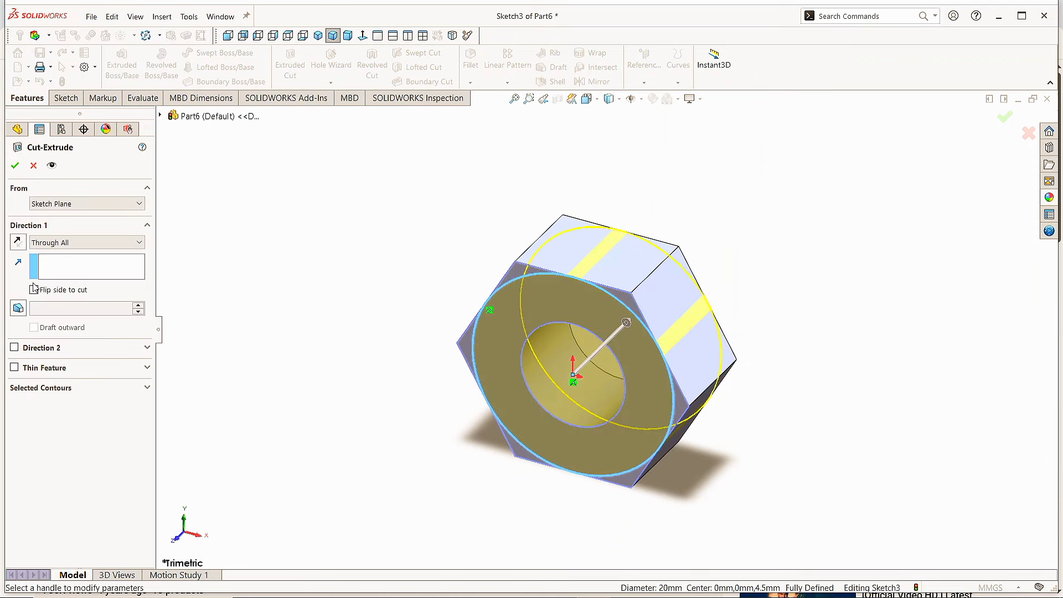
pyautogui.click(136, 242)
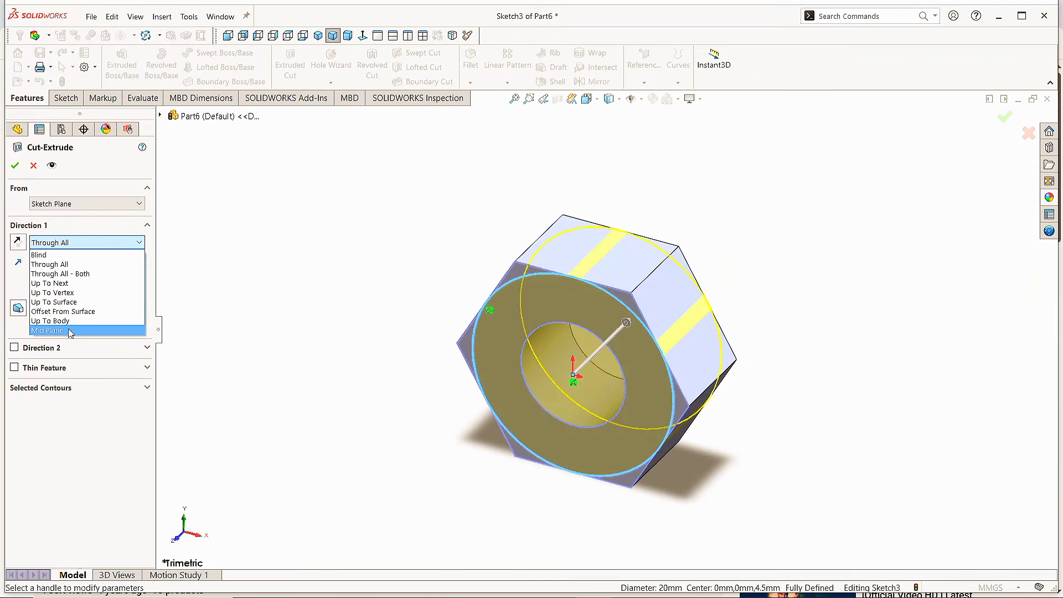
pyautogui.click(86, 254)
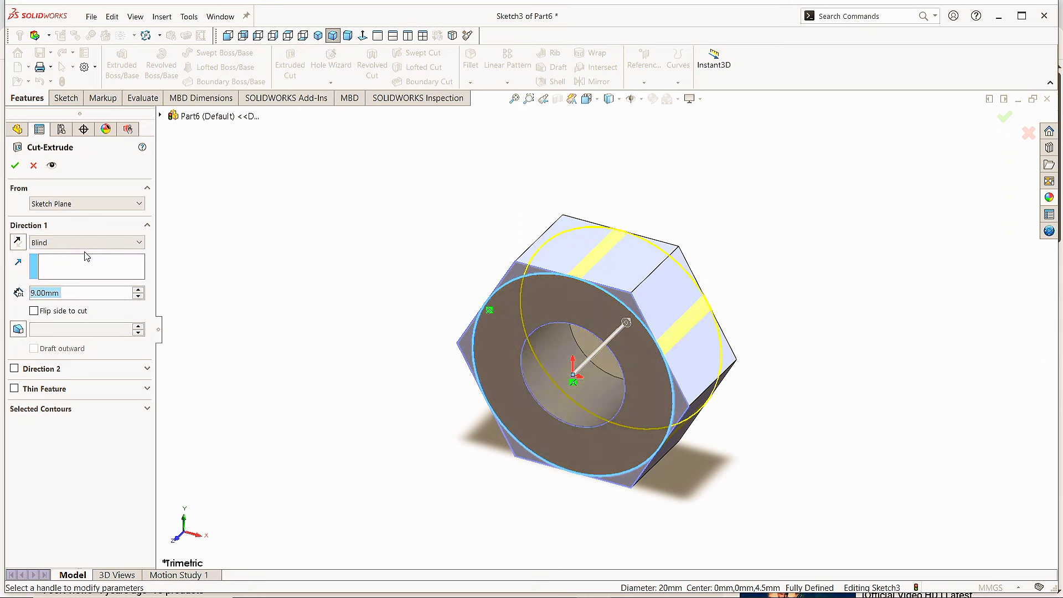
pyautogui.click(34, 312)
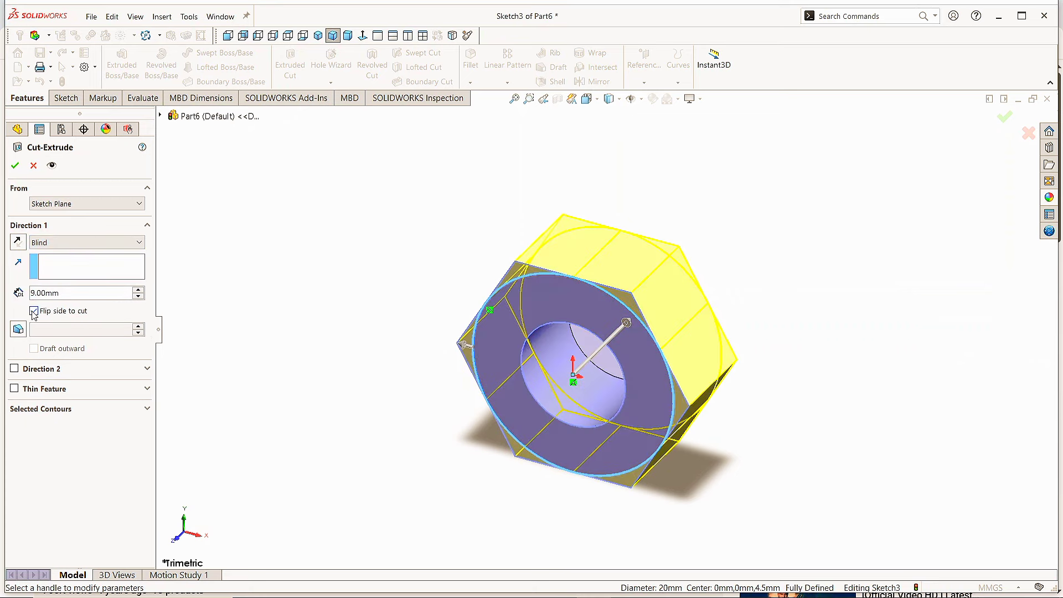
pyautogui.click(18, 330)
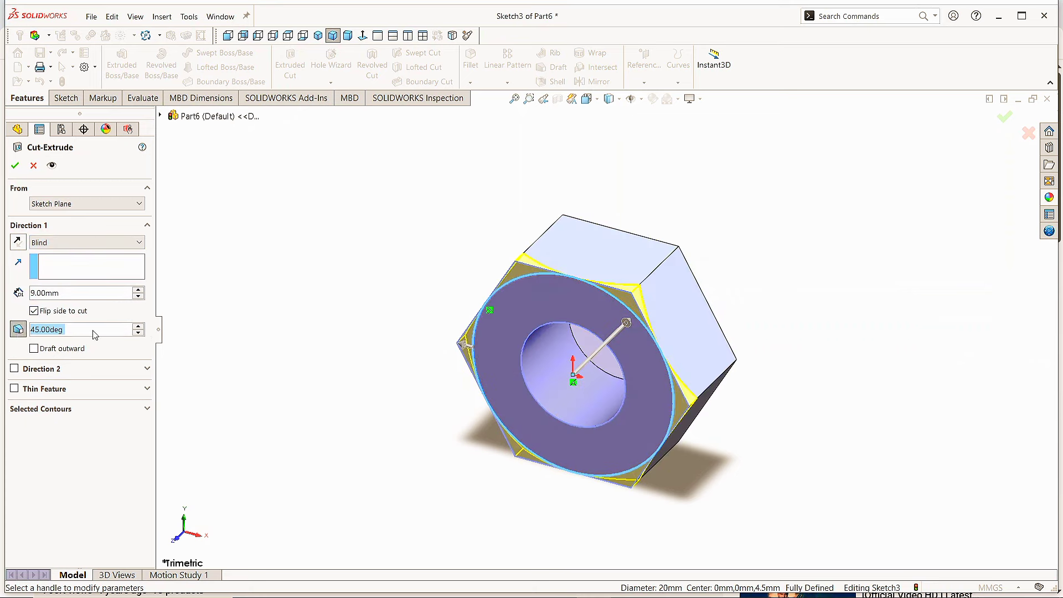
pyautogui.click(15, 166)
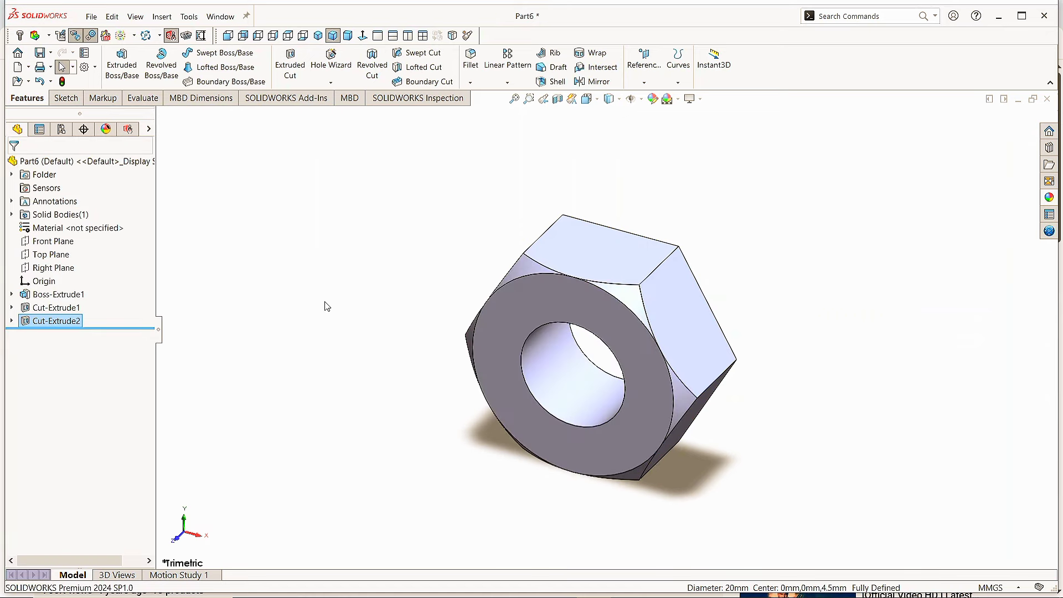
# Step: Mirror the drafted corner cut about the Front Plane and show the nut in isometric view
pyautogui.click(599, 82)
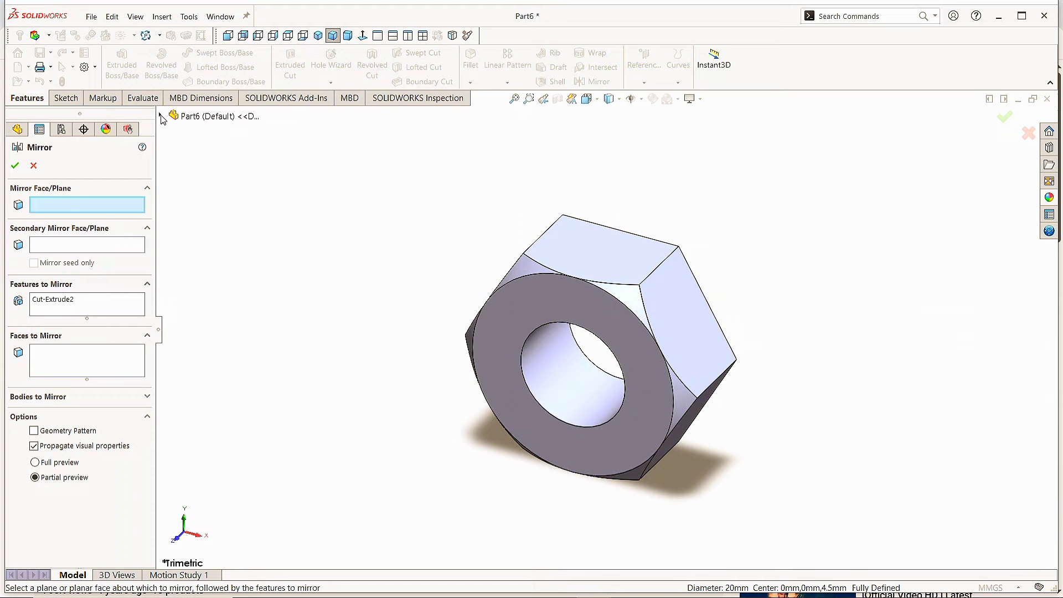
pyautogui.click(161, 117)
pyautogui.click(210, 198)
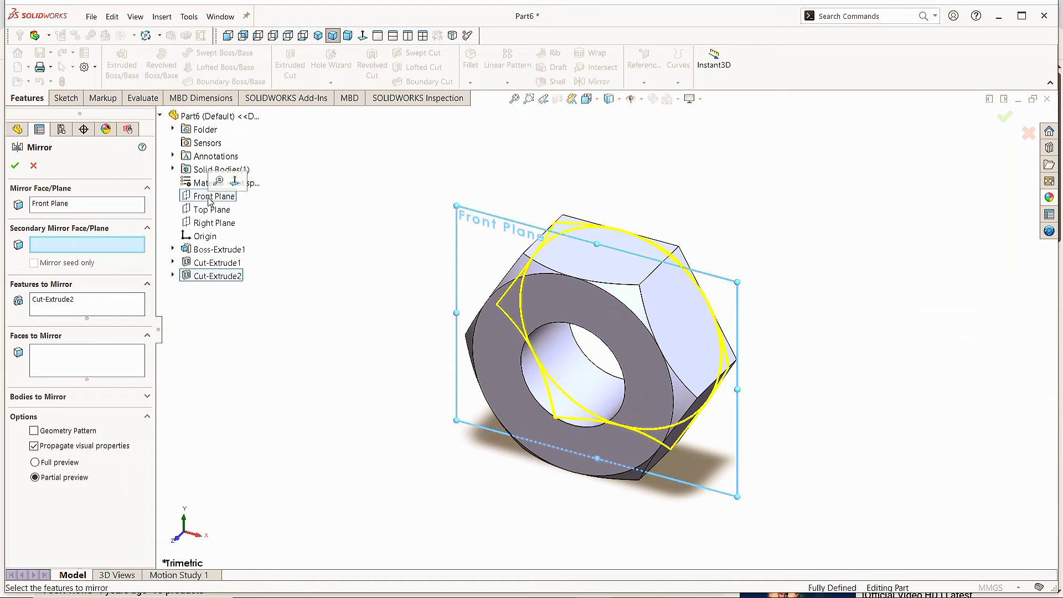
pyautogui.click(14, 167)
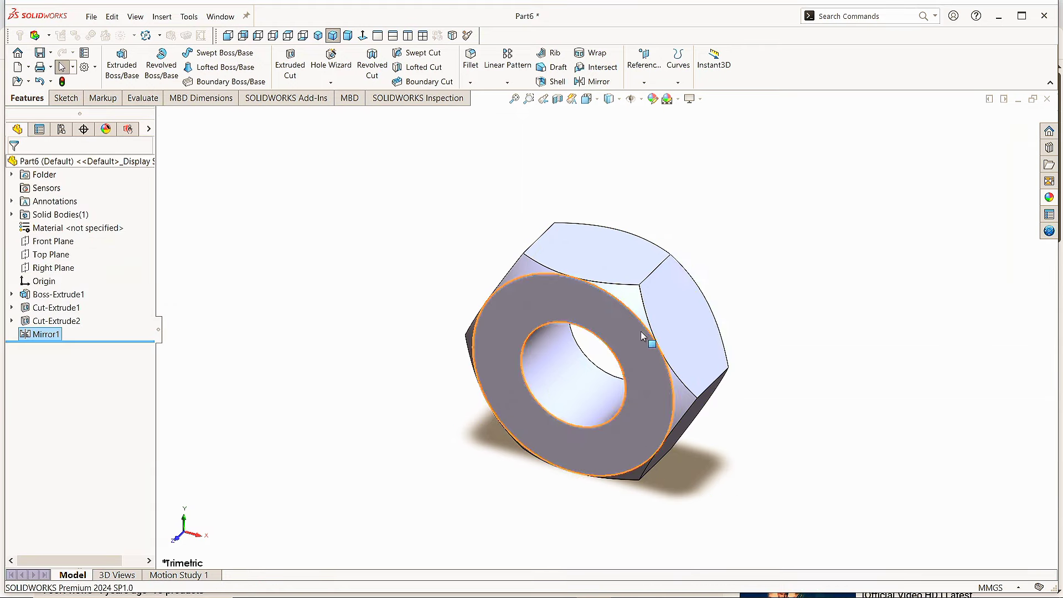
pyautogui.click(812, 339)
pyautogui.moveTo(812, 339)
pyautogui.mouseDown(button='middle')
pyautogui.moveTo(666, 378)
pyautogui.moveTo(793, 334)
pyautogui.mouseUp(button='middle')
pyautogui.click(318, 35)
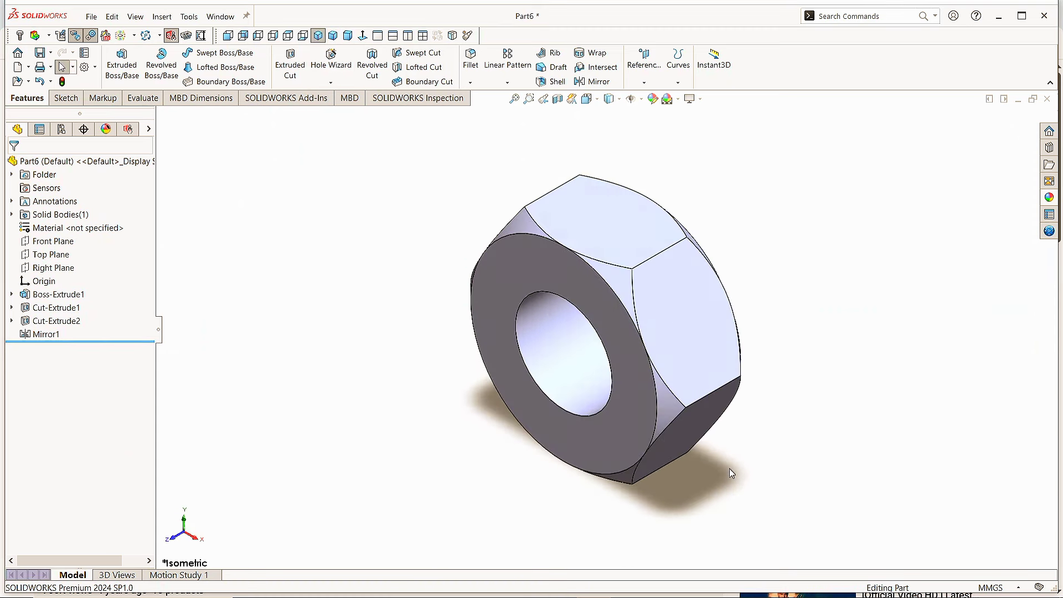
# Step: Chamfer the front and back circular edges of the nut's hole with a 0.5 mm distance and 45° angle
pyautogui.click(544, 394)
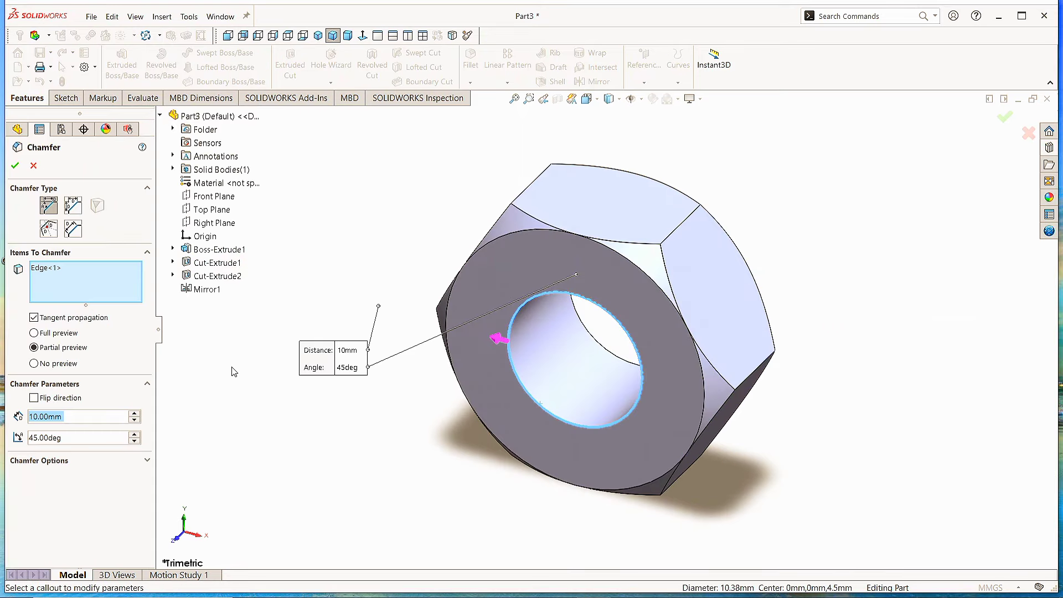
pyautogui.click(602, 348)
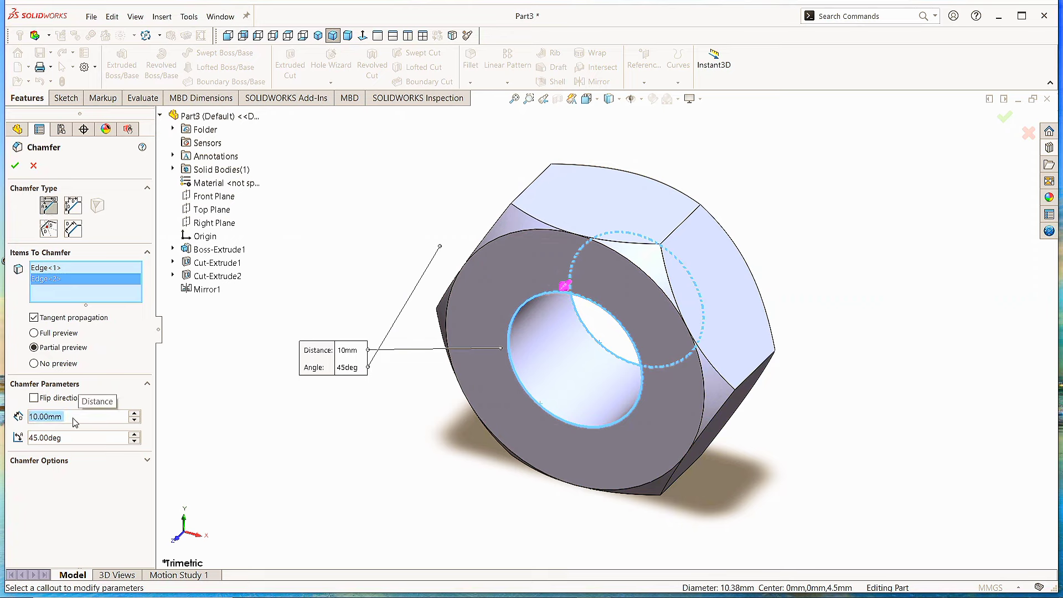
pyautogui.write('.5')
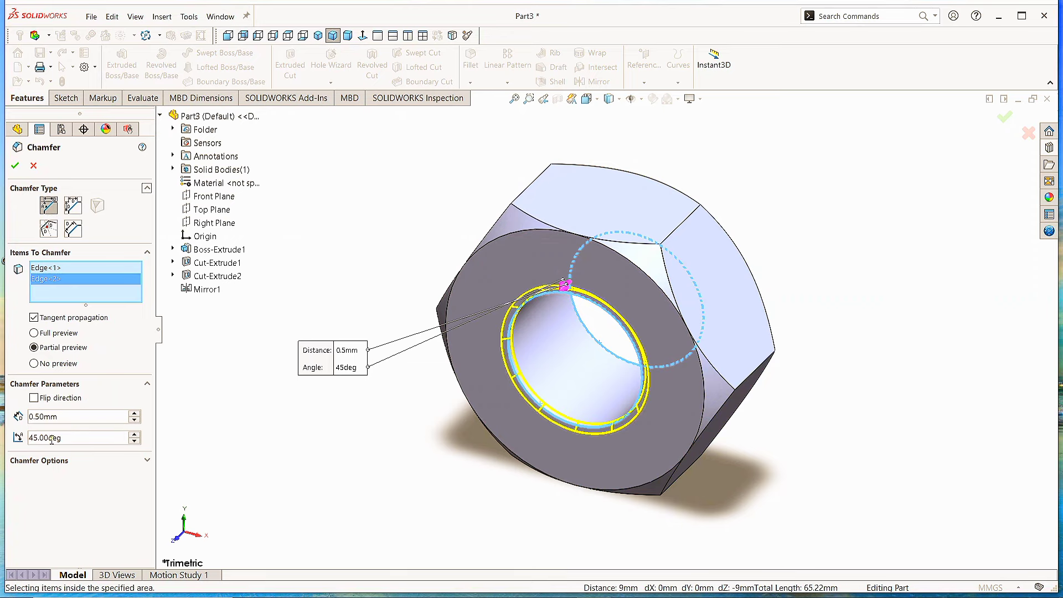
pyautogui.click(70, 438)
pyautogui.write('45')
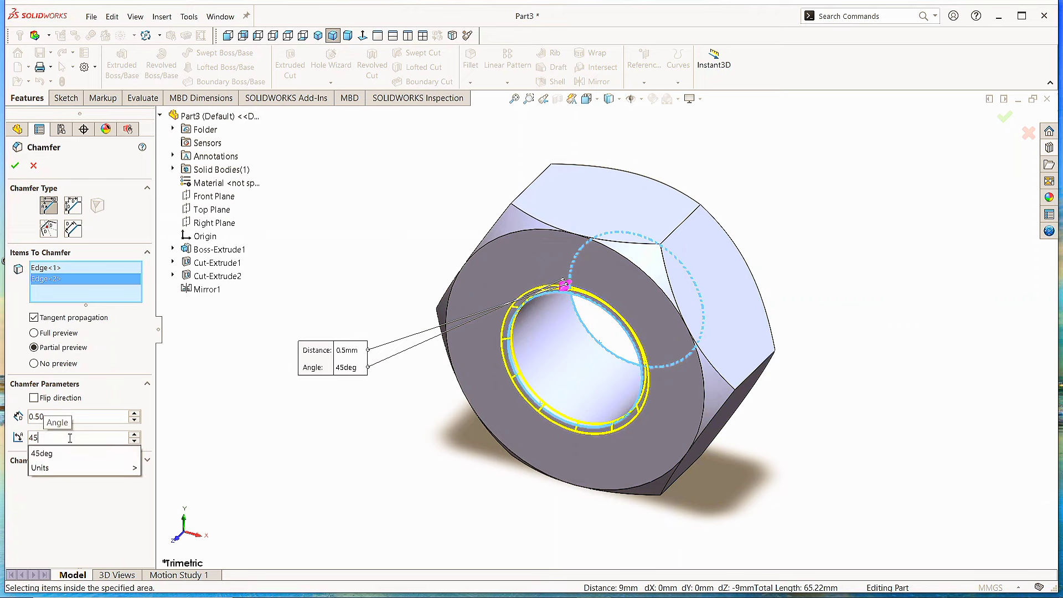
pyautogui.press('Return')
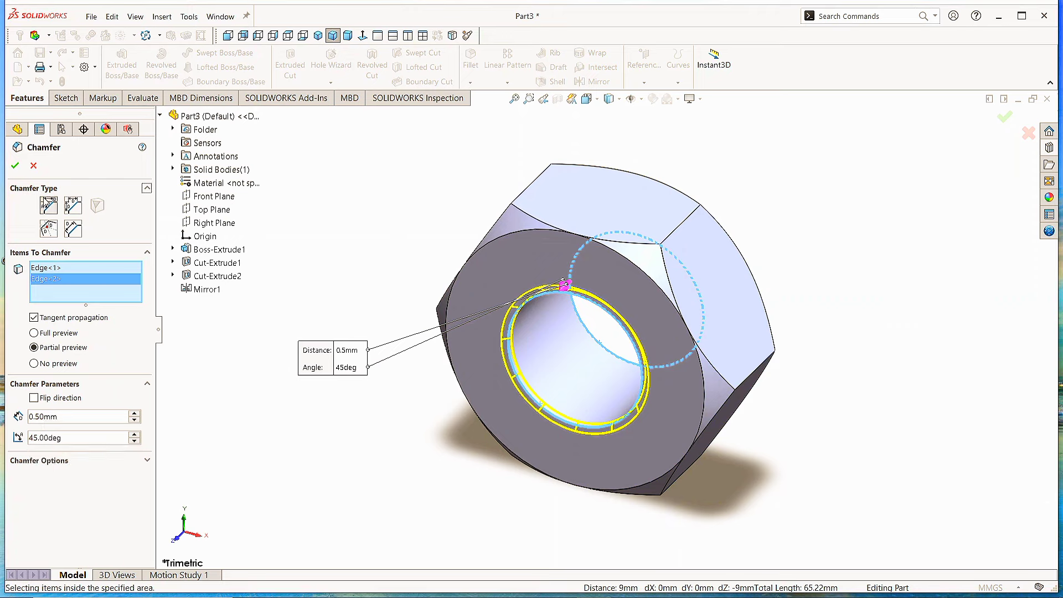
pyautogui.click(15, 165)
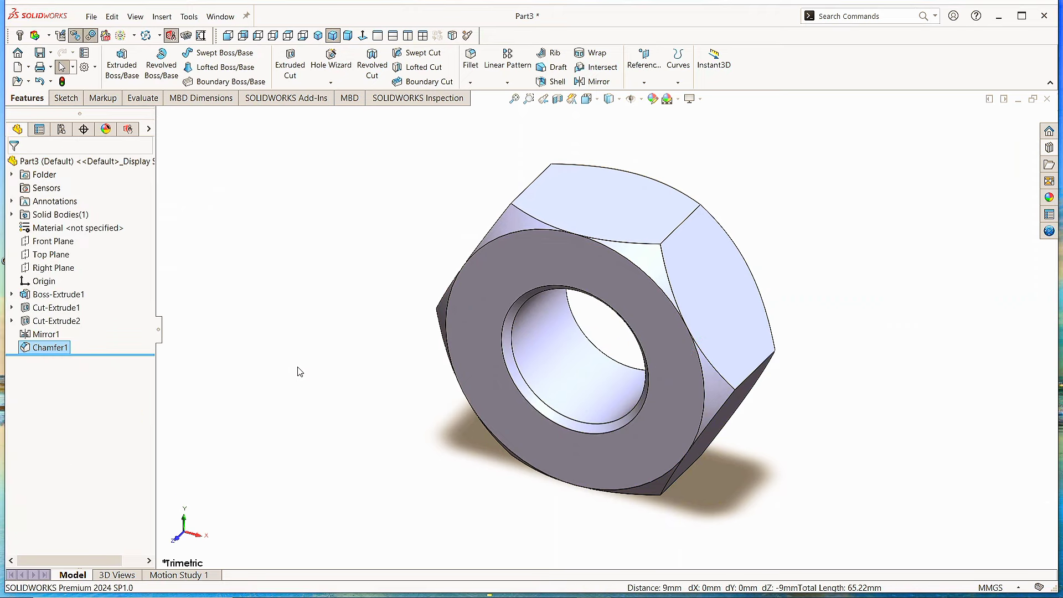
# Step: Start a Thread feature and set its location to the inner edge of the hole's front chamfer
pyautogui.moveTo(816, 415); pyautogui.dragTo(808, 382, button='middle')
pyautogui.click(335, 36)
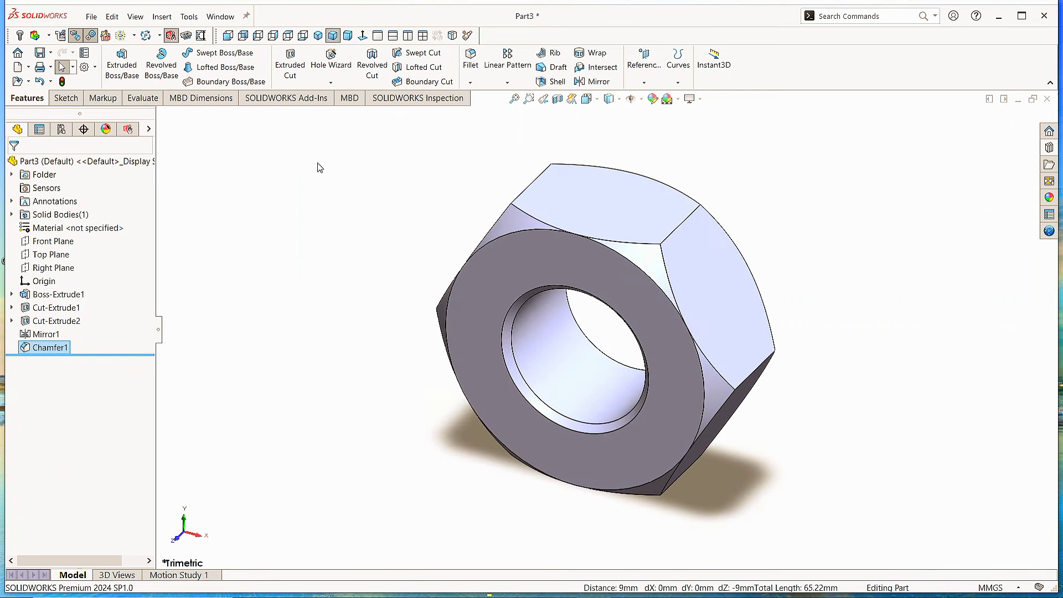
pyautogui.click(330, 83)
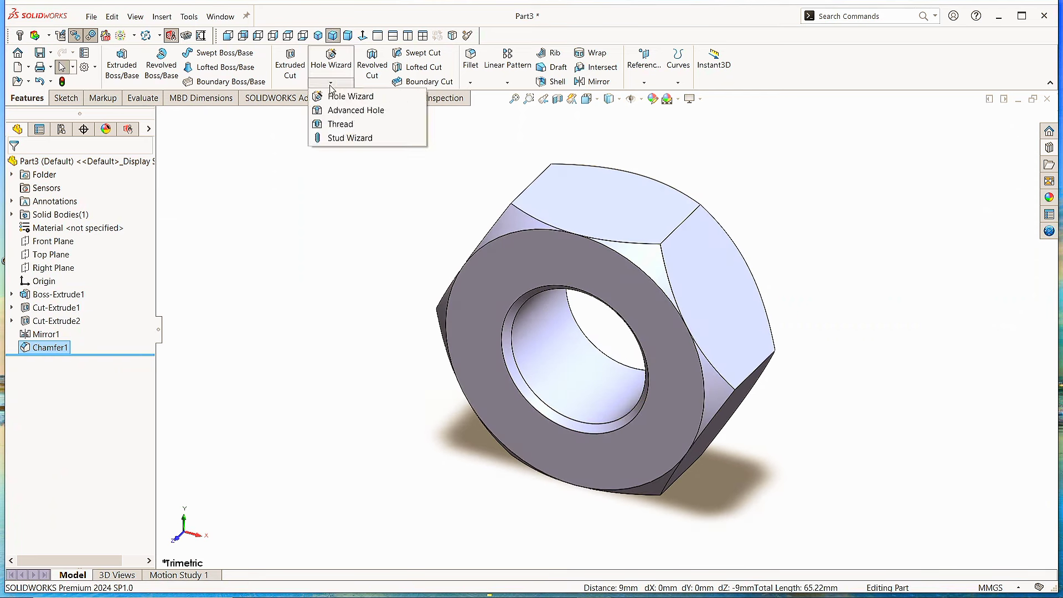
pyautogui.click(340, 124)
pyautogui.click(160, 19)
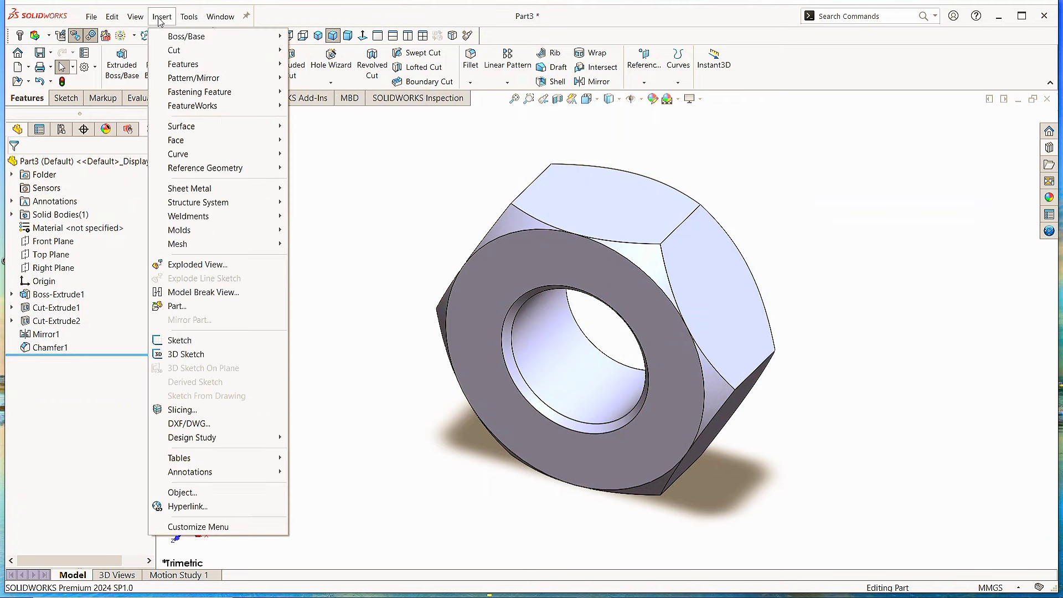
pyautogui.moveTo(208, 64)
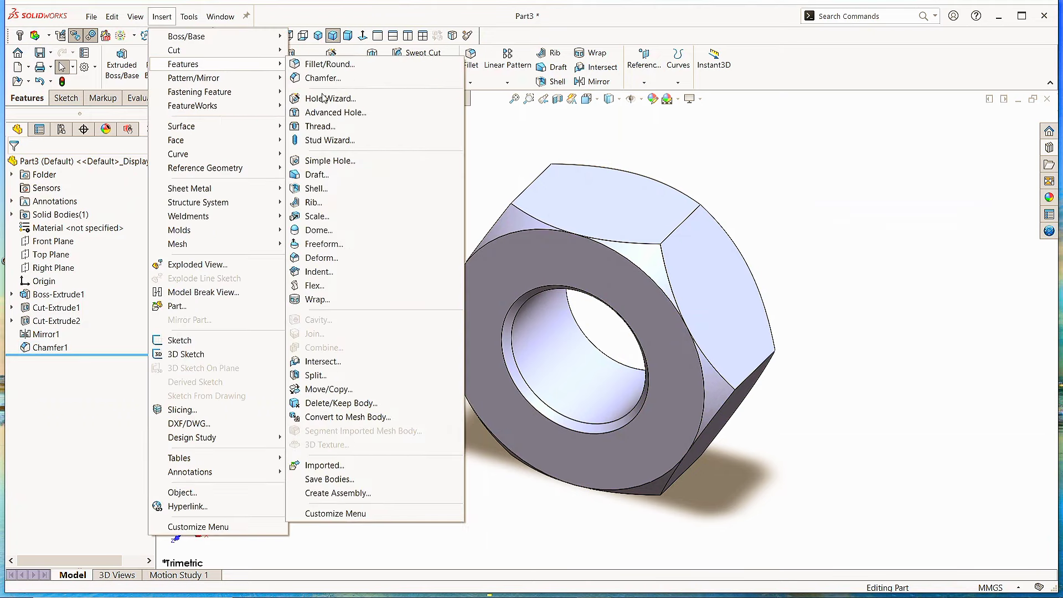
pyautogui.click(326, 127)
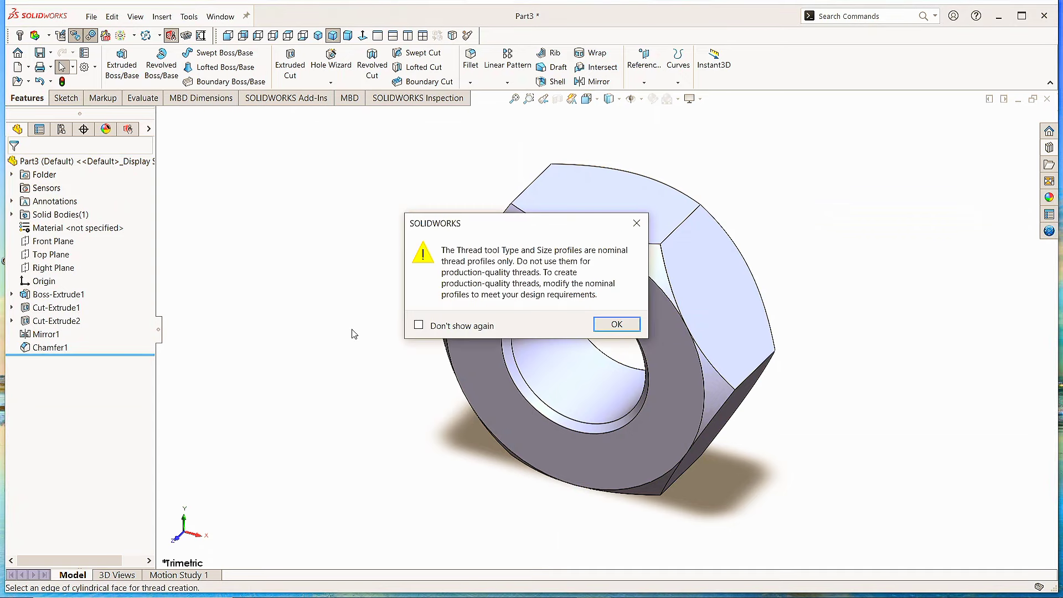
pyautogui.click(619, 324)
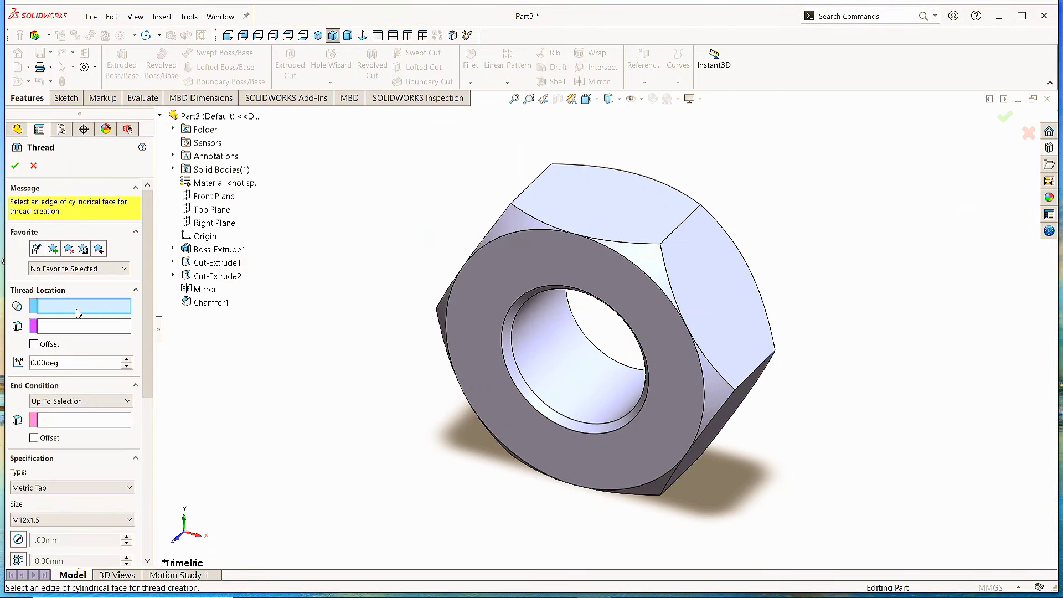
pyautogui.click(540, 396)
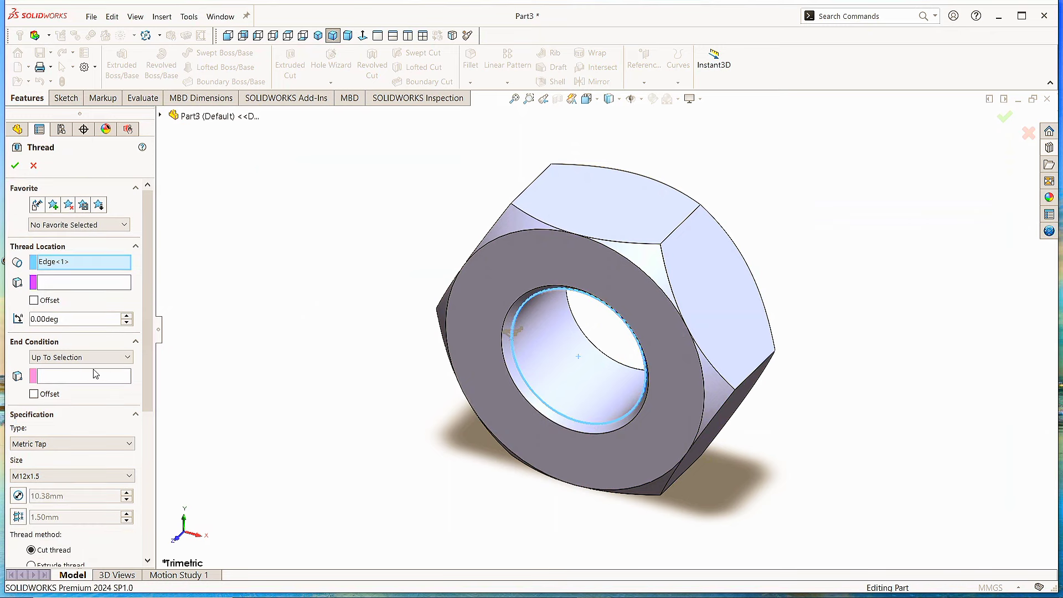
# Step: Set the thread's end condition to Up To Selection ending at the nut's back face, and check the preview in isometric view
pyautogui.click(129, 358)
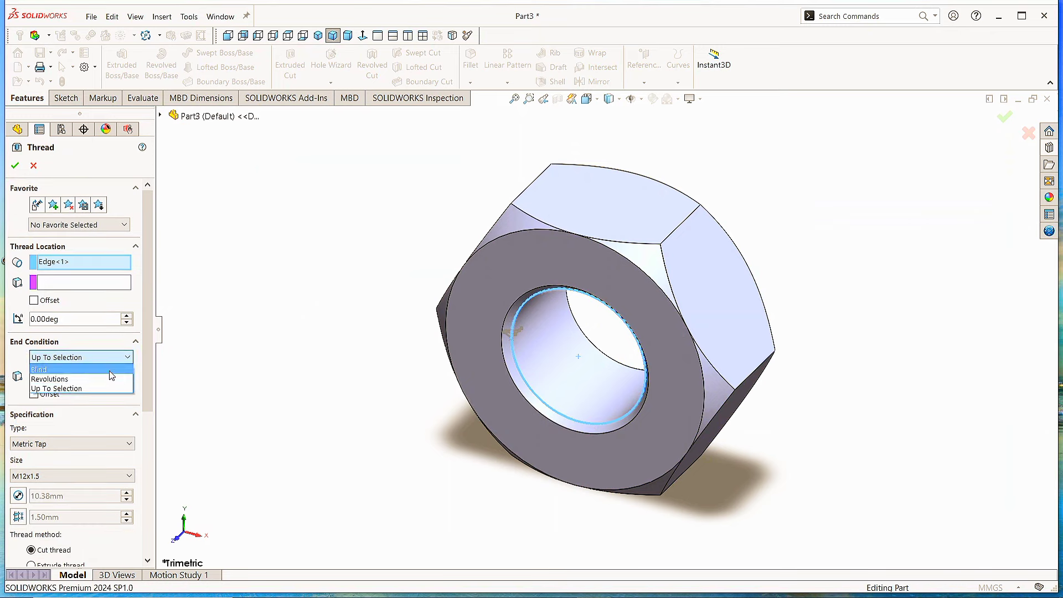
pyautogui.click(84, 390)
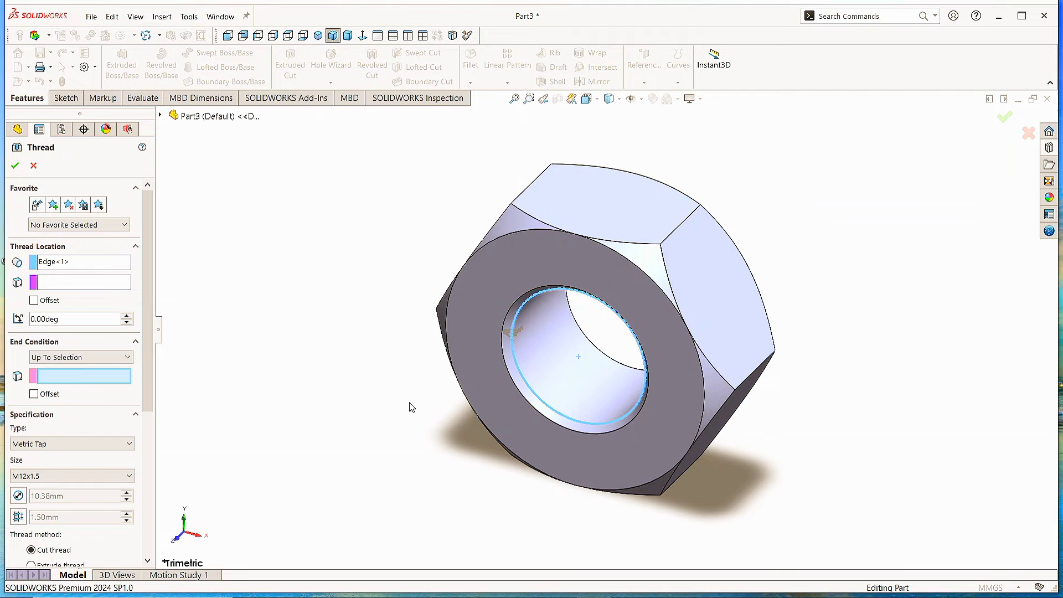
pyautogui.moveTo(859, 373); pyautogui.dragTo(767, 399, button='middle')
pyautogui.click(725, 387)
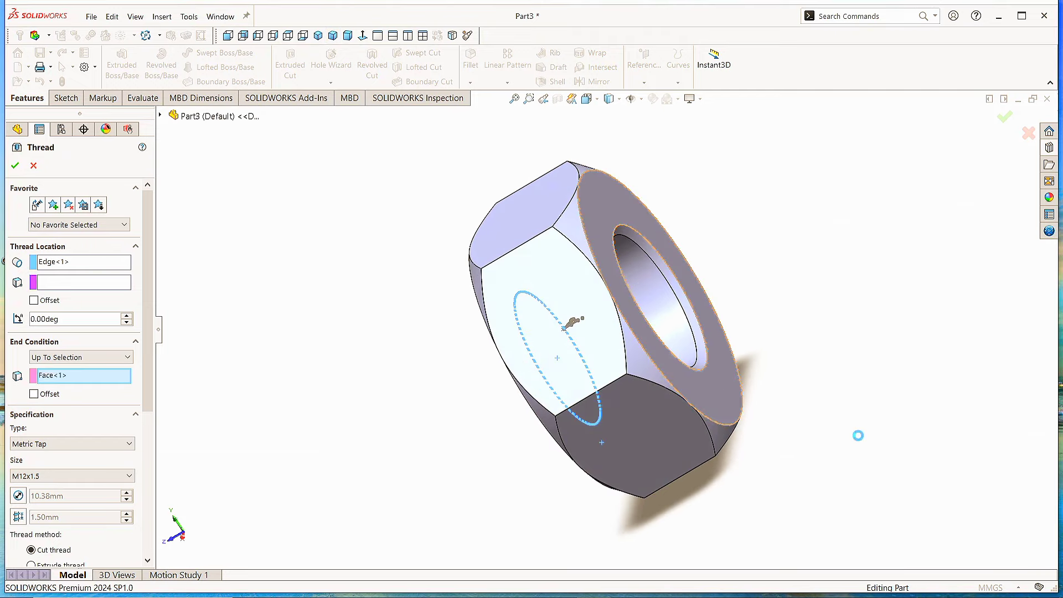
pyautogui.click(332, 35)
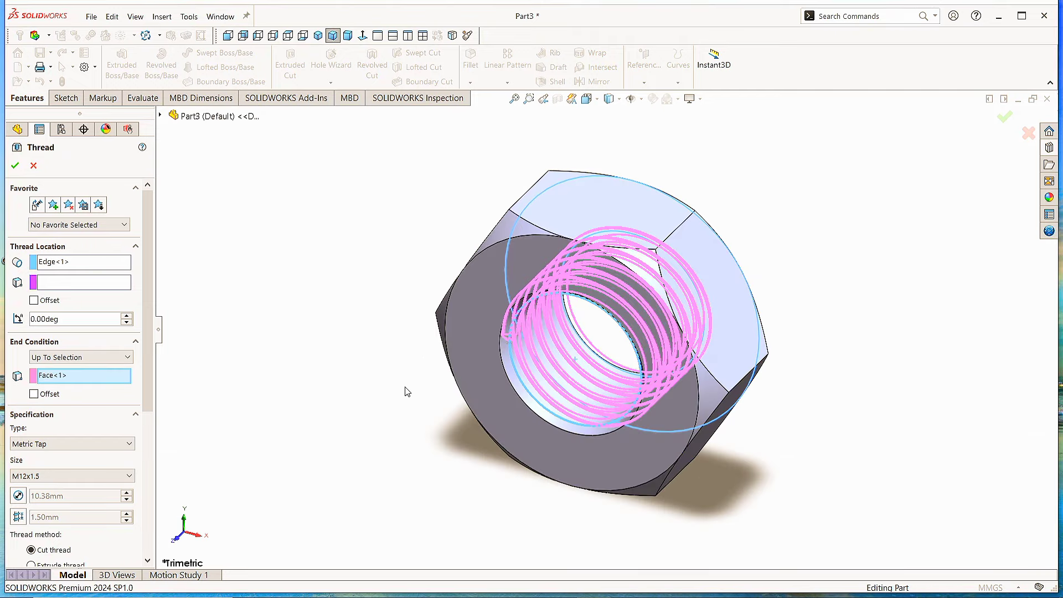
pyautogui.moveTo(882, 475); pyautogui.dragTo(767, 413, button='middle')
pyautogui.moveTo(499, 437); pyautogui.dragTo(520, 354, button='middle')
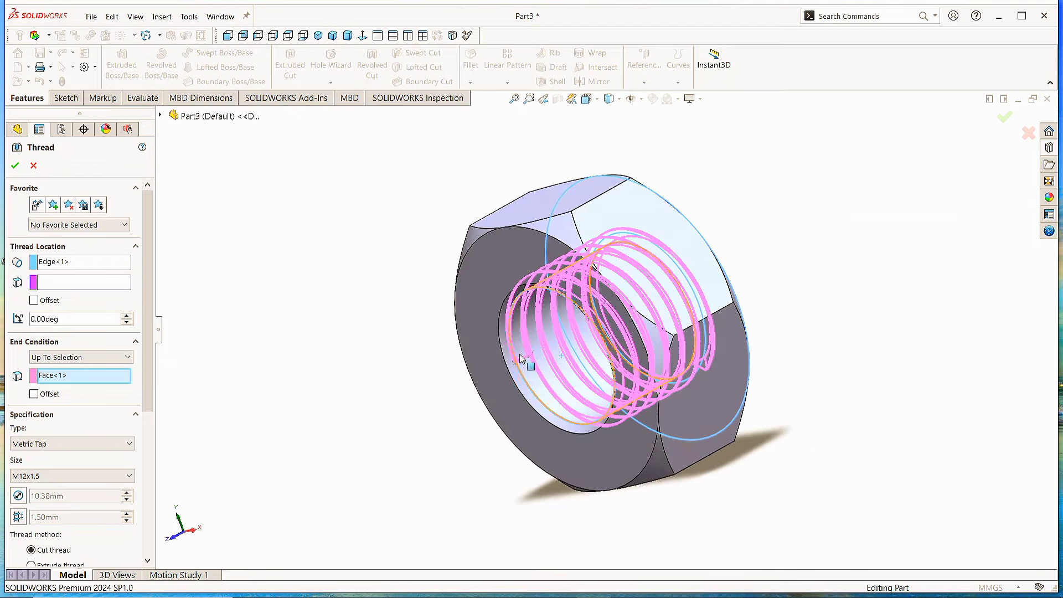
pyautogui.click(333, 35)
pyautogui.click(318, 35)
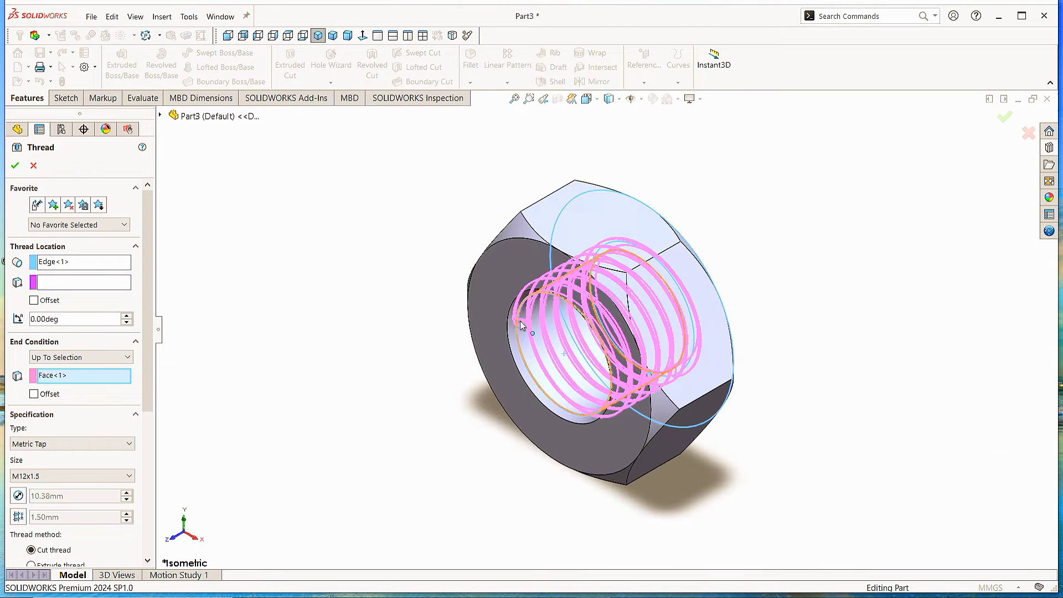
# Step: Offset the thread's start by 3 mm and reverse the offset direction so it begins in front of the nut
pyautogui.click(34, 301)
pyautogui.write('3')
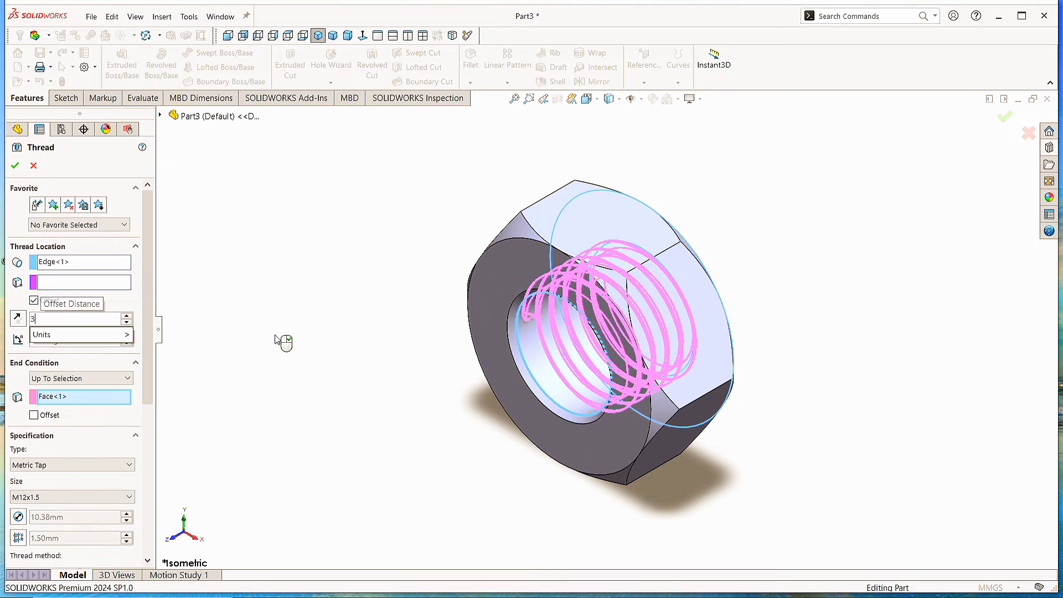
pyautogui.press('Return')
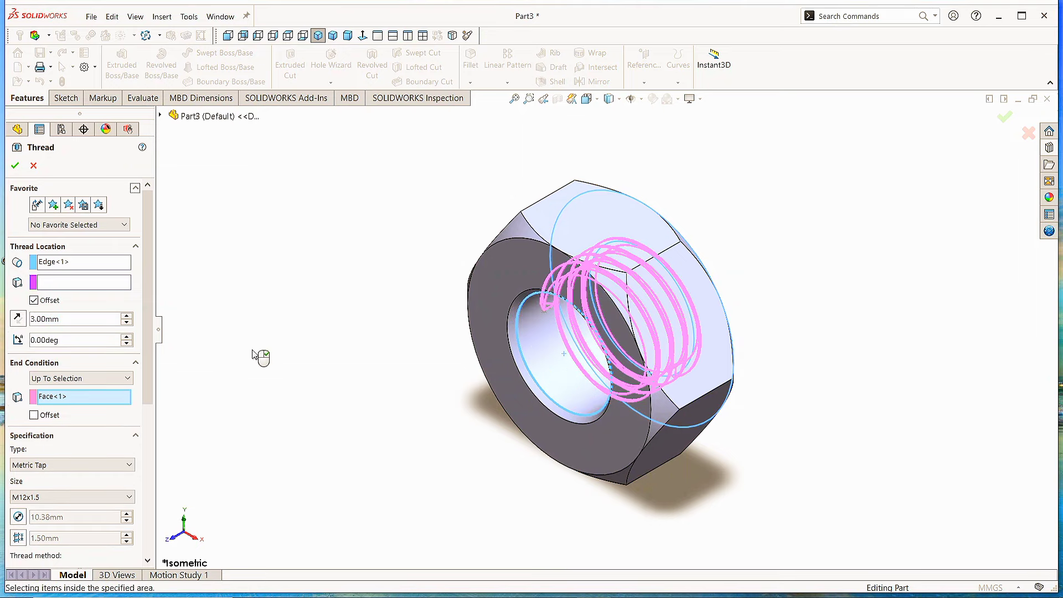
pyautogui.click(18, 320)
pyautogui.moveTo(773, 425)
pyautogui.mouseDown(button='middle')
pyautogui.moveTo(733, 430)
pyautogui.moveTo(794, 387)
pyautogui.moveTo(762, 424)
pyautogui.mouseUp(button='middle')
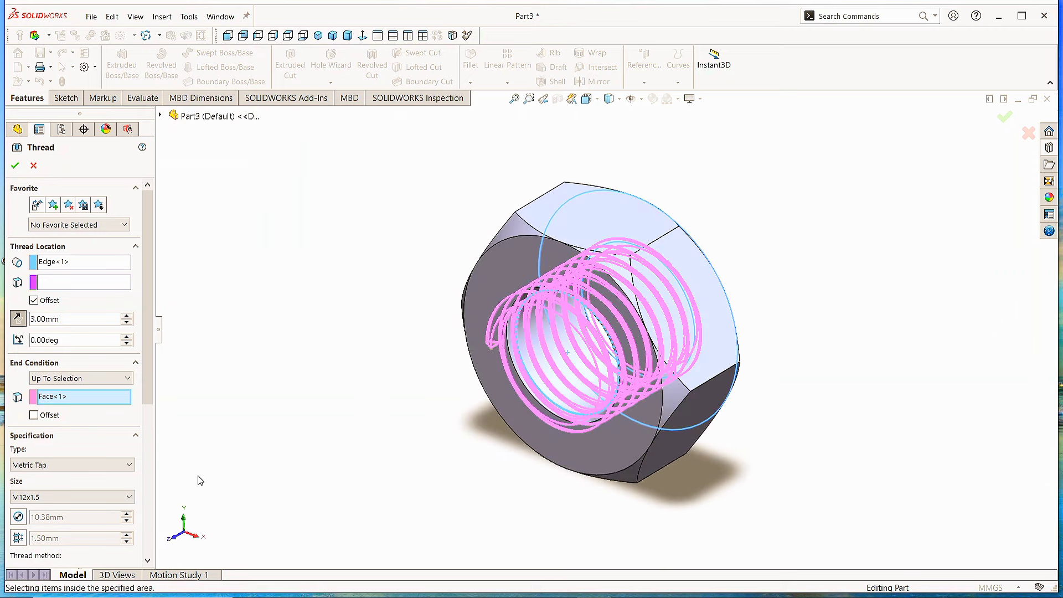
# Step: Keep the nut's thread as a Metric Tap of size M12x1.5 with the cut method, and create the thread feature
pyautogui.click(64, 465)
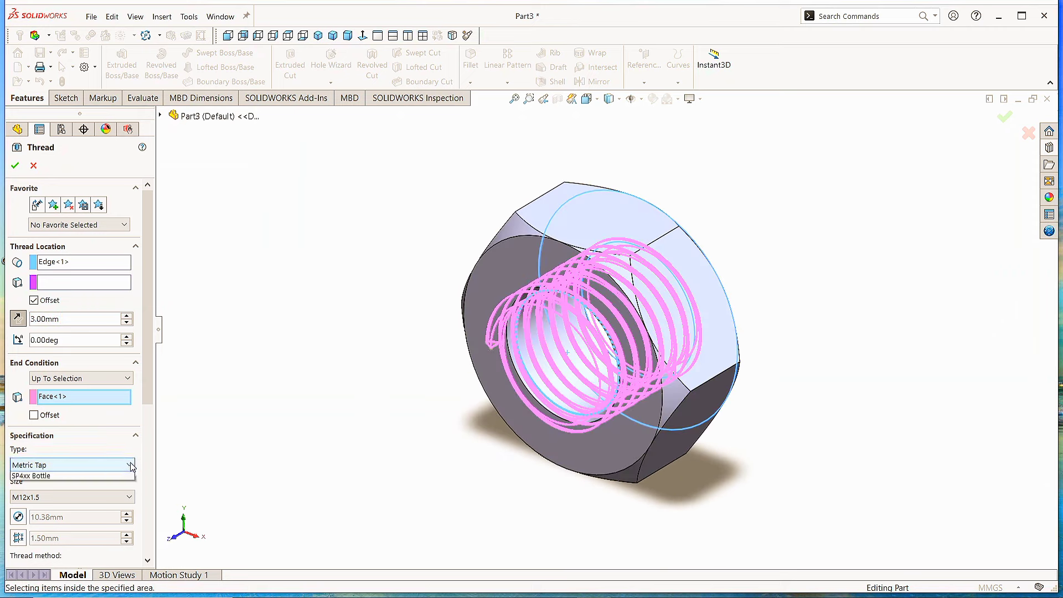
pyautogui.click(63, 506)
pyautogui.click(66, 497)
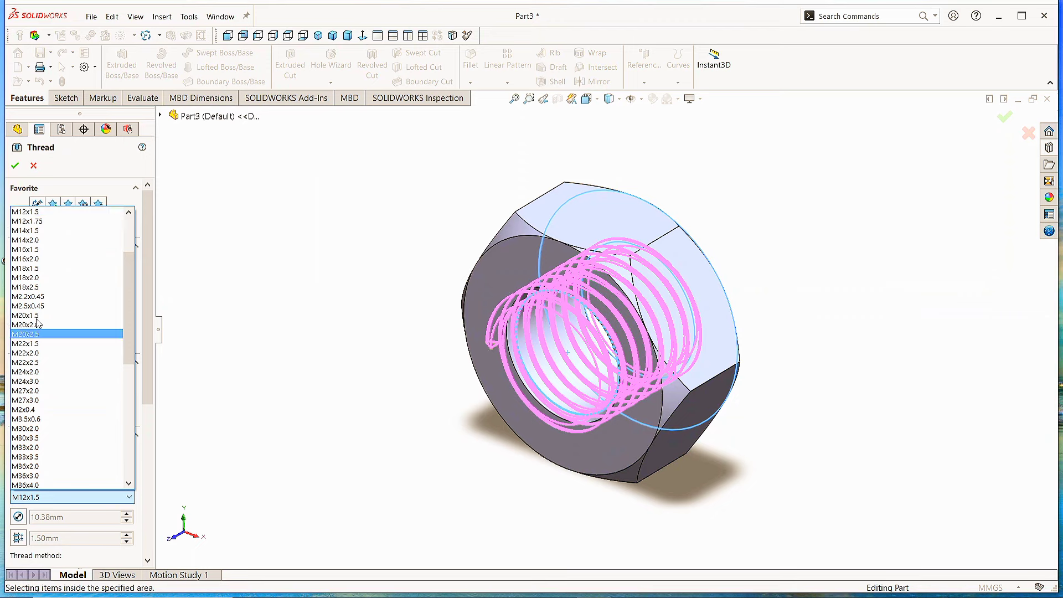
pyautogui.click(28, 212)
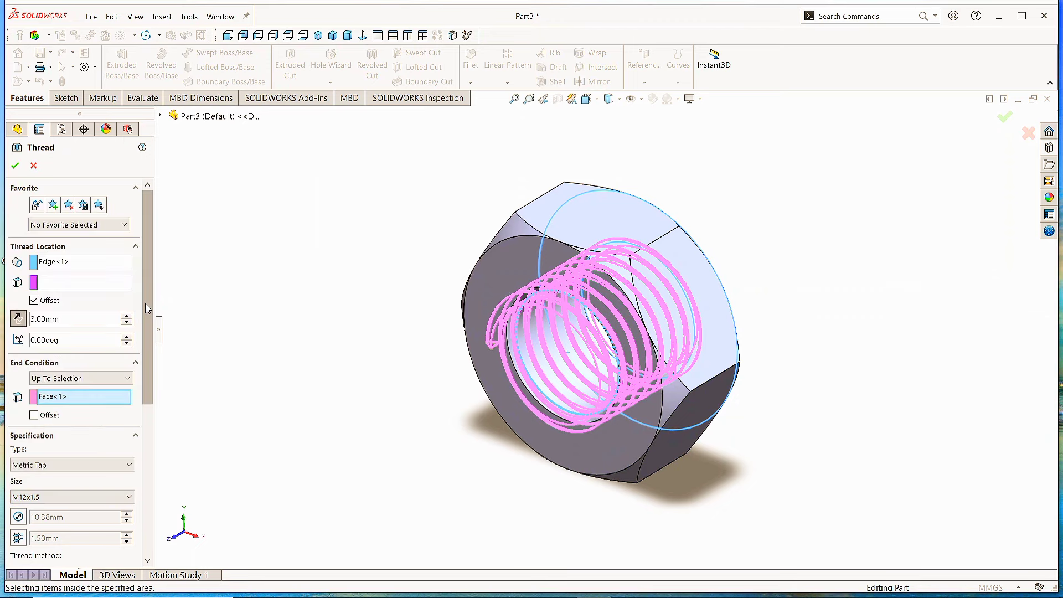
pyautogui.moveTo(147, 308); pyautogui.dragTo(159, 450)
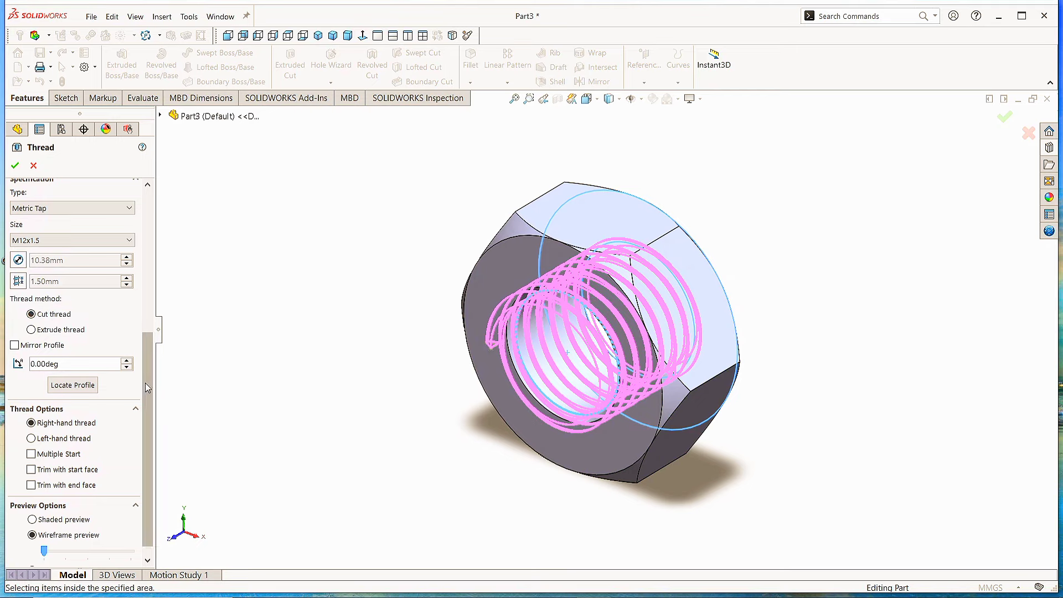
pyautogui.moveTo(146, 383); pyautogui.dragTo(137, 235)
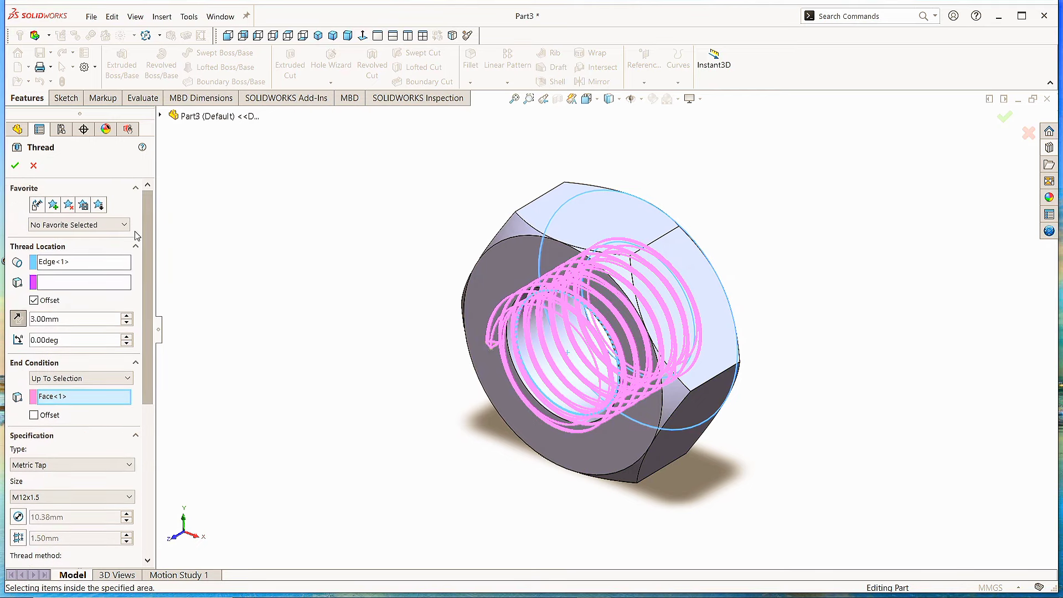
pyautogui.click(15, 166)
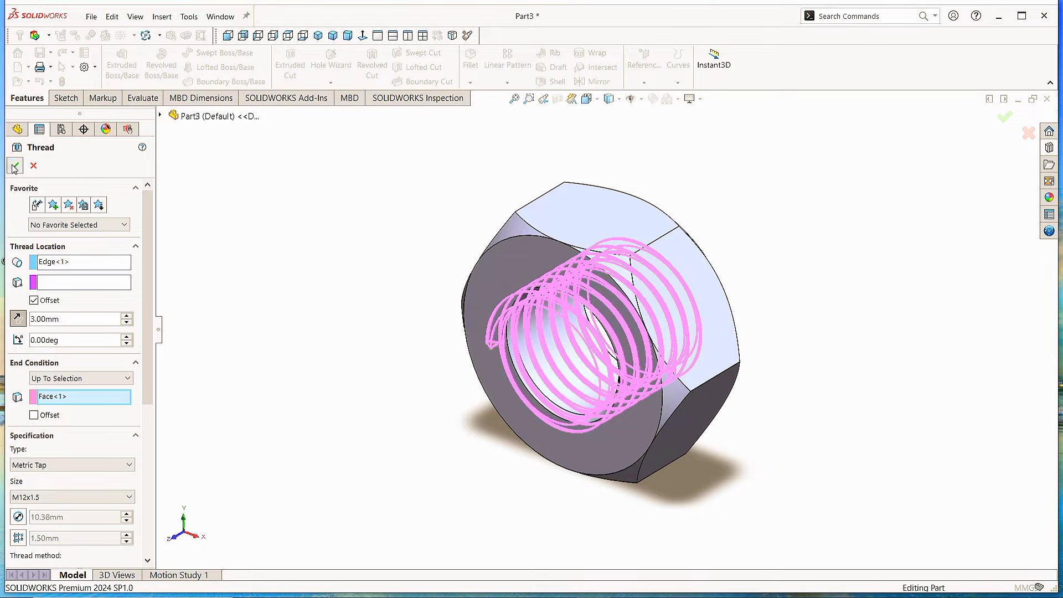
pyautogui.scroll(-2, 809, 391)
pyautogui.moveTo(809, 389); pyautogui.dragTo(828, 254, button='middle')
pyautogui.click(333, 38)
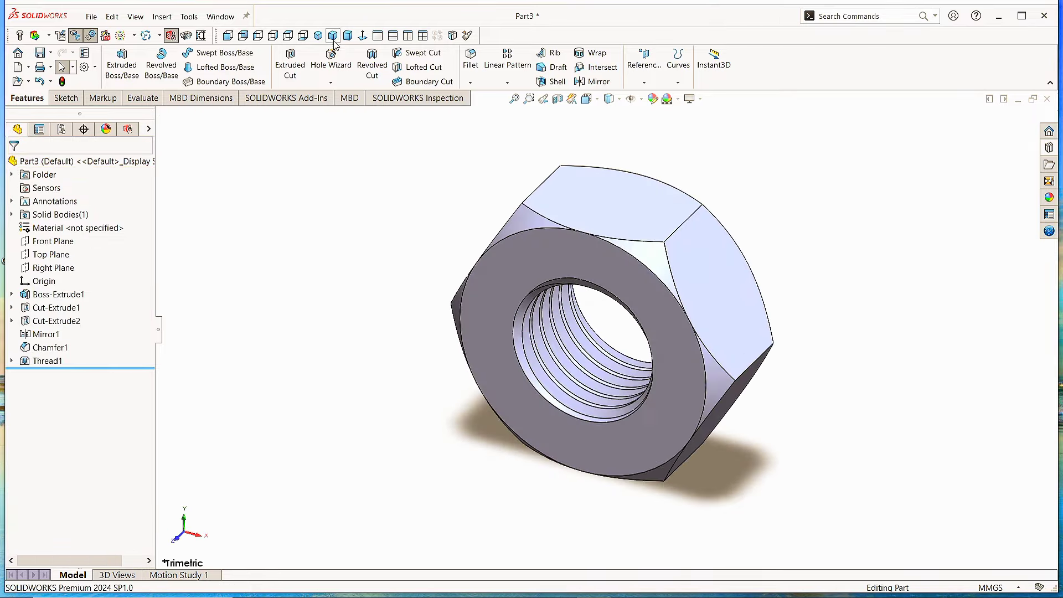
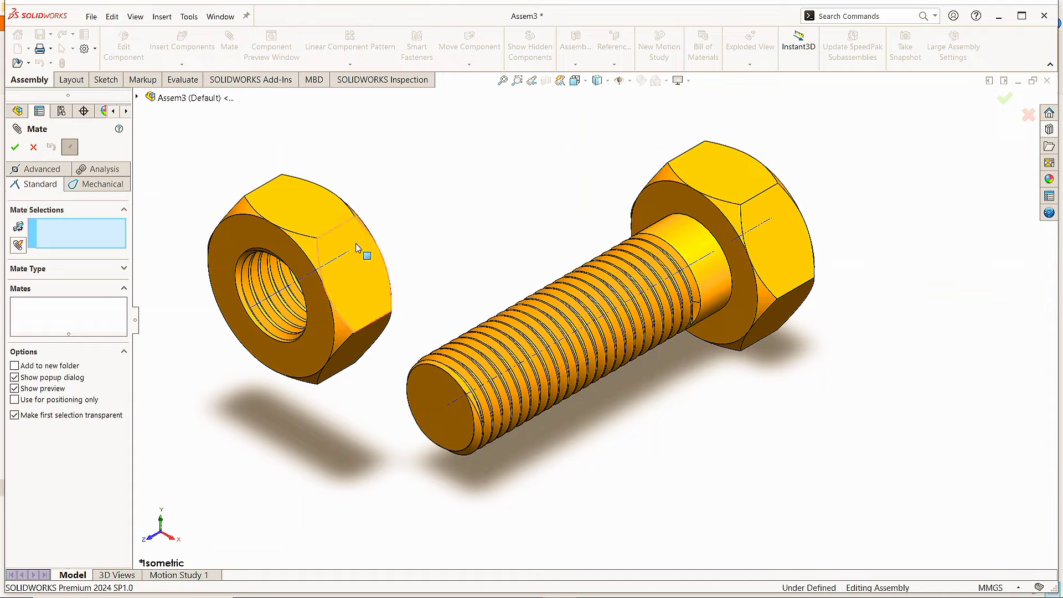
# Step: Add a coincident mate between the nut's axis and the bolt's axis, and hide the temporary axes
pyautogui.click(345, 261)
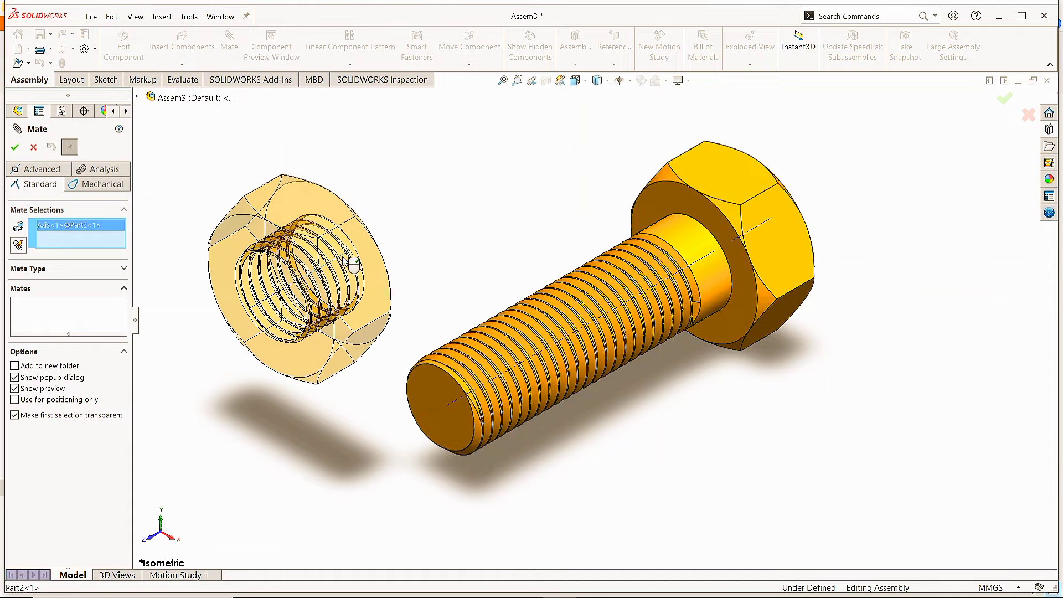
pyautogui.click(758, 228)
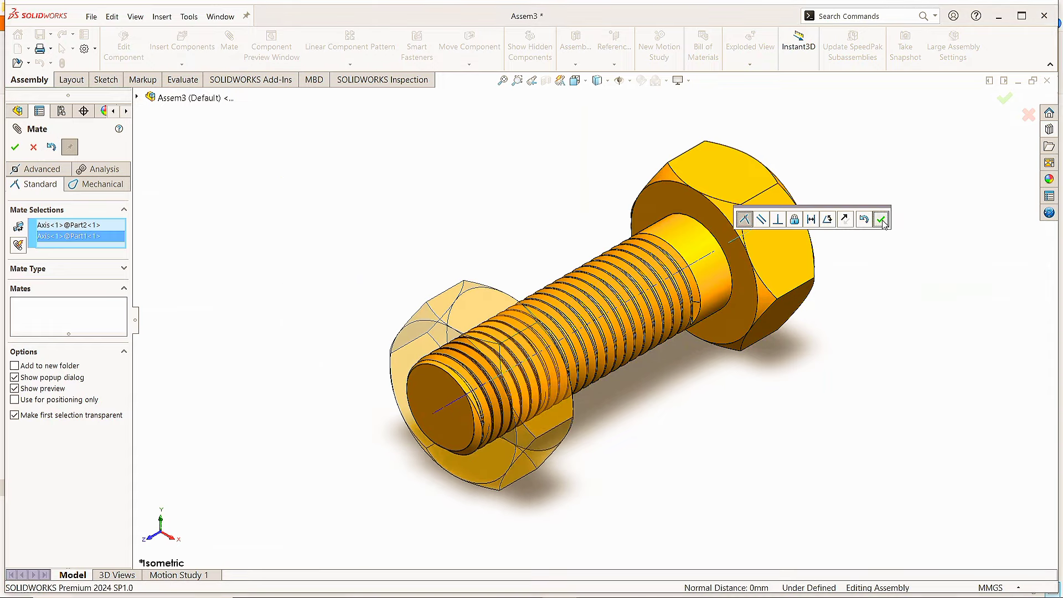
pyautogui.click(880, 220)
pyautogui.click(15, 146)
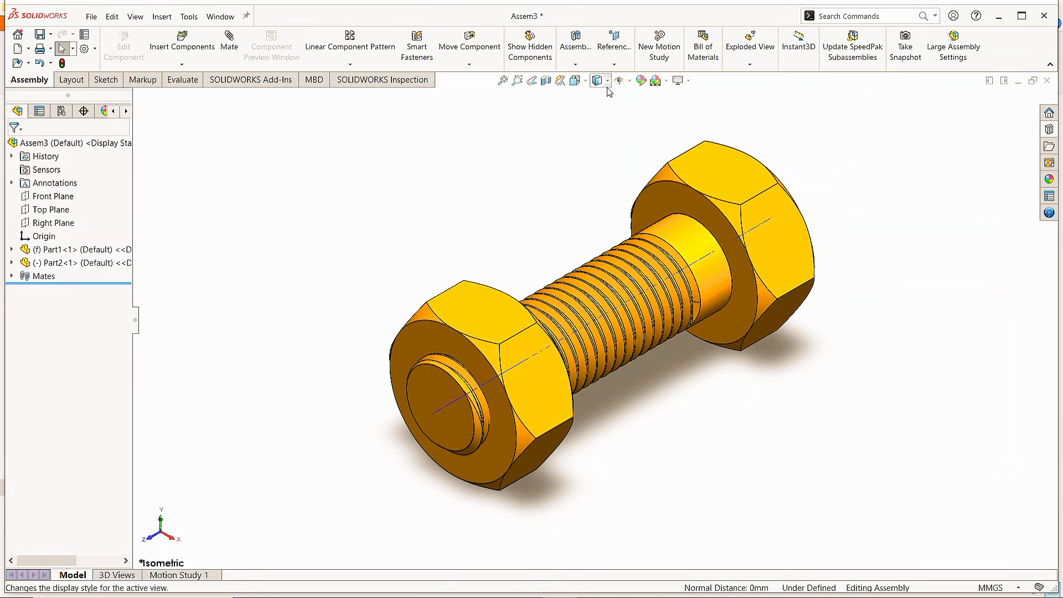
pyautogui.click(631, 82)
pyautogui.click(635, 111)
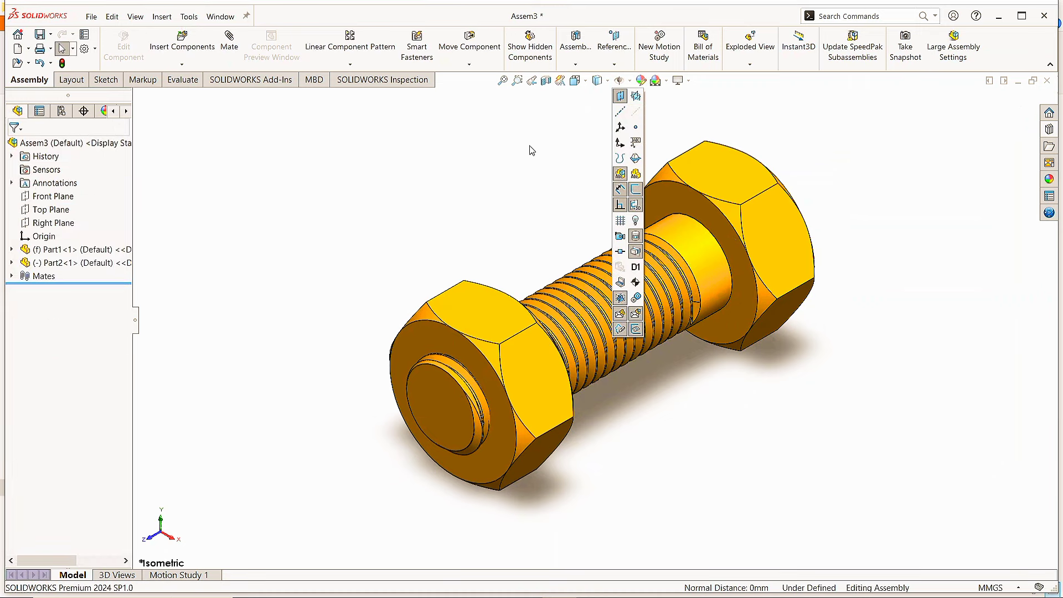
# Step: Create a section view of the assembly through the Right Plane of the bolt part
pyautogui.click(545, 81)
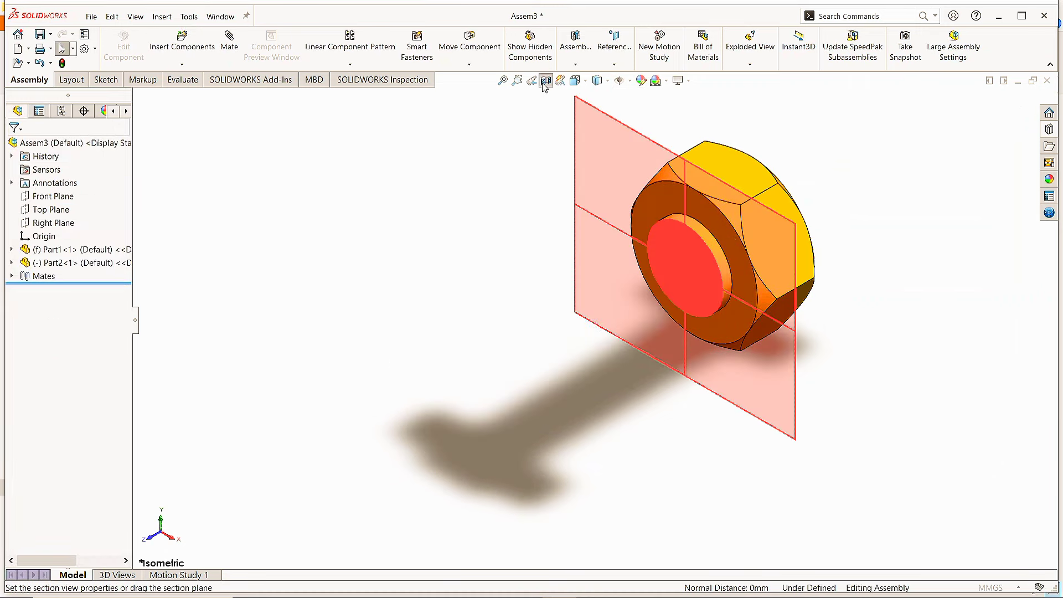
pyautogui.click(138, 98)
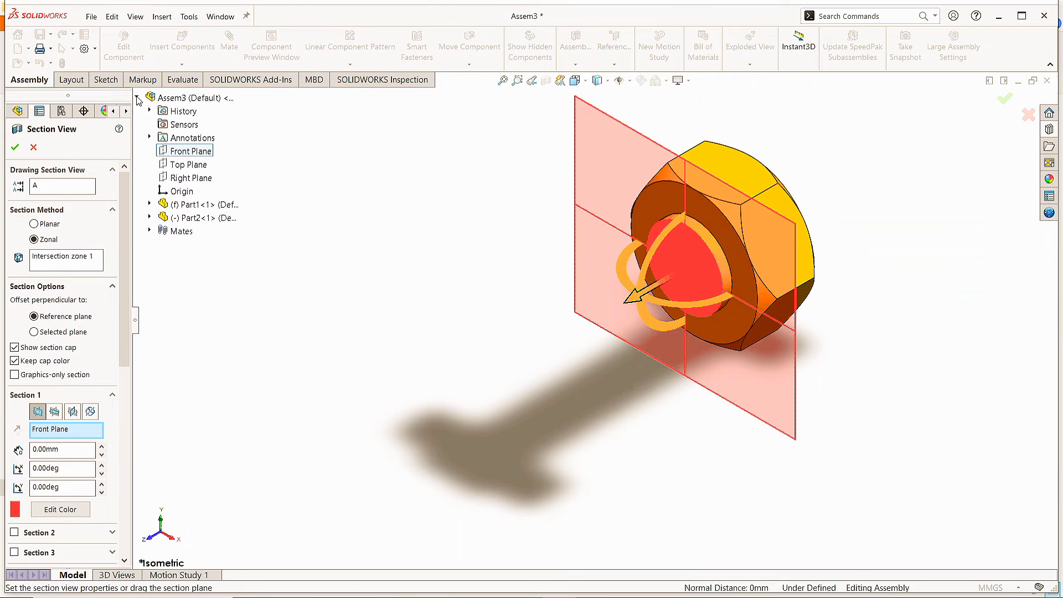
pyautogui.click(149, 205)
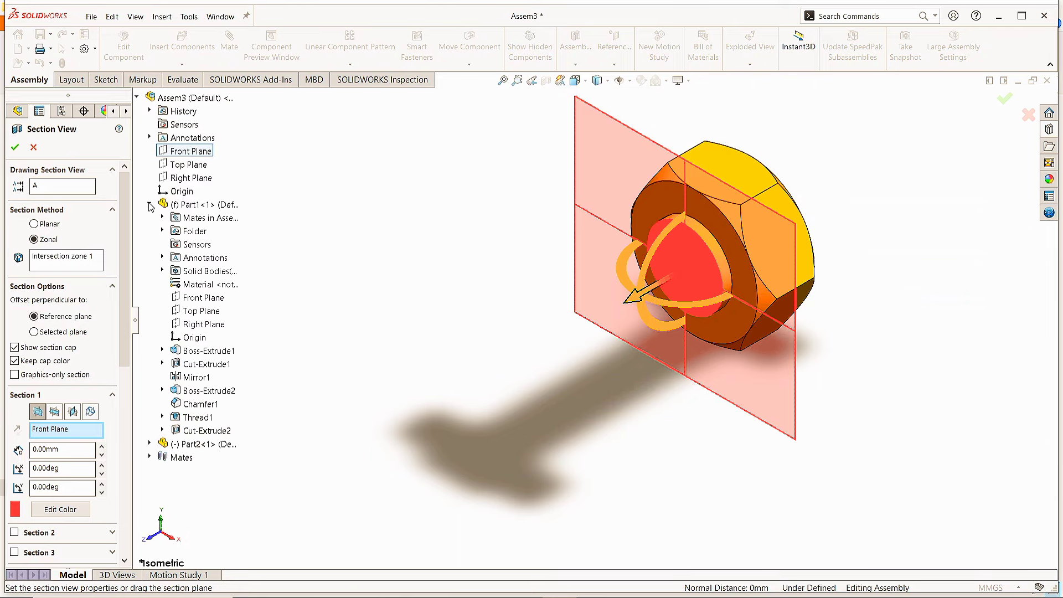
pyautogui.click(216, 329)
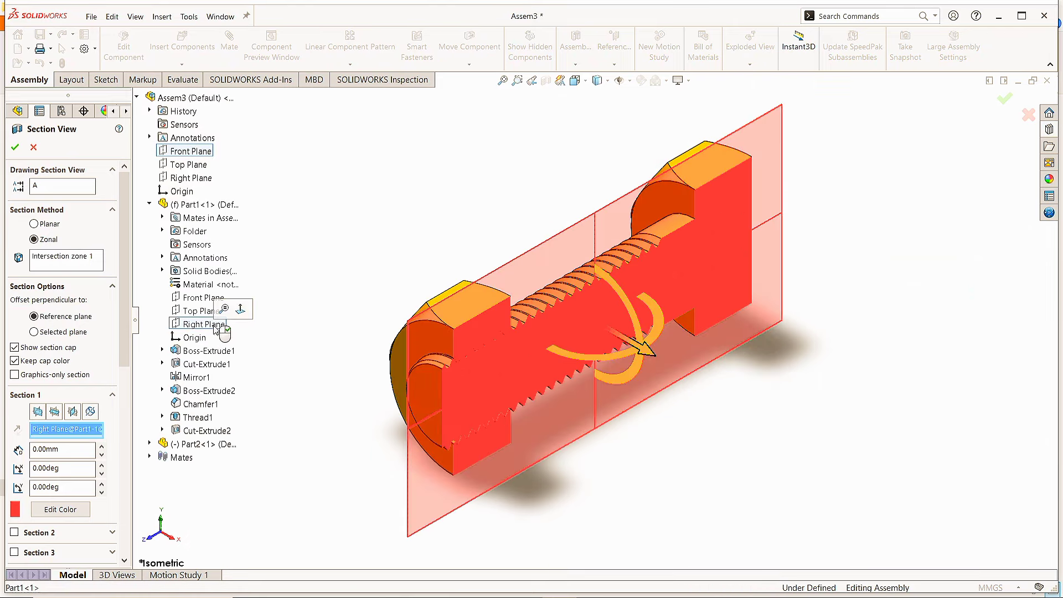
pyautogui.click(15, 148)
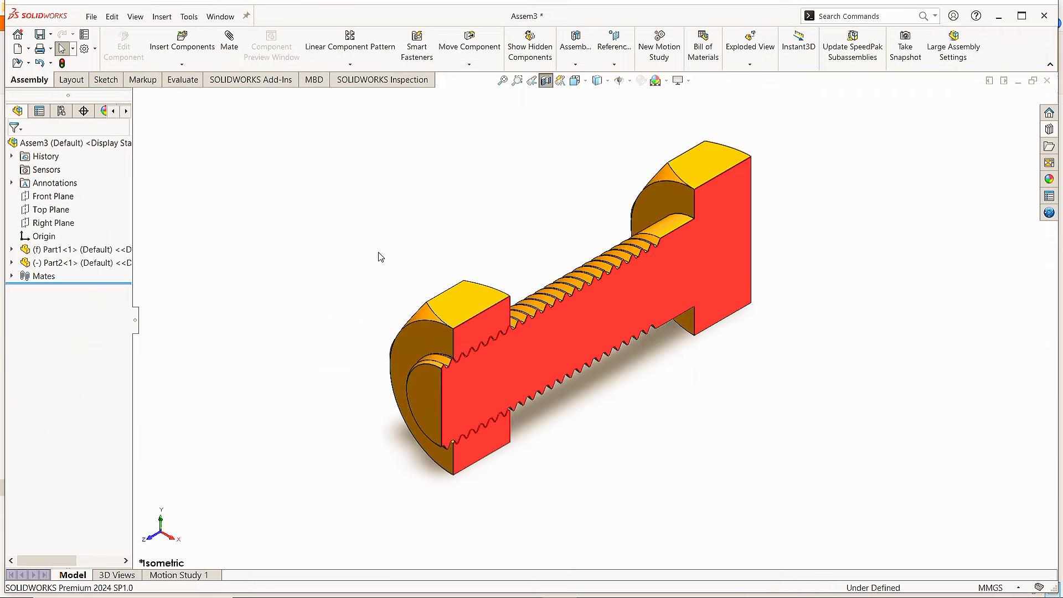
# Step: Slide the nut slightly along the bolt so their thread profiles line up in the right-side section view, and return to isometric view
pyautogui.hotkey('ctrl', '4')
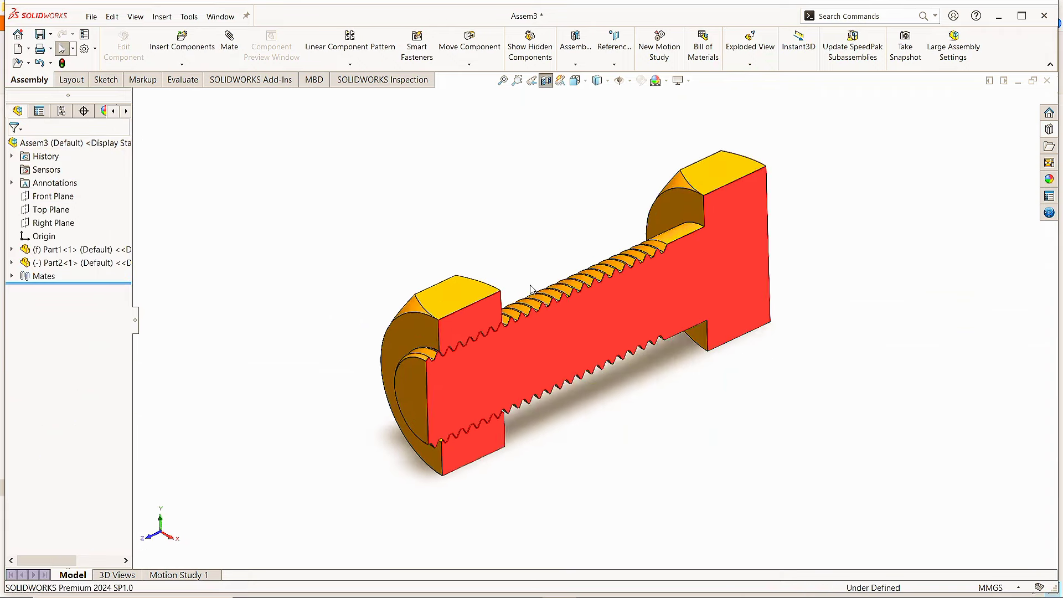
pyautogui.scroll(-8, 423, 281)
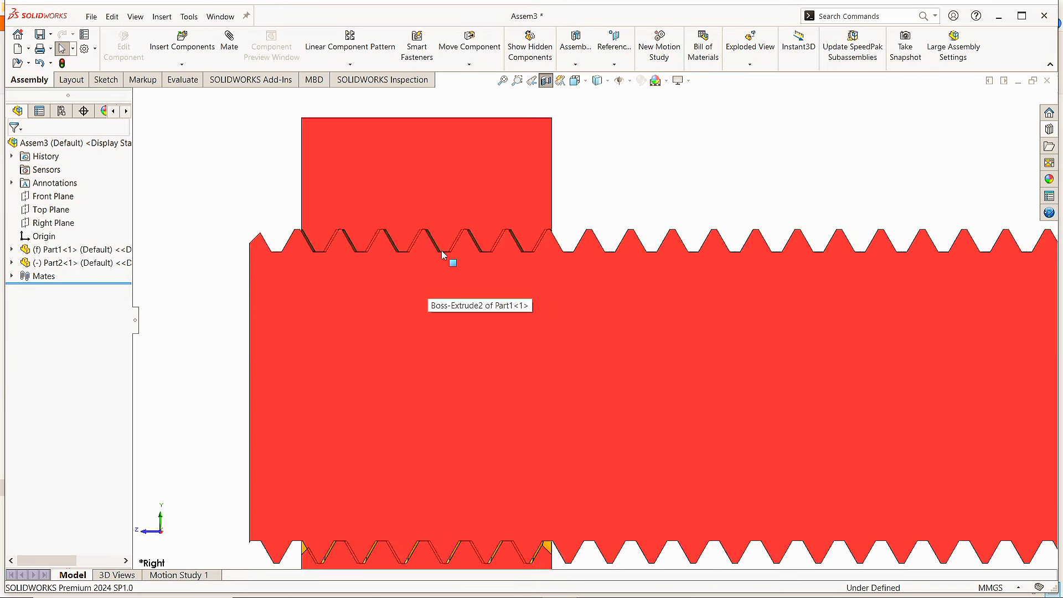
pyautogui.click(608, 196)
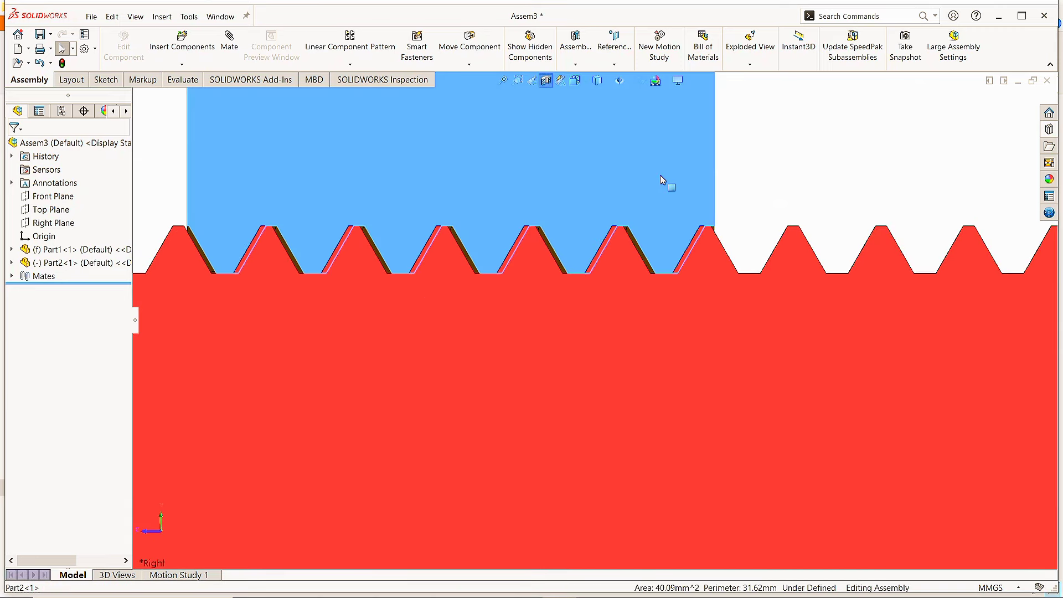
pyautogui.moveTo(660, 175); pyautogui.dragTo(644, 177)
pyautogui.scroll(10, 644, 179)
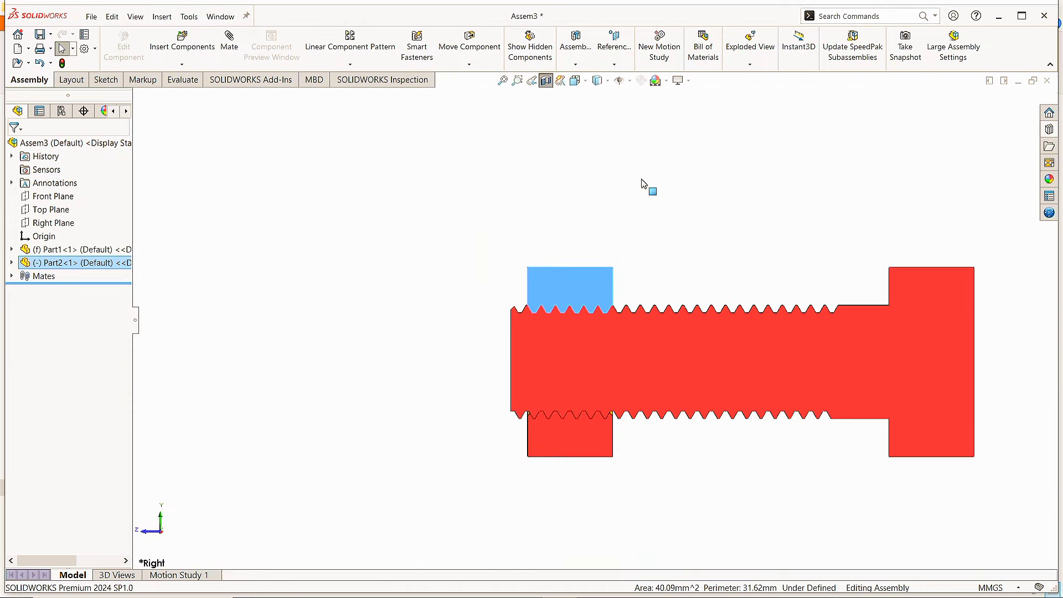
pyautogui.hotkey('ctrl', '7')
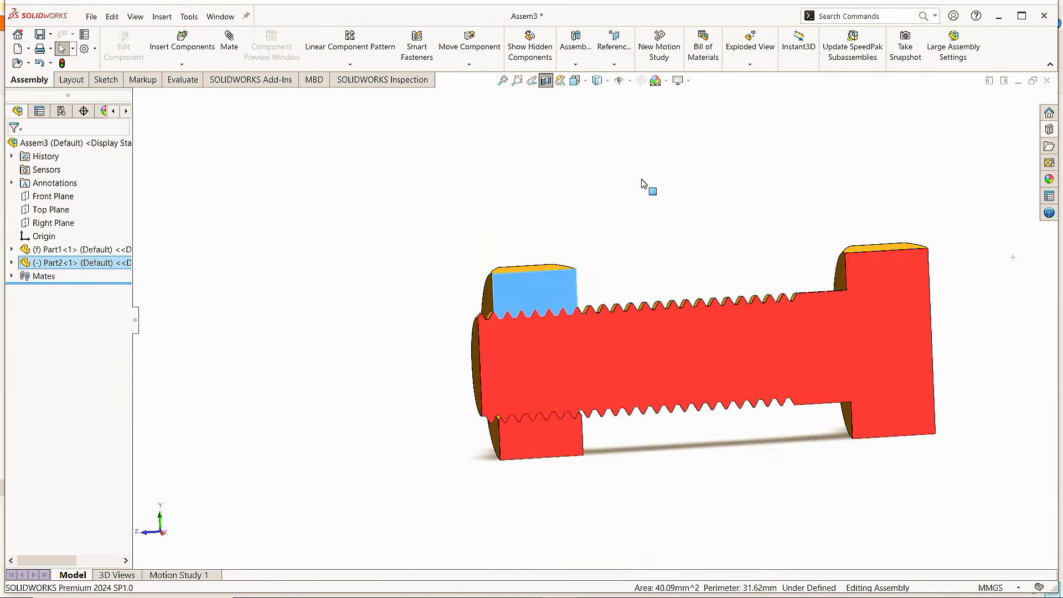
pyautogui.click(372, 268)
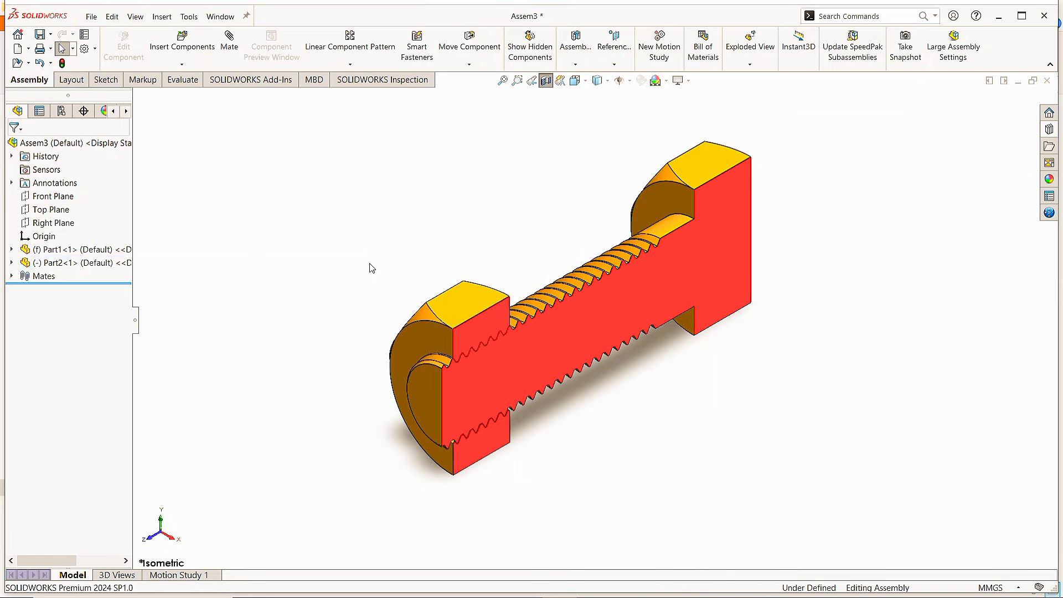
# Step: Start a mechanical Screw mate defined by distance per revolution with a value of 1.5 mm
pyautogui.click(229, 54)
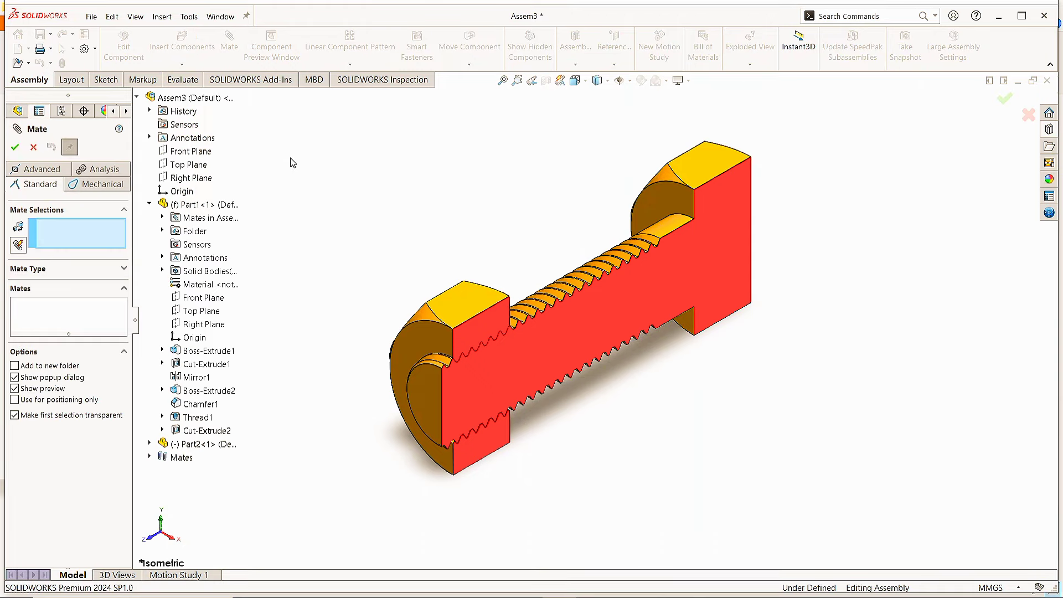
pyautogui.click(111, 186)
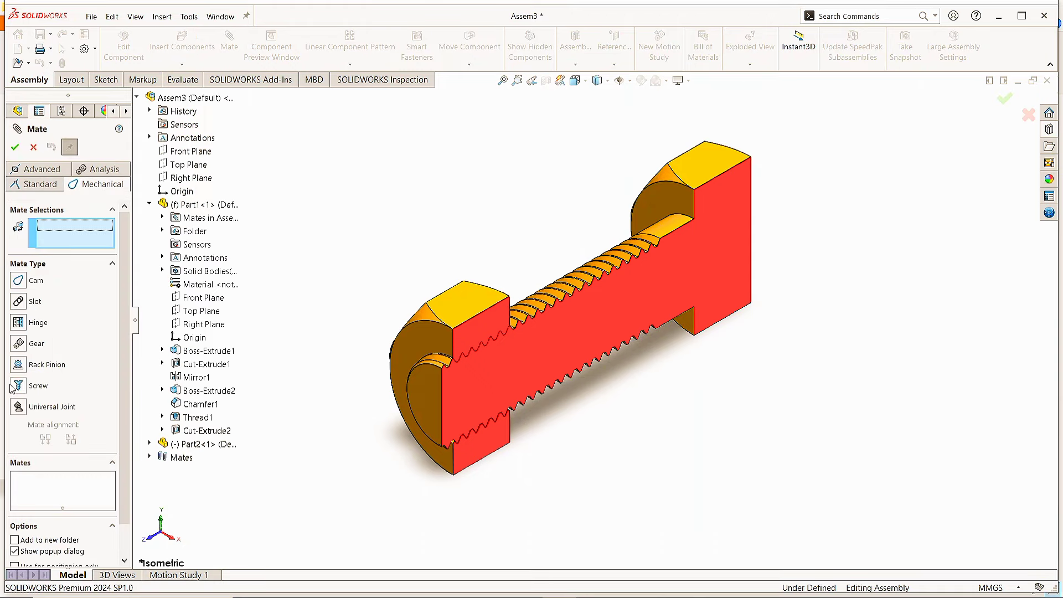
pyautogui.click(18, 386)
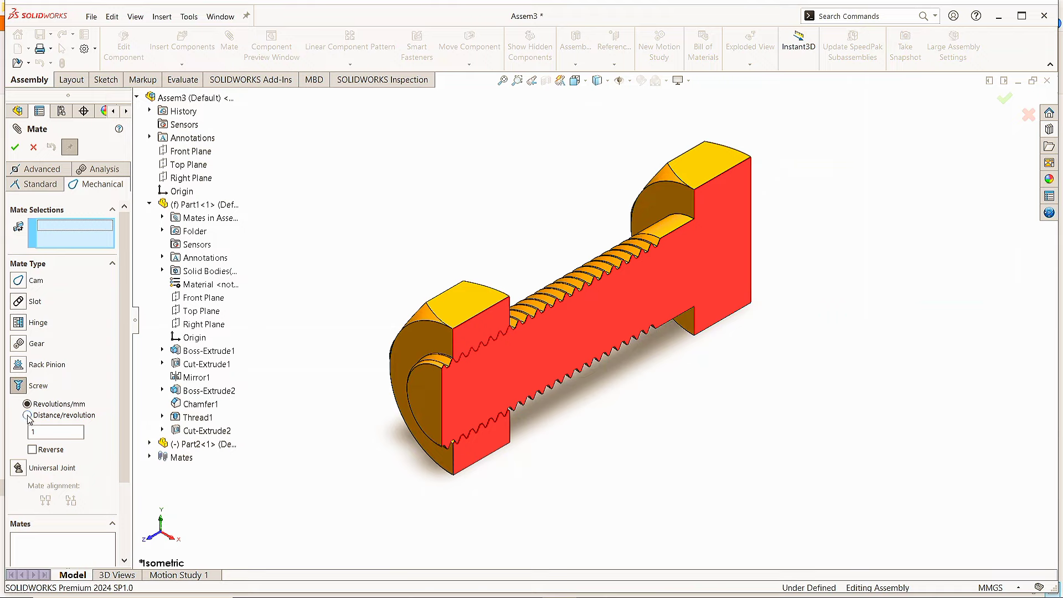
pyautogui.rightClick(66, 433)
pyautogui.doubleClick(66, 431)
# Step: Show the temporary axes and create the screw mate between the bolt's thread face and the nut's axis, with Reverse enabled
pyautogui.scroll(-10, 547, 308)
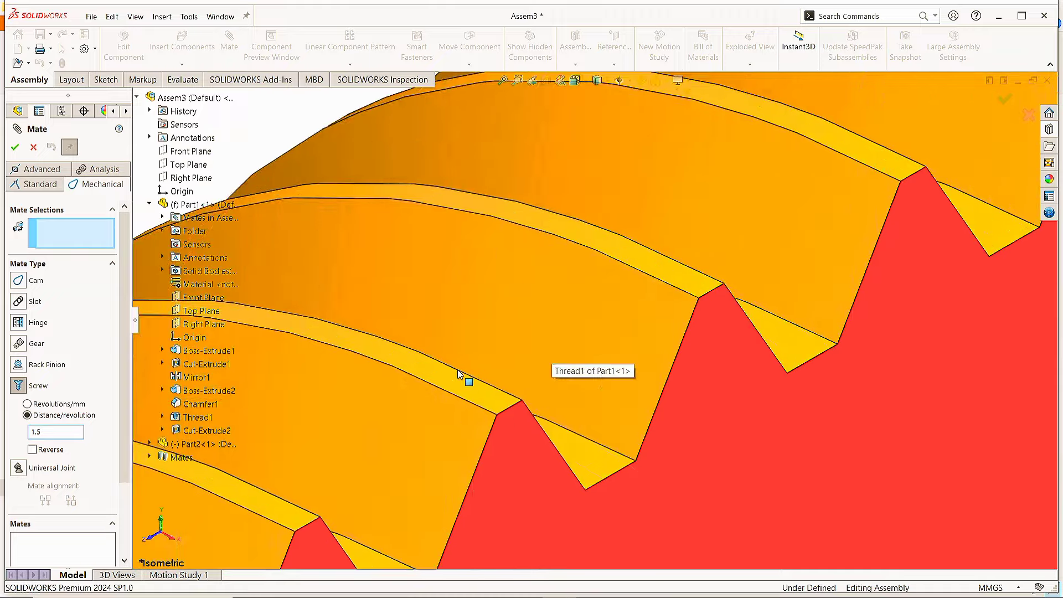
pyautogui.click(427, 372)
pyautogui.scroll(6, 429, 373)
pyautogui.scroll(5, 431, 375)
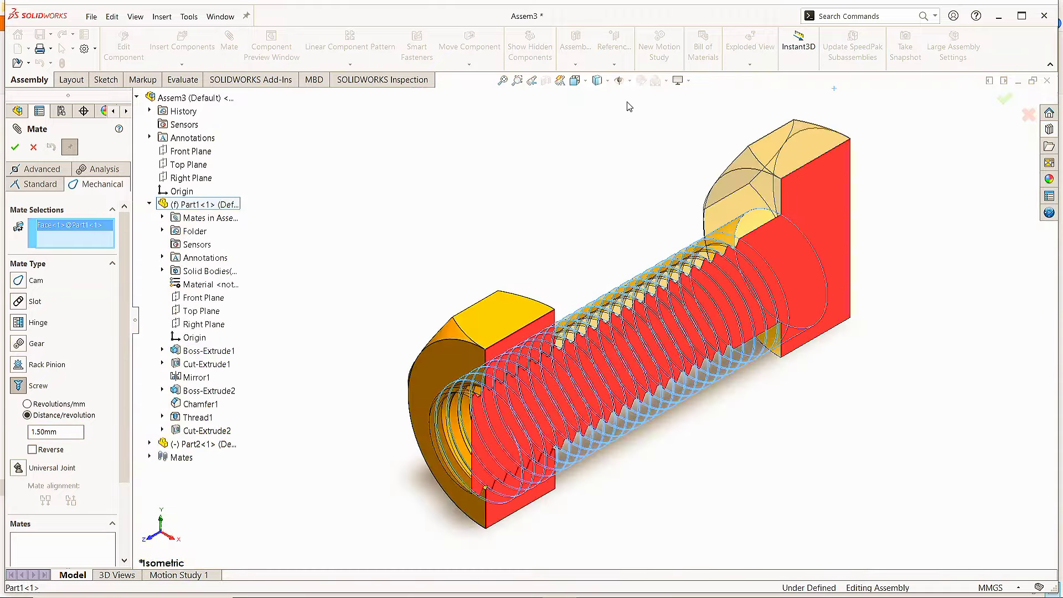
pyautogui.click(629, 81)
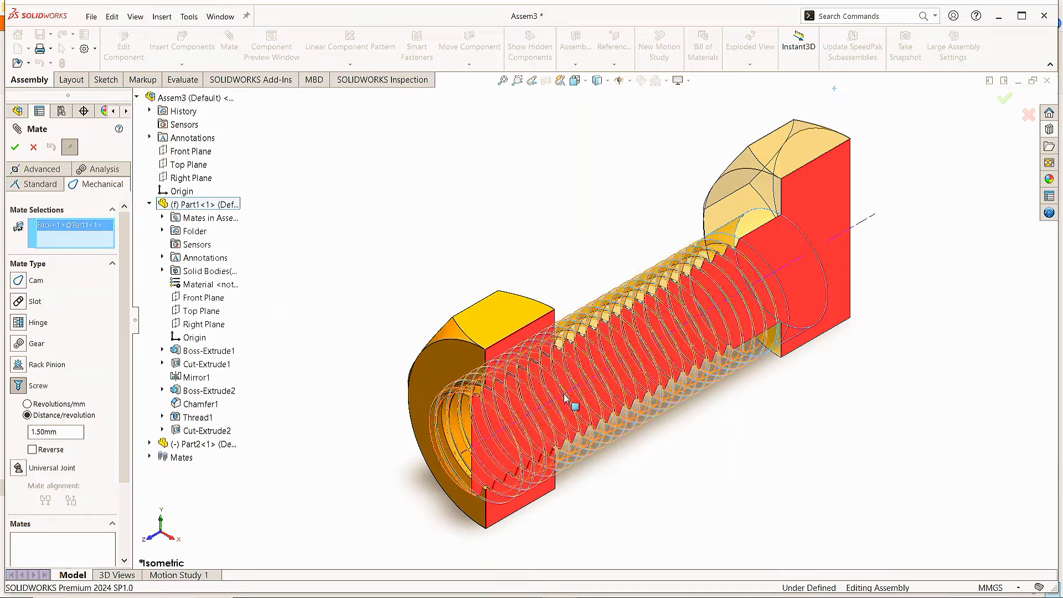
pyautogui.scroll(-5, 570, 393)
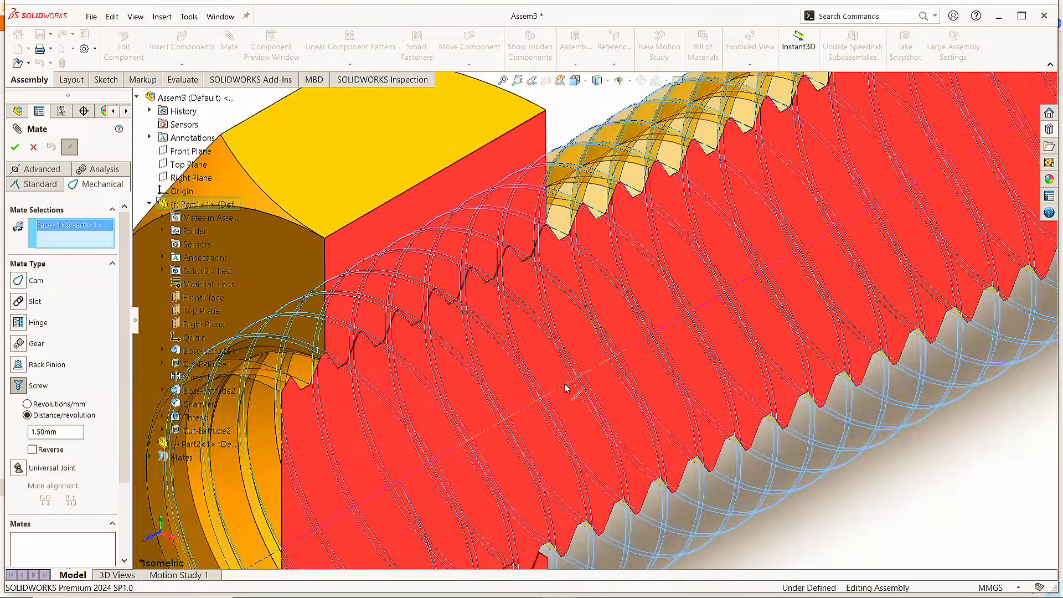
pyautogui.click(566, 387)
pyautogui.scroll(5, 556, 383)
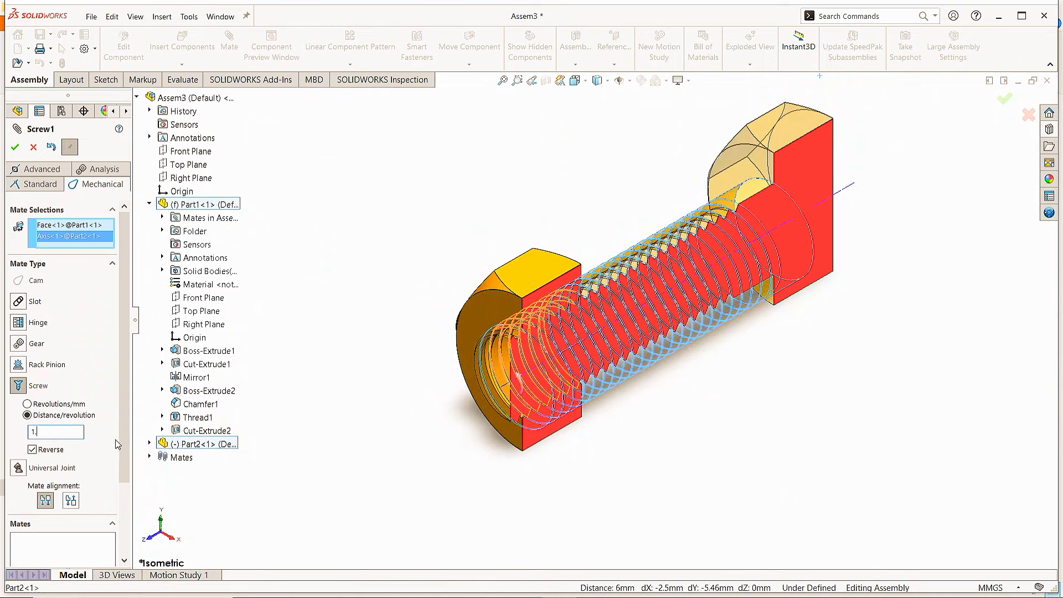
pyautogui.click(15, 148)
pyautogui.click(14, 147)
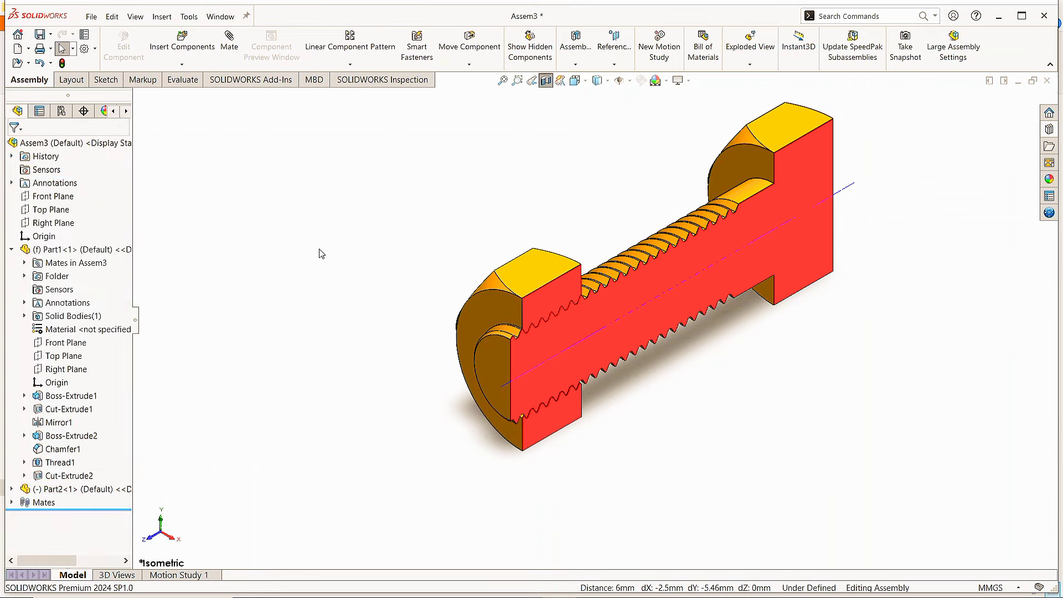
# Step: Move the nut along the bolt to test the screw mate, and check the thread engagement in the right-side section view
pyautogui.moveTo(539, 273); pyautogui.dragTo(592, 344)
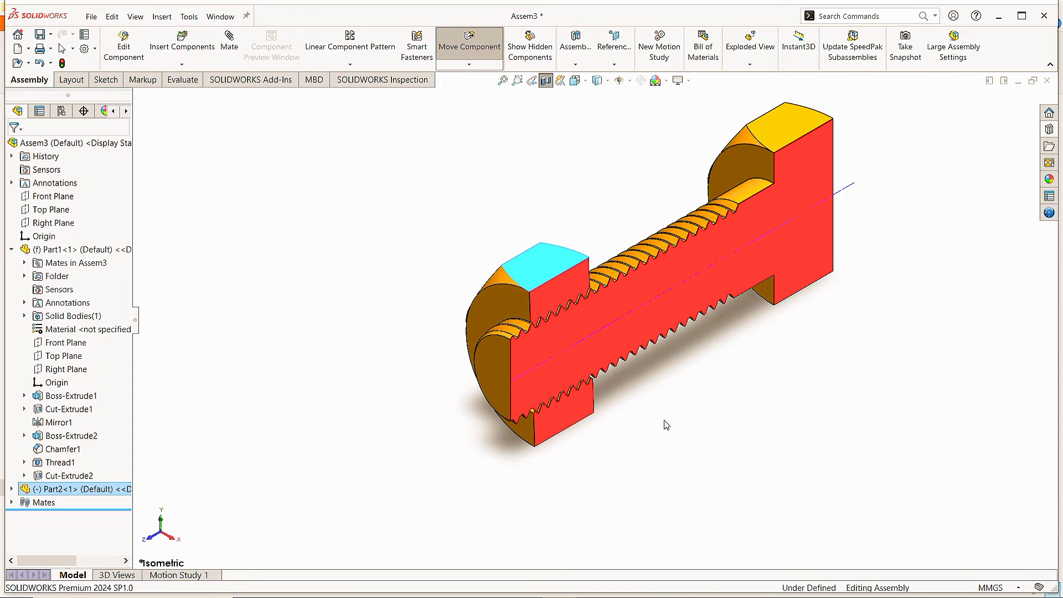
pyautogui.press('Escape')
pyautogui.hotkey('ctrl', '4')
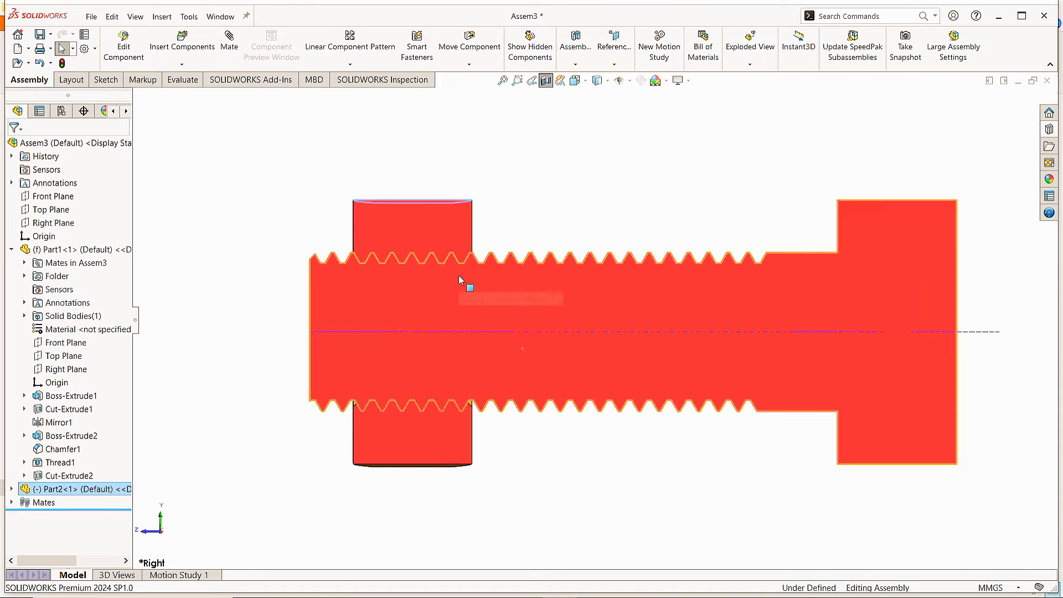
pyautogui.scroll(5, 458, 275)
pyautogui.scroll(-3, 458, 275)
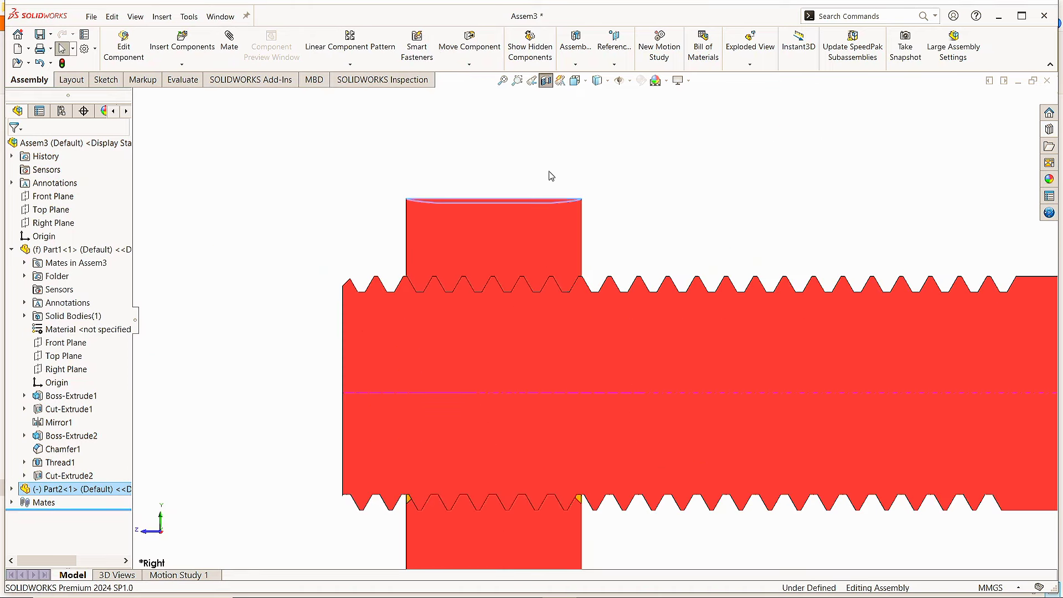
# Step: Return to the isometric view, hide the temporary axes and turn off the section view of the assembly
pyautogui.scroll(-3, 567, 388)
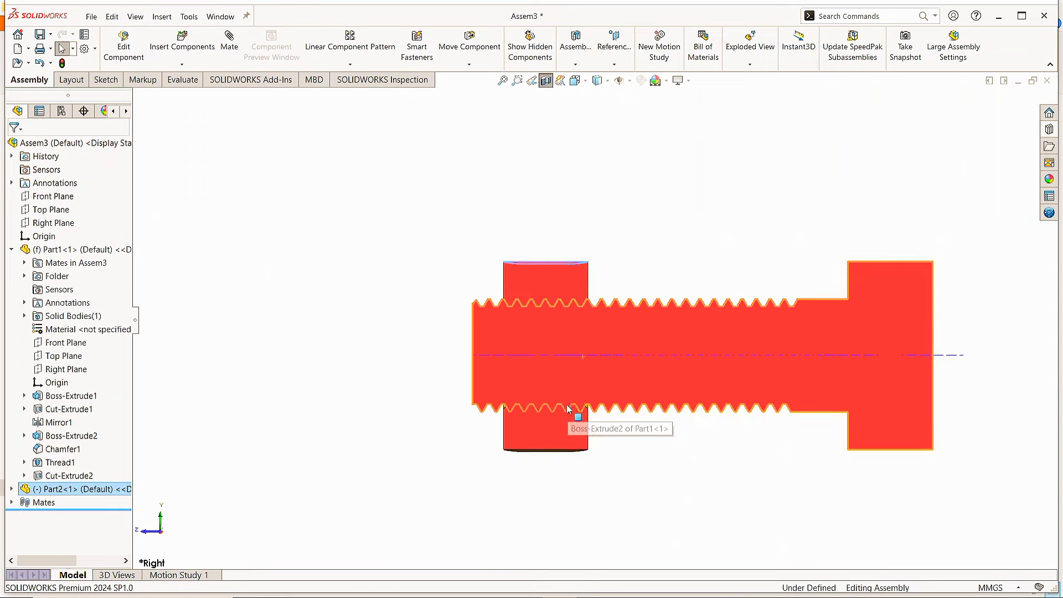
pyautogui.hotkey('ctrl', '7')
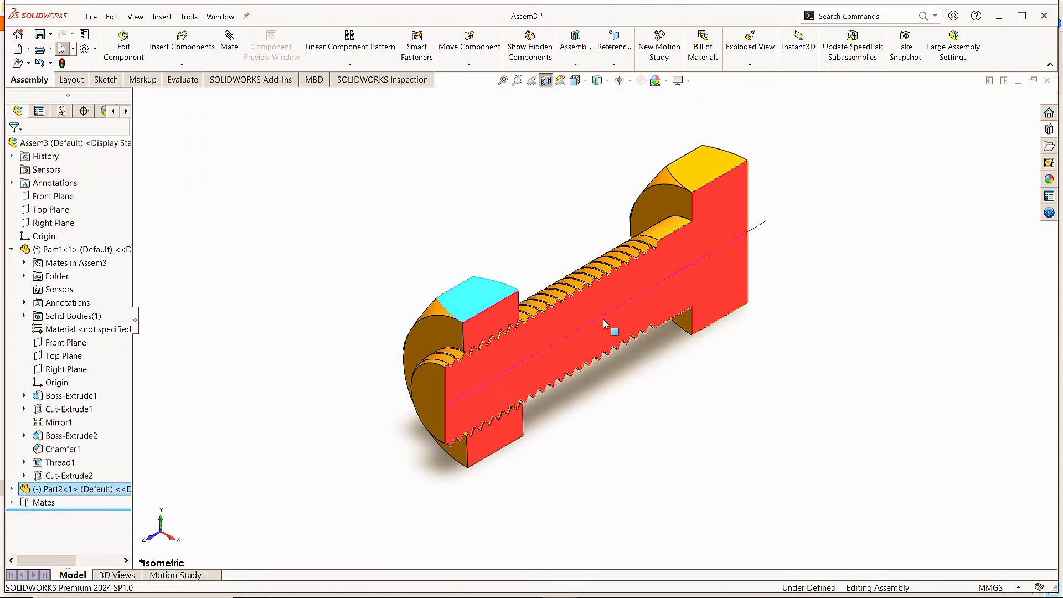
pyautogui.click(630, 81)
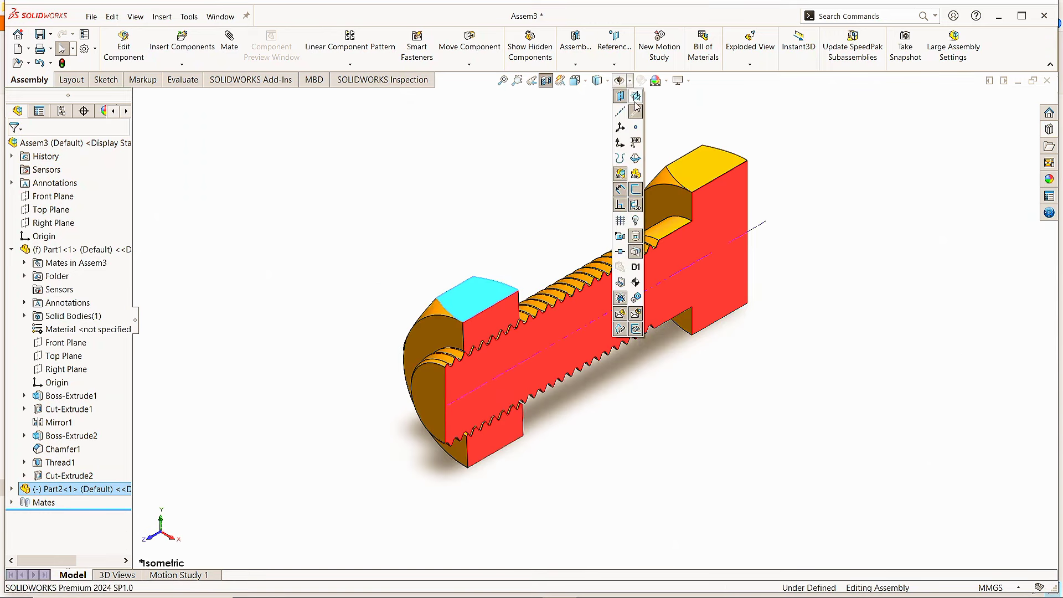
pyautogui.click(637, 113)
pyautogui.click(299, 209)
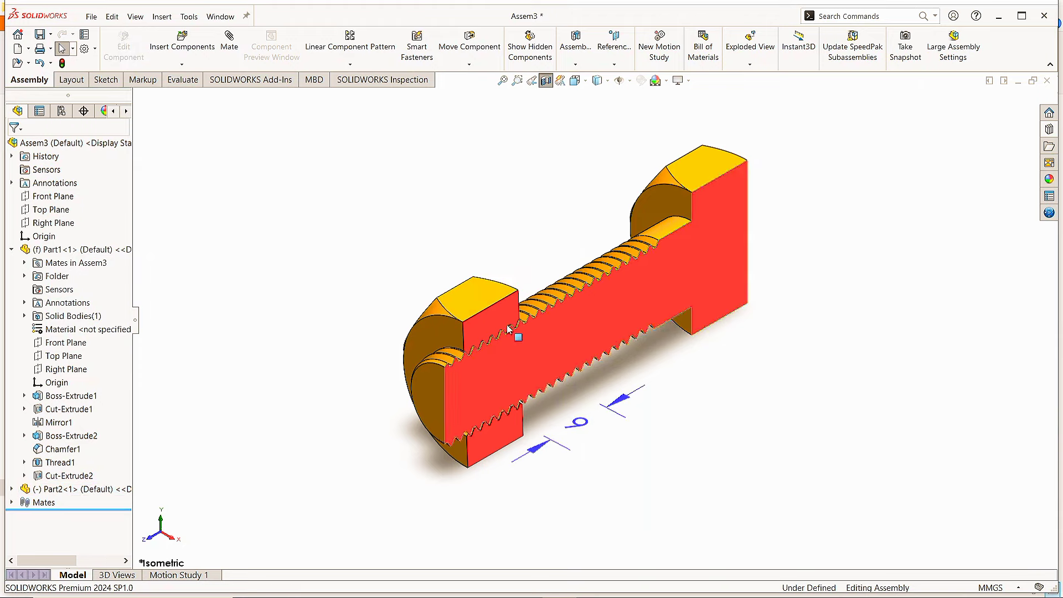
pyautogui.click(545, 80)
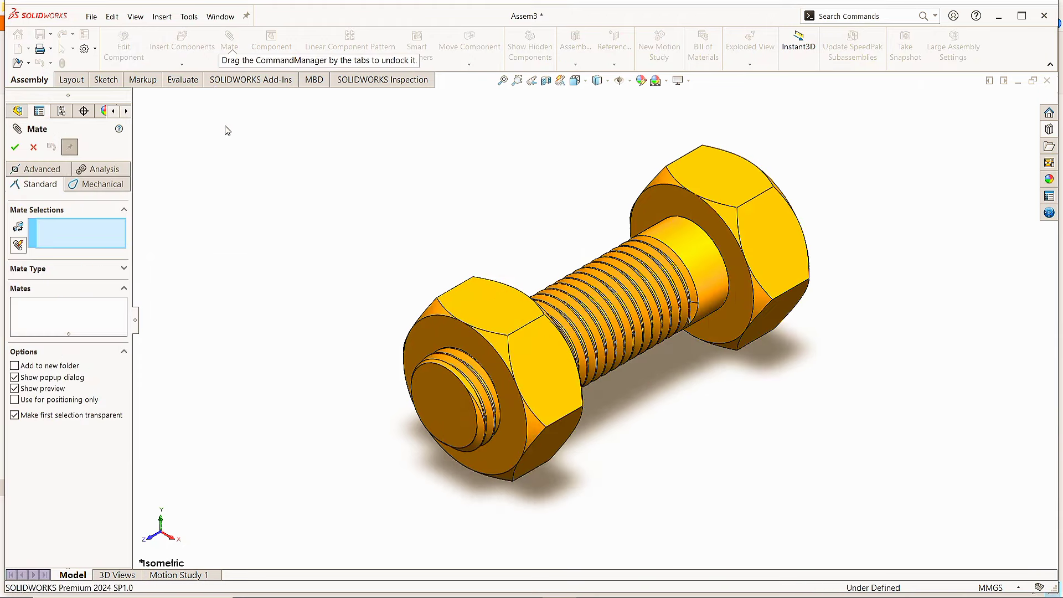
# Step: Start an advanced distance limit mate with the distance set to 5 mm
pyautogui.click(44, 173)
pyautogui.click(21, 386)
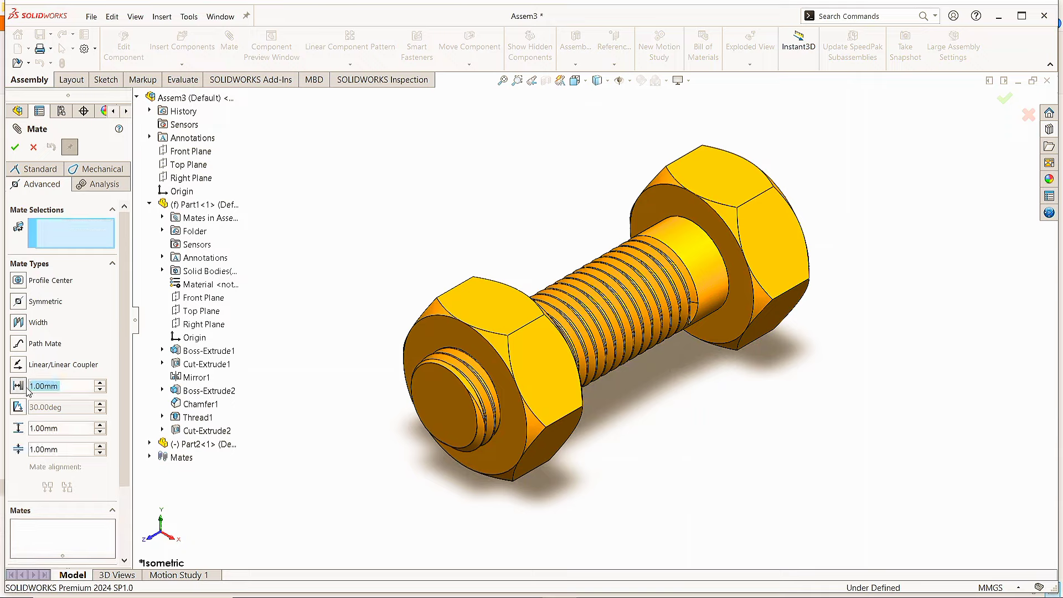
pyautogui.write('5')
pyautogui.press('Return')
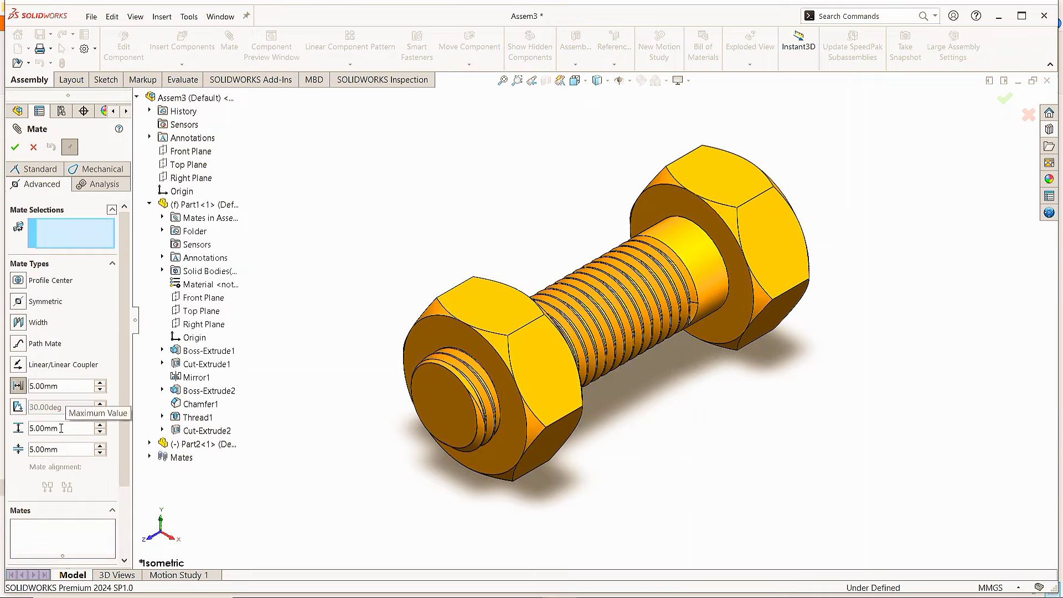
# Step: Apply the limit mate between the bolt head's inner face and the nut's facing side, with a 40 mm maximum and 5 mm minimum
pyautogui.click(730, 259)
pyautogui.moveTo(759, 380); pyautogui.dragTo(476, 314, button='middle')
pyautogui.click(477, 315)
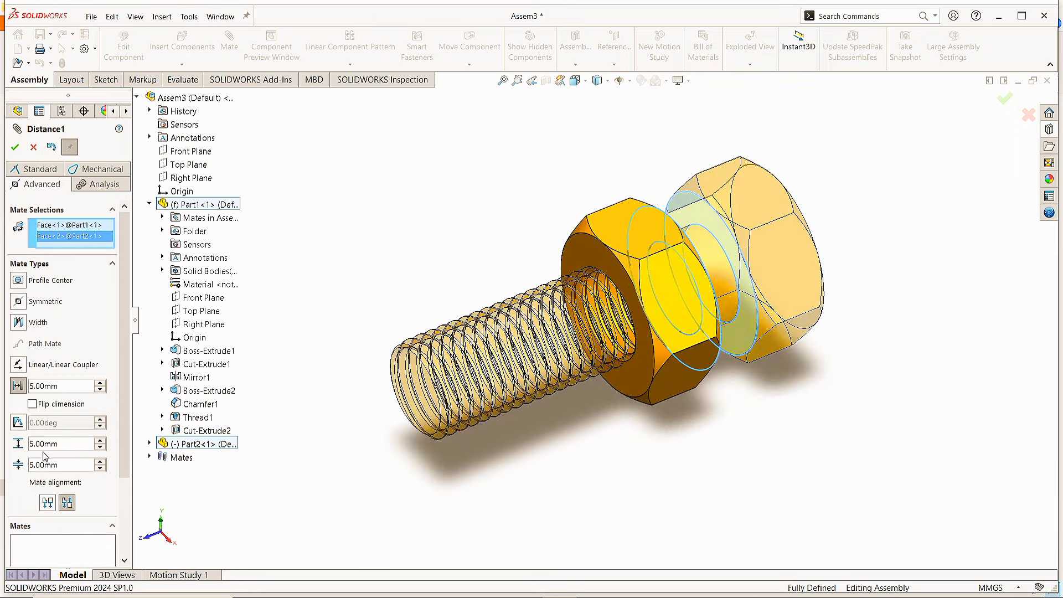
pyautogui.write('40')
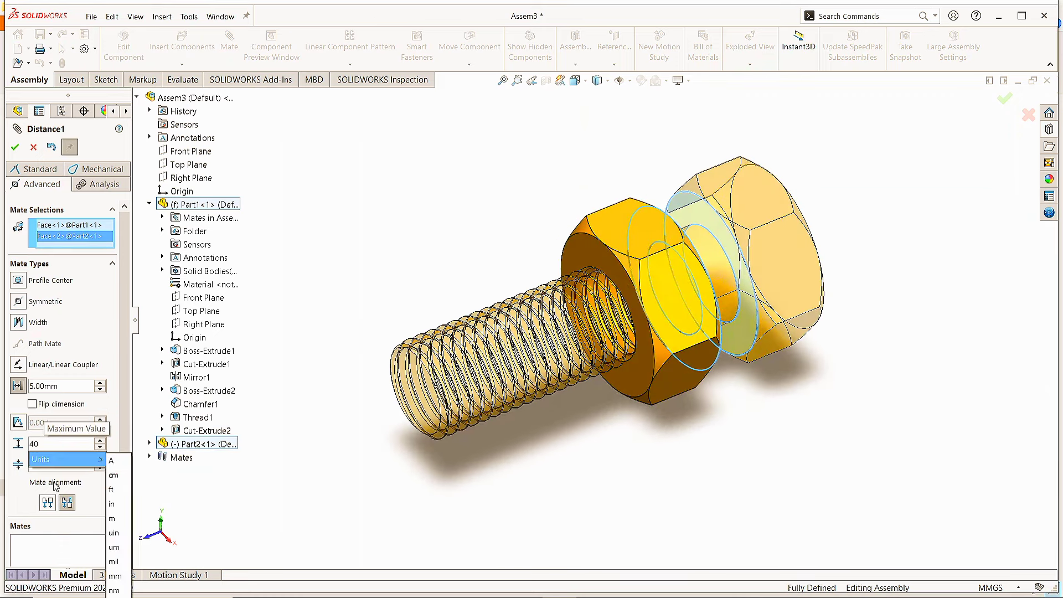
pyautogui.press('Return')
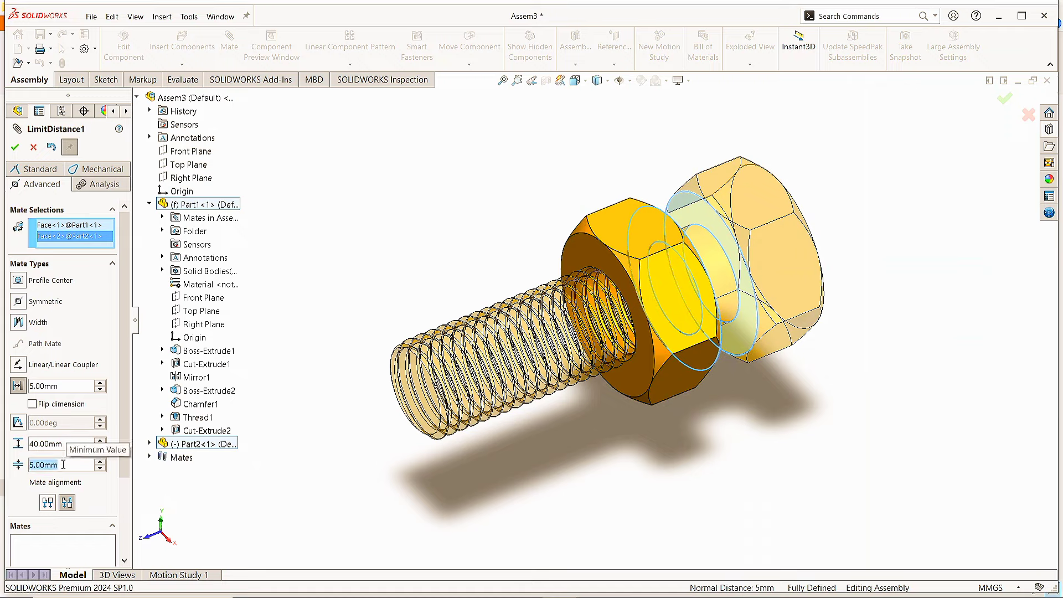
pyautogui.click(15, 147)
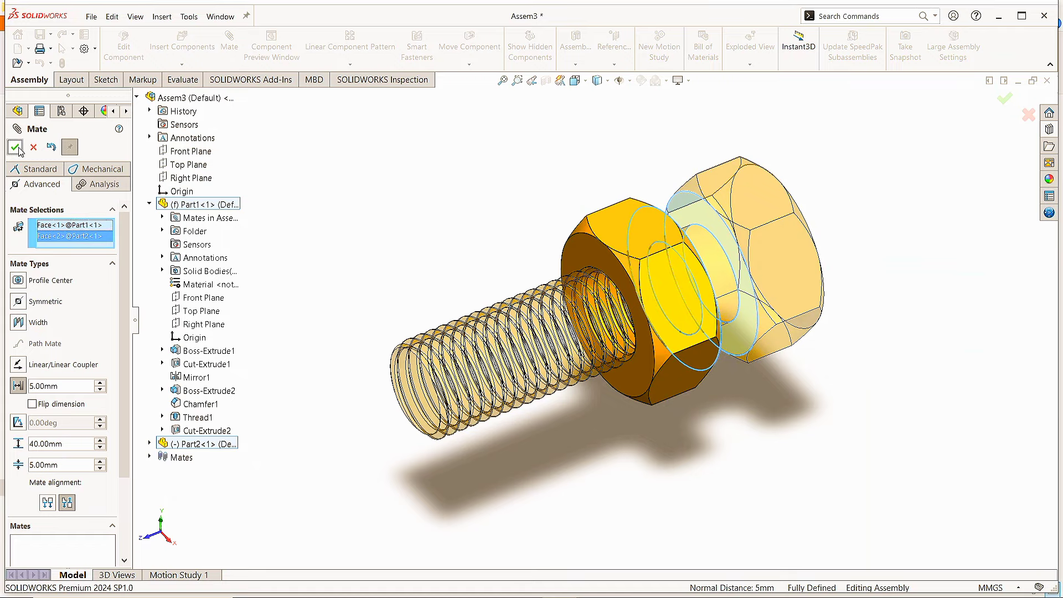
pyautogui.click(16, 148)
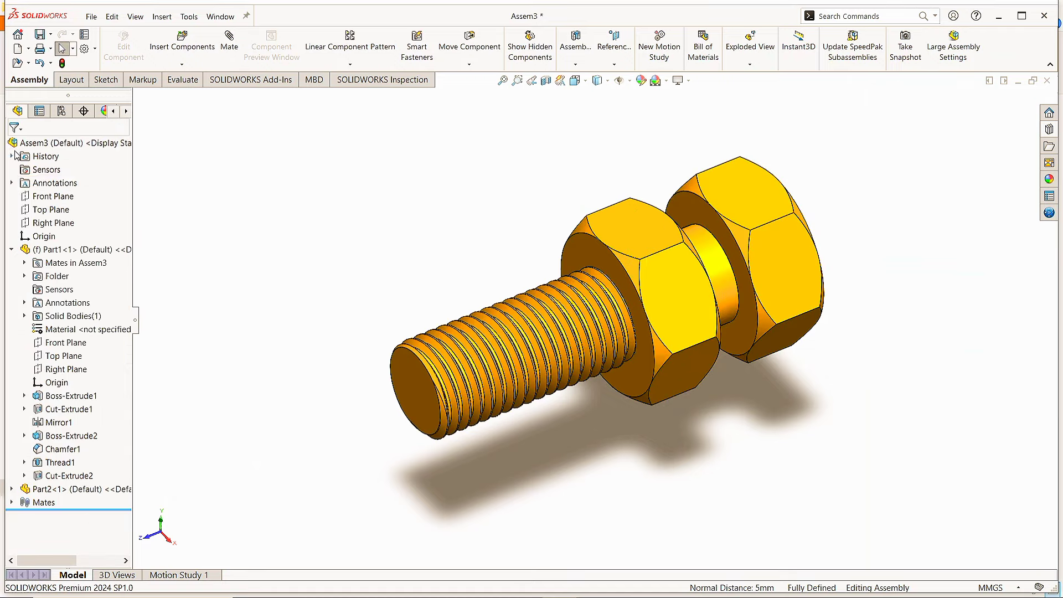
# Step: Turn the nut on the bolt to test the screw and limit mates, and examine the bolt from another angle
pyautogui.moveTo(639, 238); pyautogui.dragTo(609, 443)
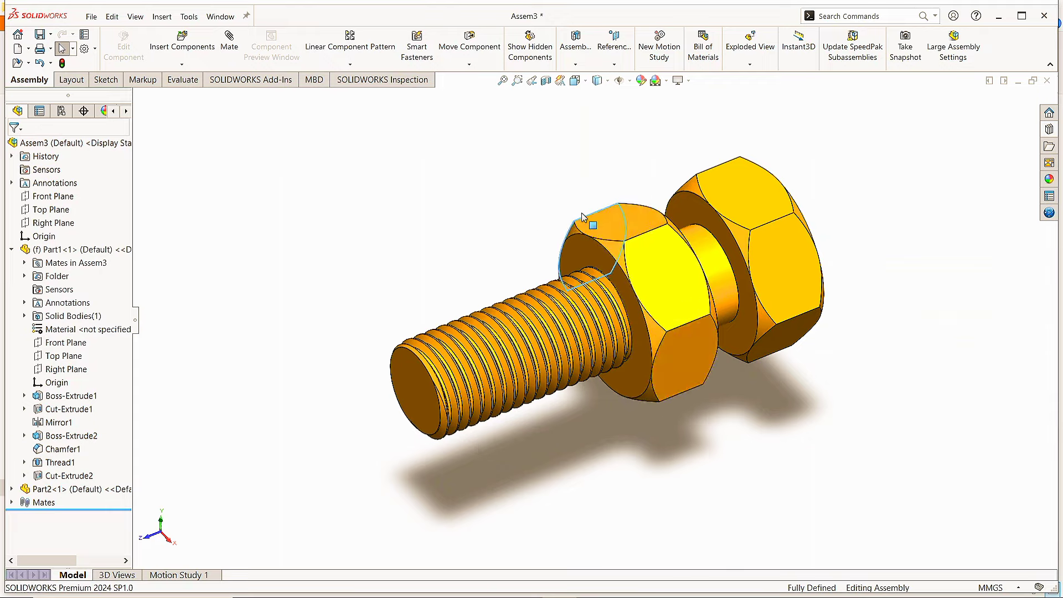
pyautogui.moveTo(651, 472); pyautogui.dragTo(608, 429)
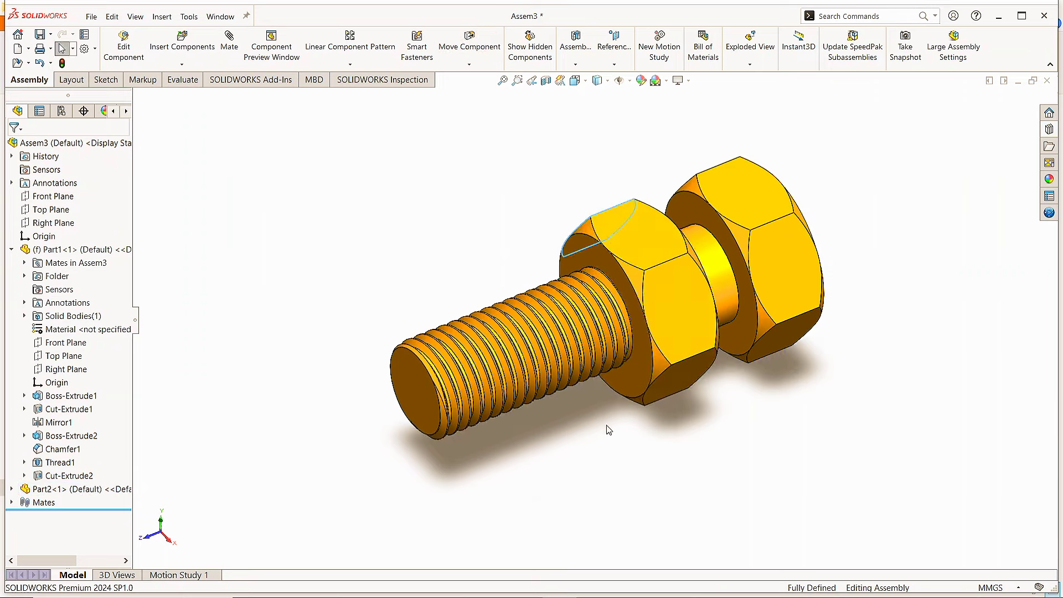
pyautogui.moveTo(722, 418); pyautogui.dragTo(698, 445, button='middle')
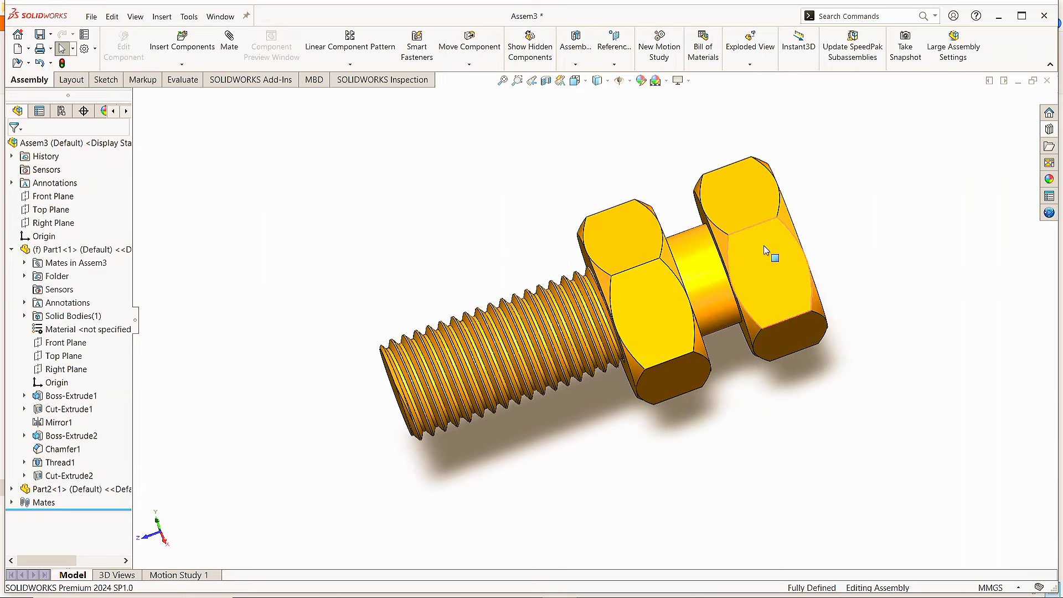
# Step: Toggle the MotionManager pane off and back on
pyautogui.rightClick(800, 63)
pyautogui.moveTo(847, 118)
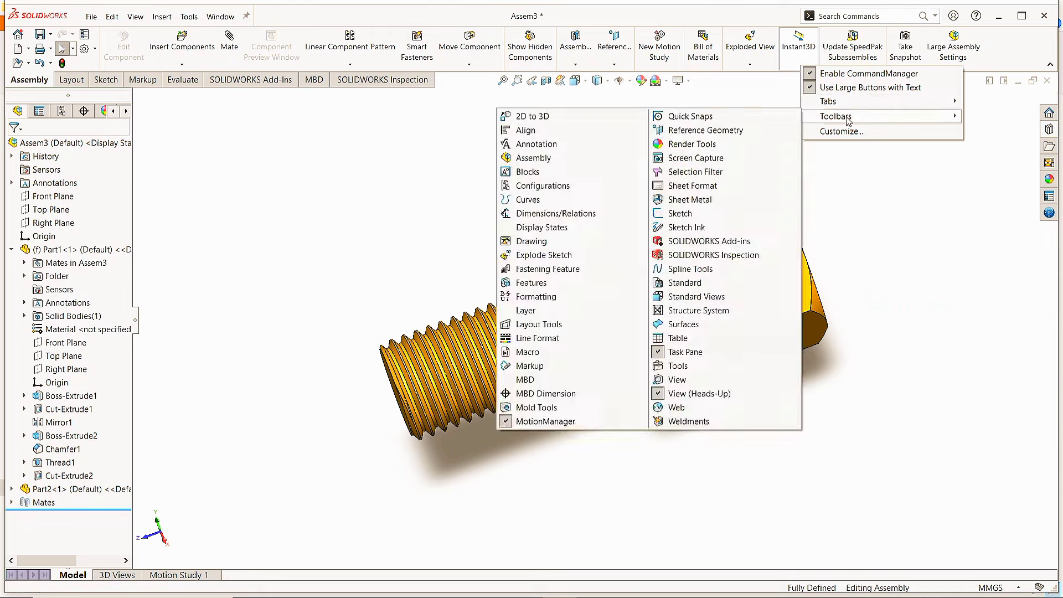
pyautogui.click(535, 422)
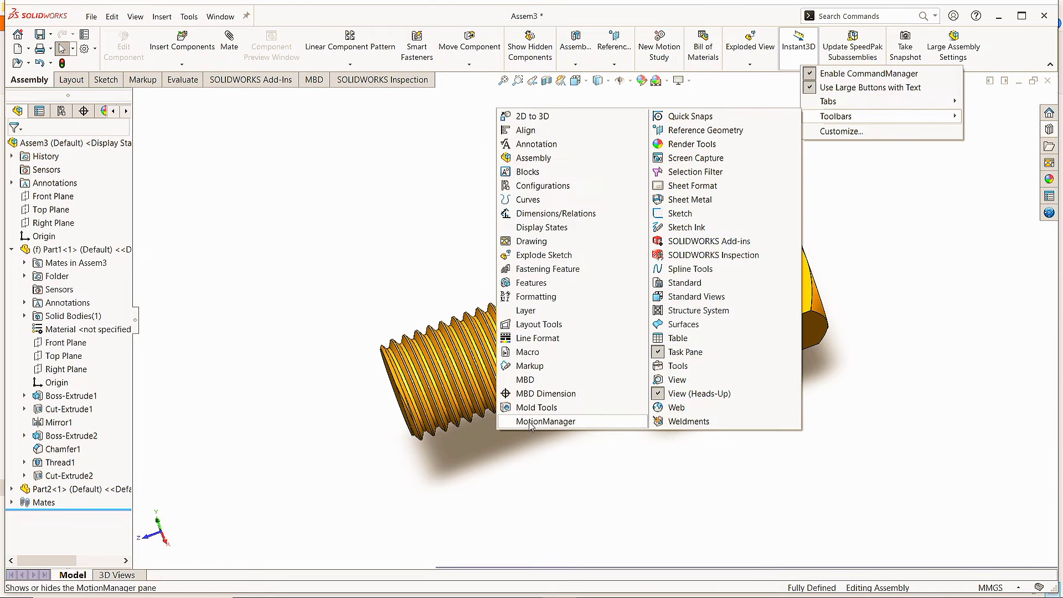
pyautogui.click(530, 422)
pyautogui.click(293, 386)
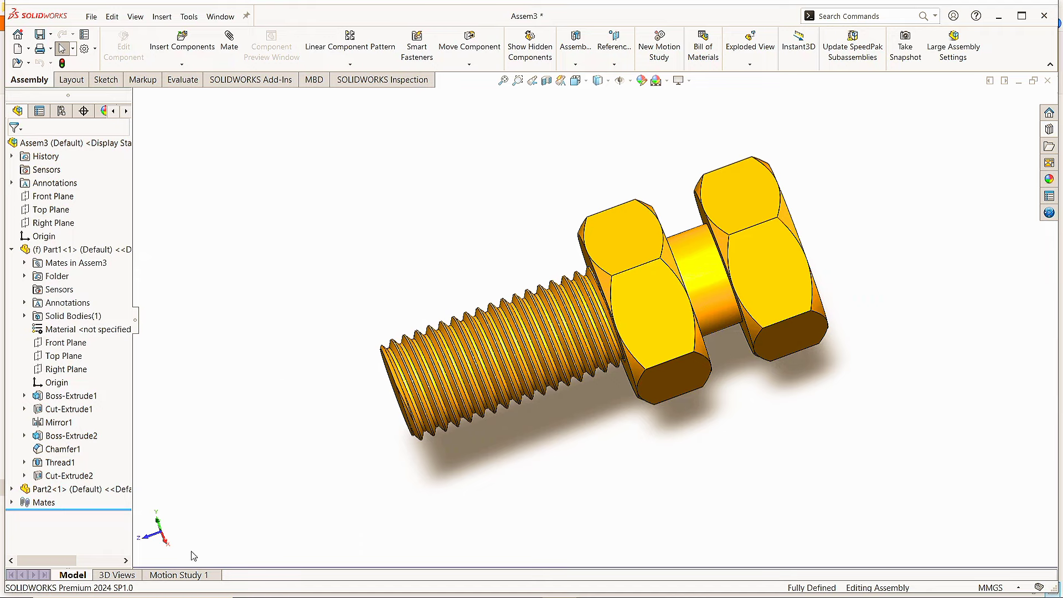
# Step: Open Motion Study 1 and extend the assembly's animation duration to 20 seconds
pyautogui.click(185, 576)
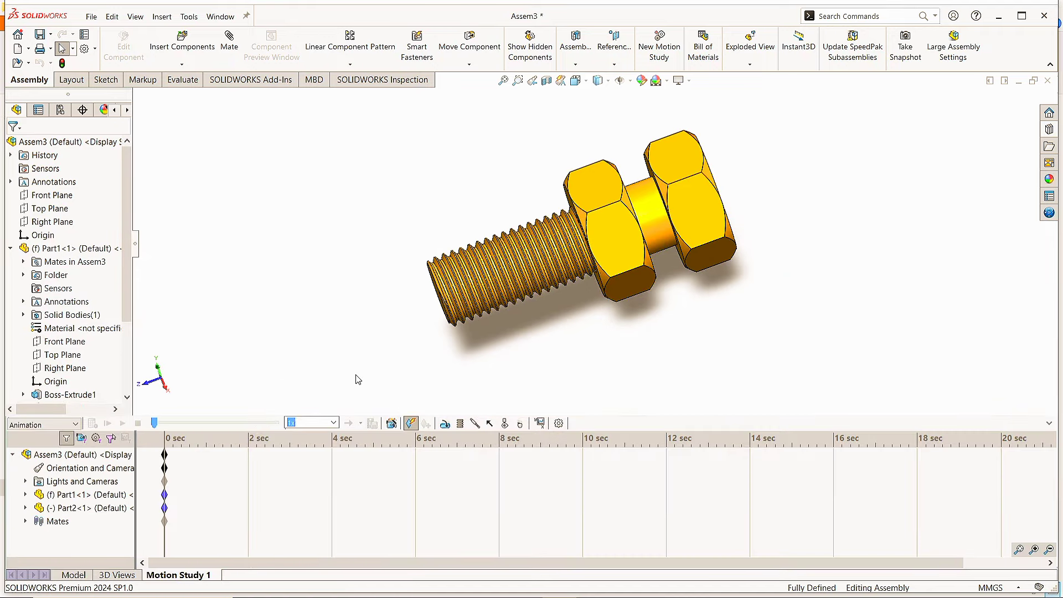
pyautogui.moveTo(764, 277); pyautogui.dragTo(798, 250, button='middle')
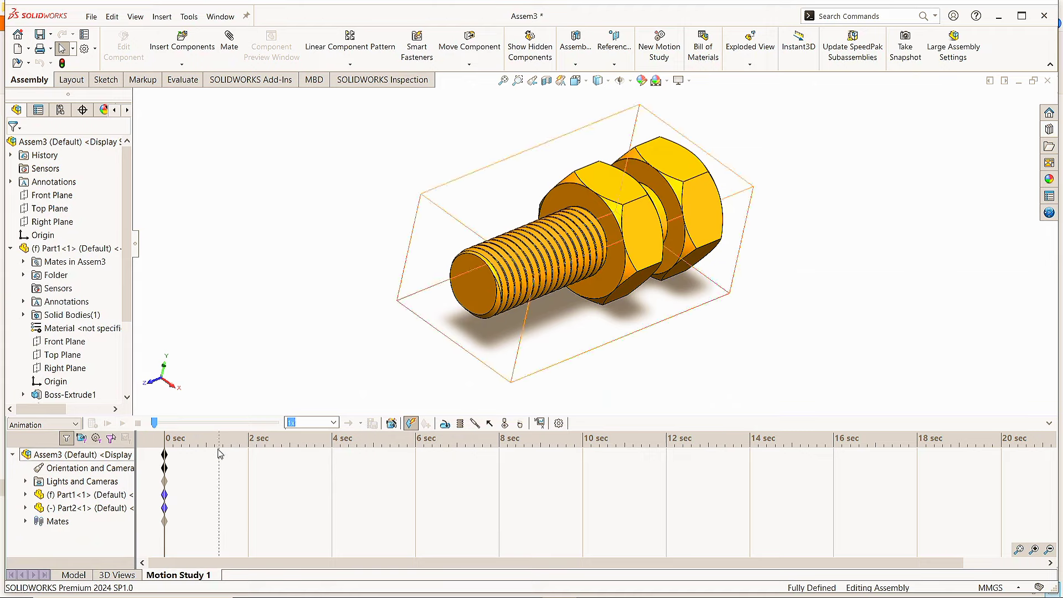
pyautogui.moveTo(164, 454); pyautogui.dragTo(682, 484)
pyautogui.moveTo(1007, 484); pyautogui.dragTo(1005, 484)
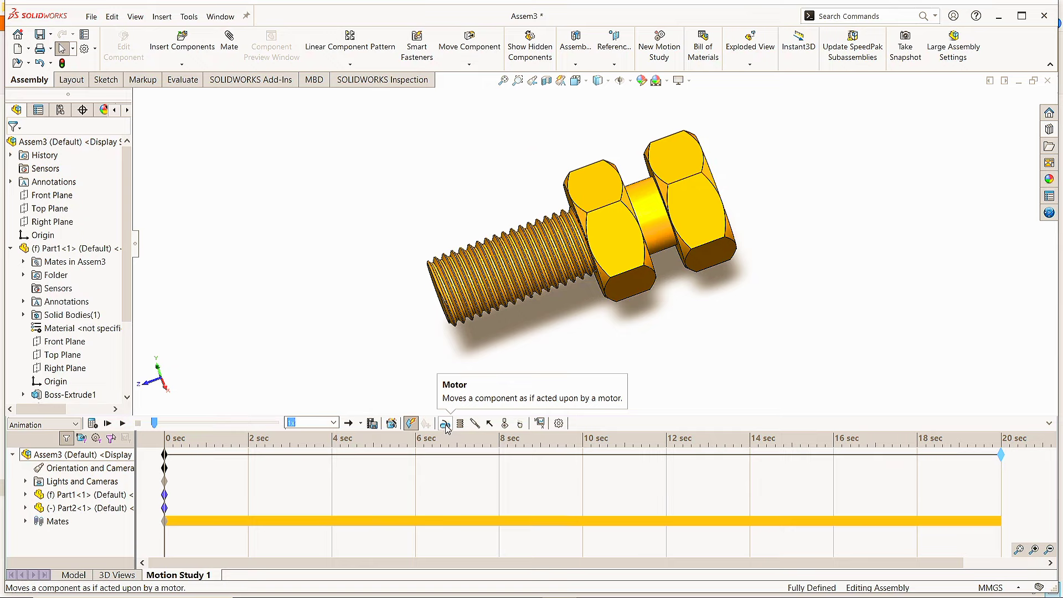
# Step: Add a rotary motor on the nut's circular edge with a constant speed of 40 RPM
pyautogui.click(445, 427)
pyautogui.click(582, 224)
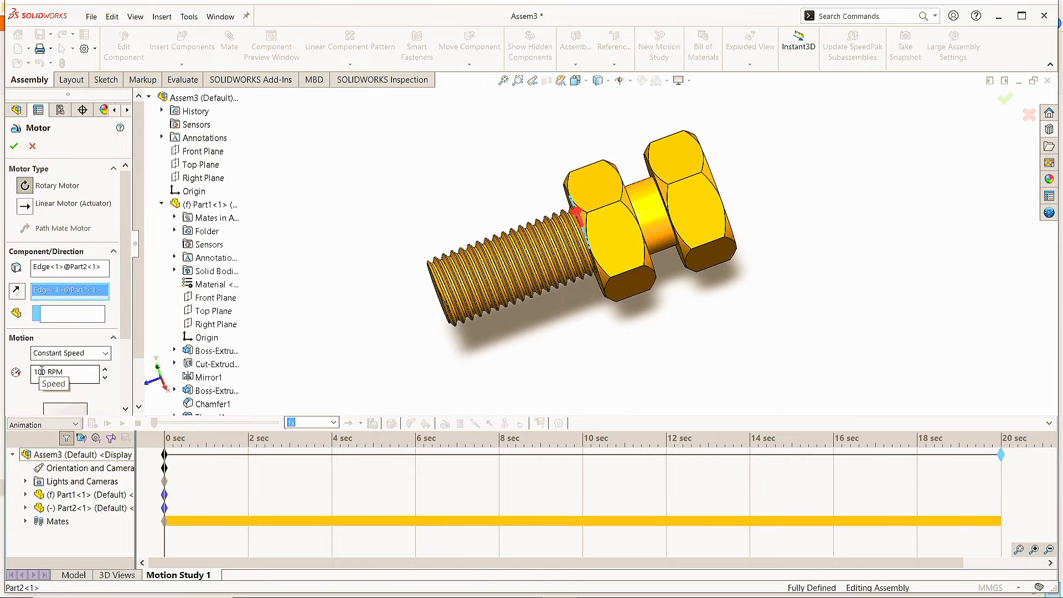
pyautogui.write('4')
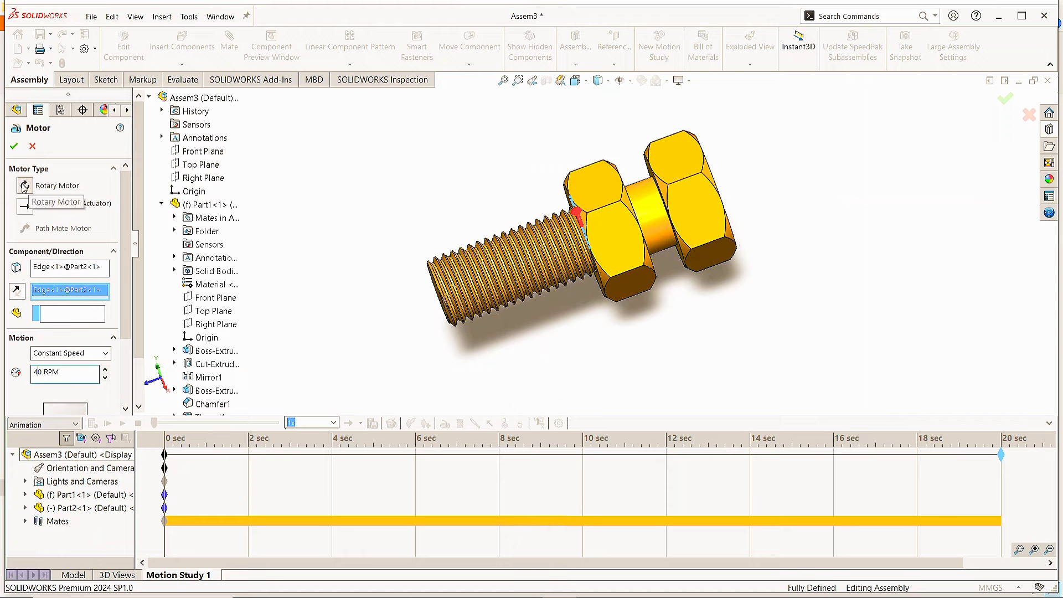
pyautogui.click(13, 146)
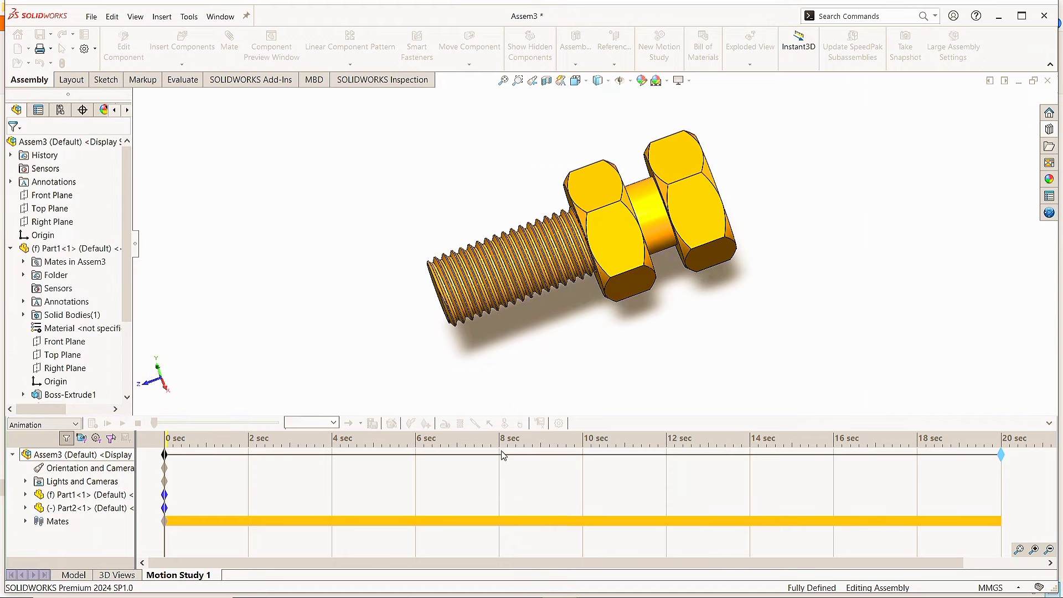
# Step: Adjust the animation's frames per second, and calculate and play the motion study of the nut on the bolt
pyautogui.click(560, 427)
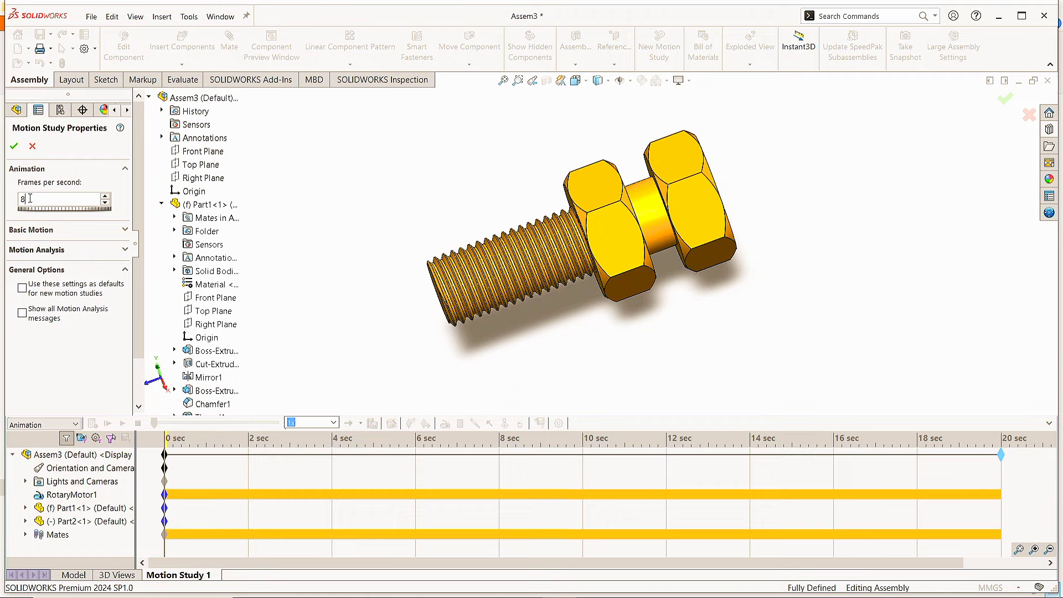
pyautogui.click(14, 146)
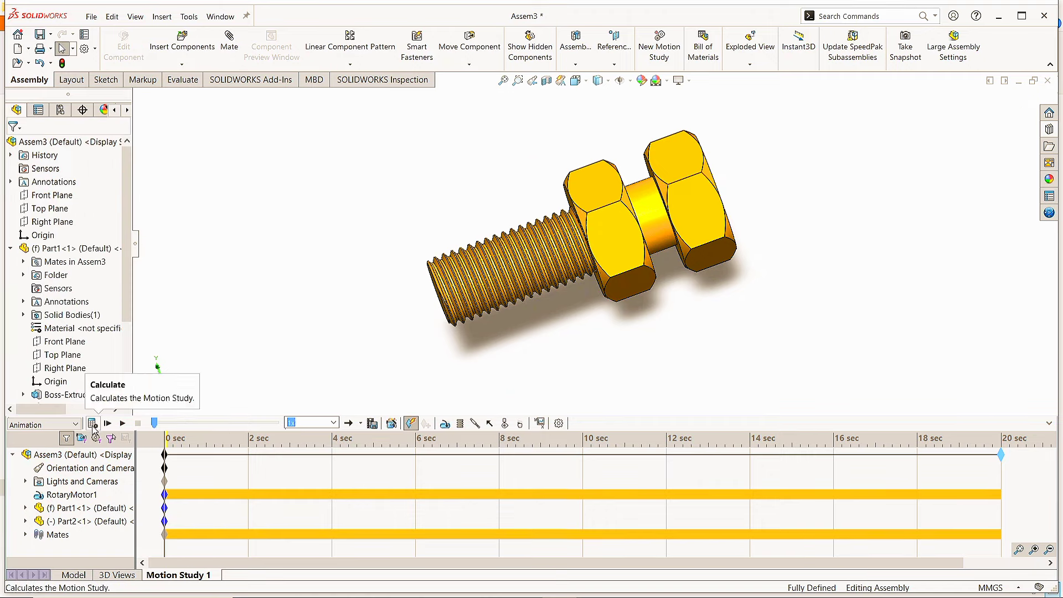
pyautogui.click(93, 424)
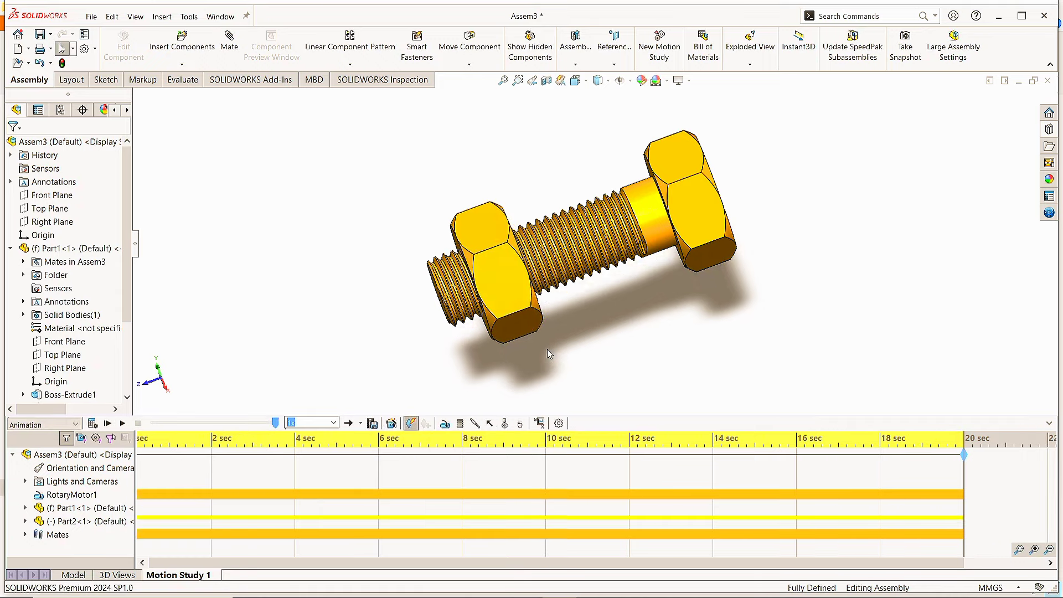
pyautogui.click(122, 423)
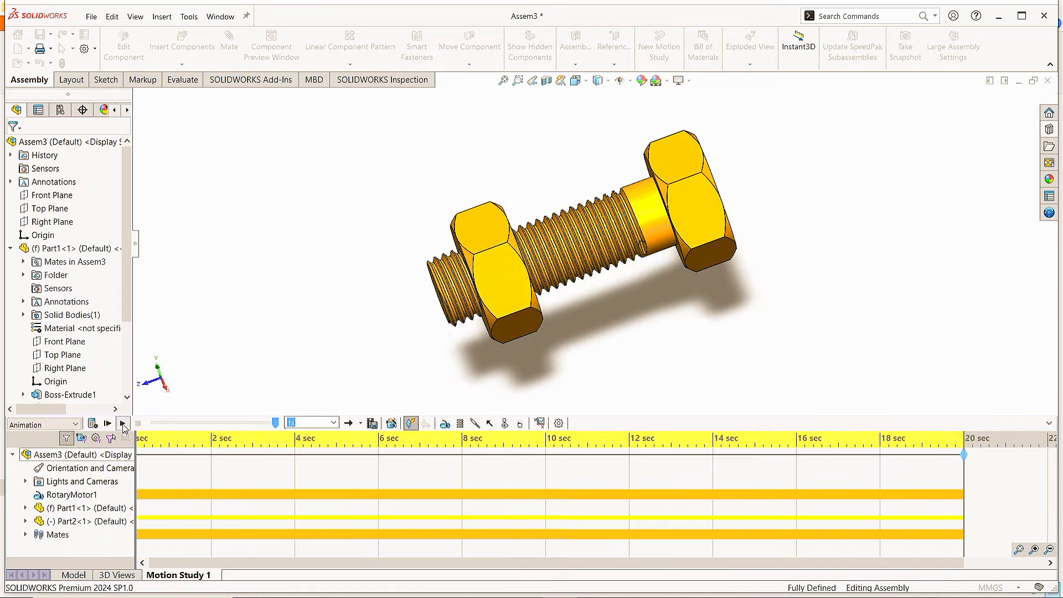